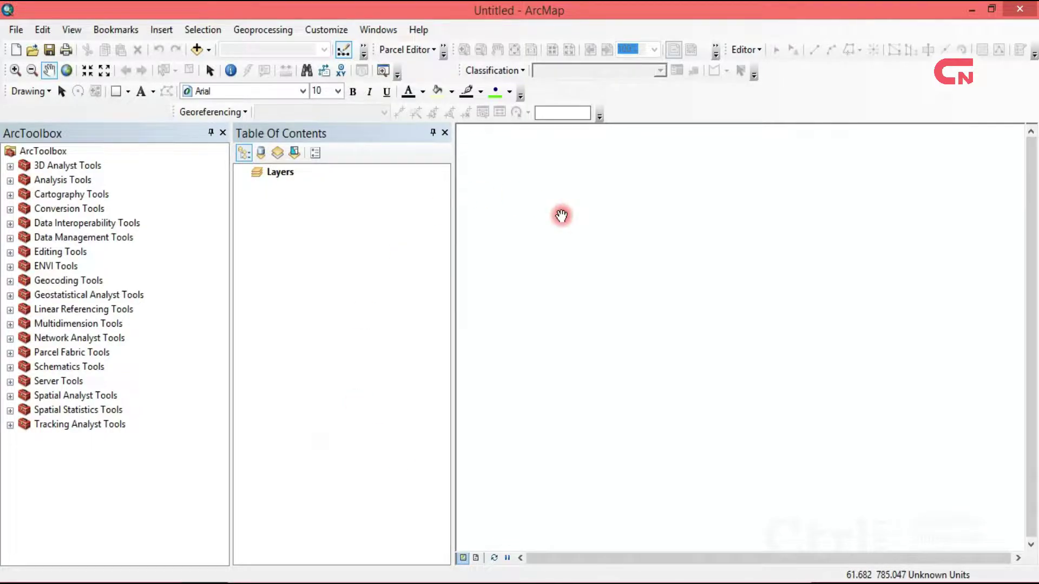
# - Add the Landsat bands B1 to B8 from the LC08_L1TP_127061_20200511_20200820_02_T1 folder to the map, leaving out B10 and B11
pyautogui.click(289, 173)
pyautogui.rightClick(292, 178)
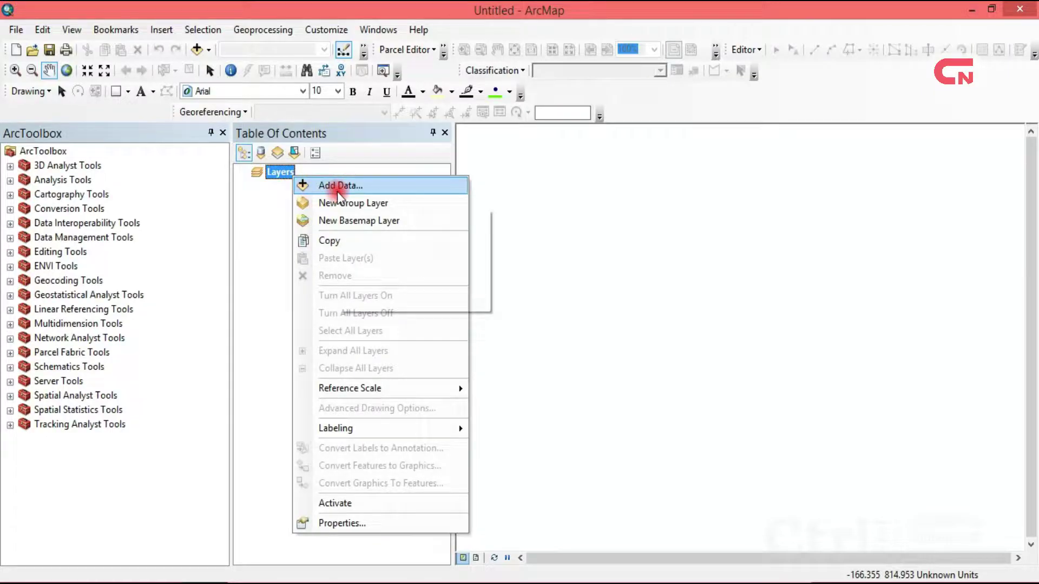
pyautogui.click(338, 189)
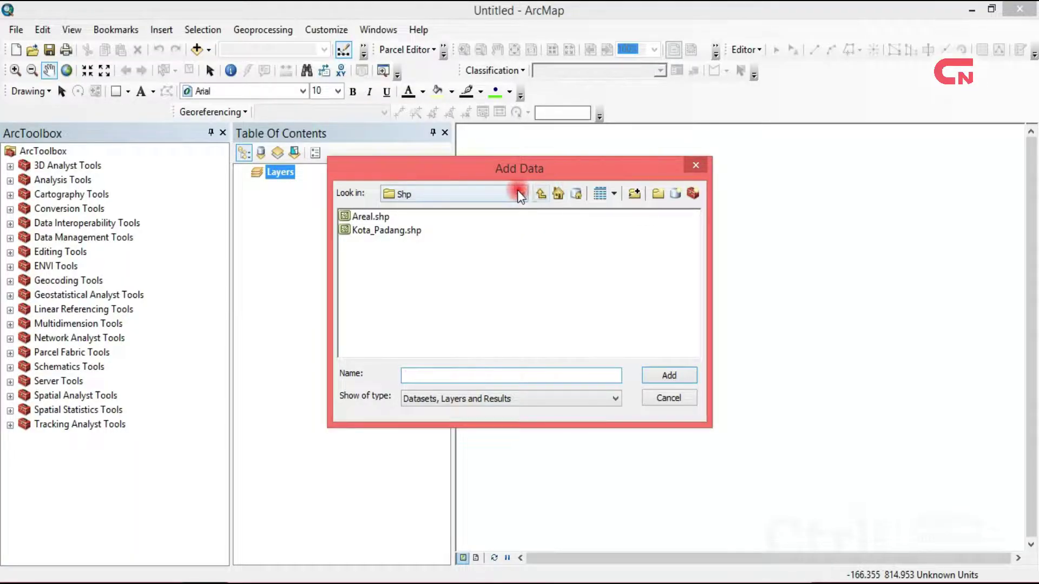
pyautogui.click(540, 194)
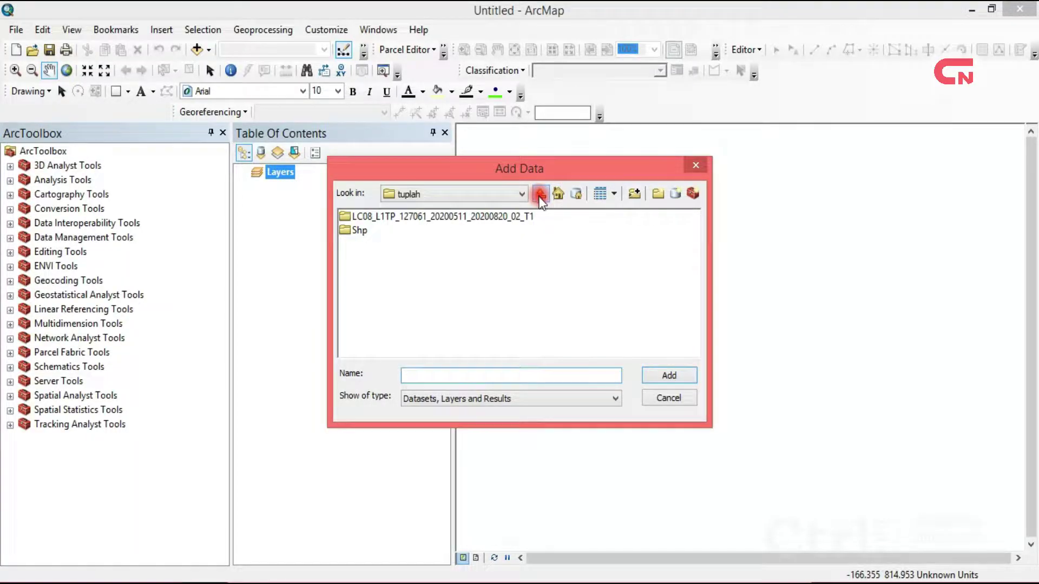
pyautogui.doubleClick(526, 217)
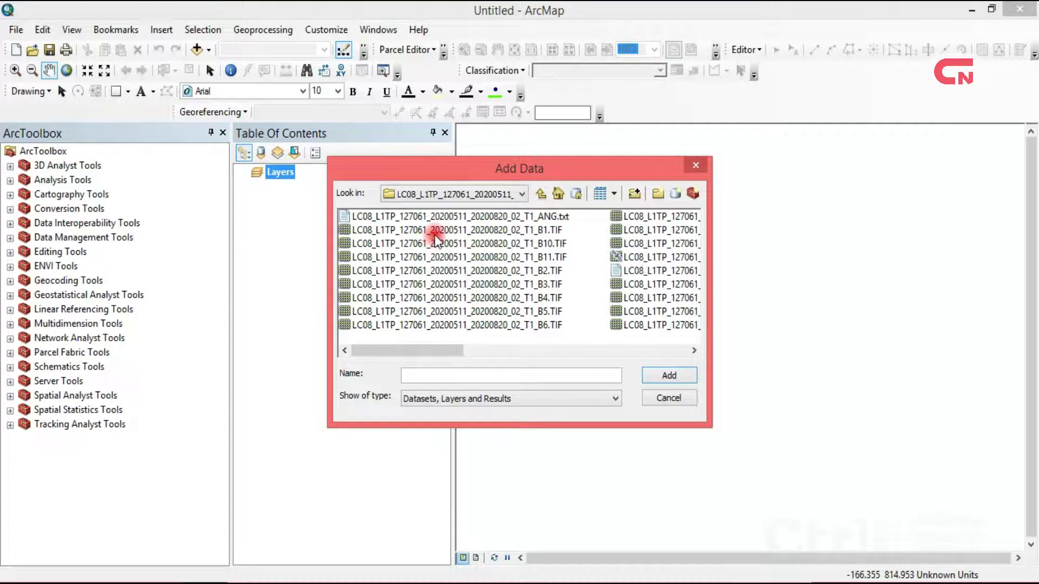
pyautogui.click(520, 232)
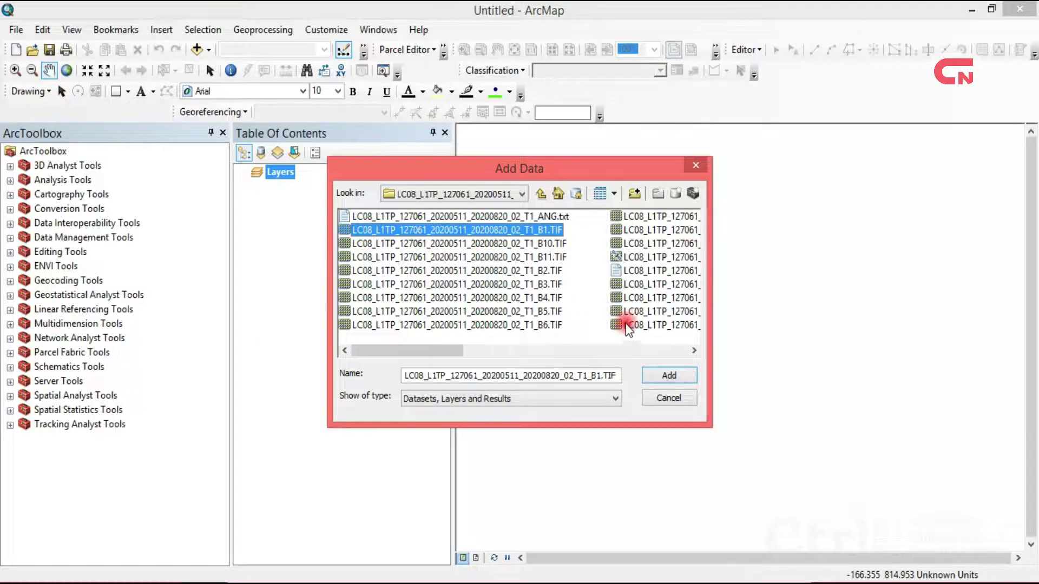
pyautogui.click(620, 349)
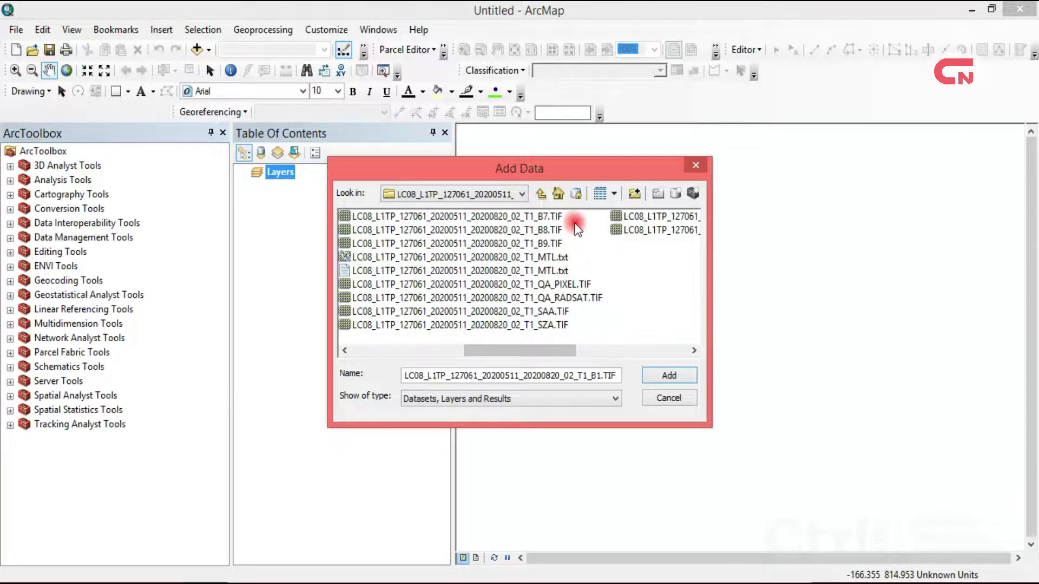
pyautogui.keyDown('shift'); pyautogui.click(522, 232); pyautogui.keyUp('shift')
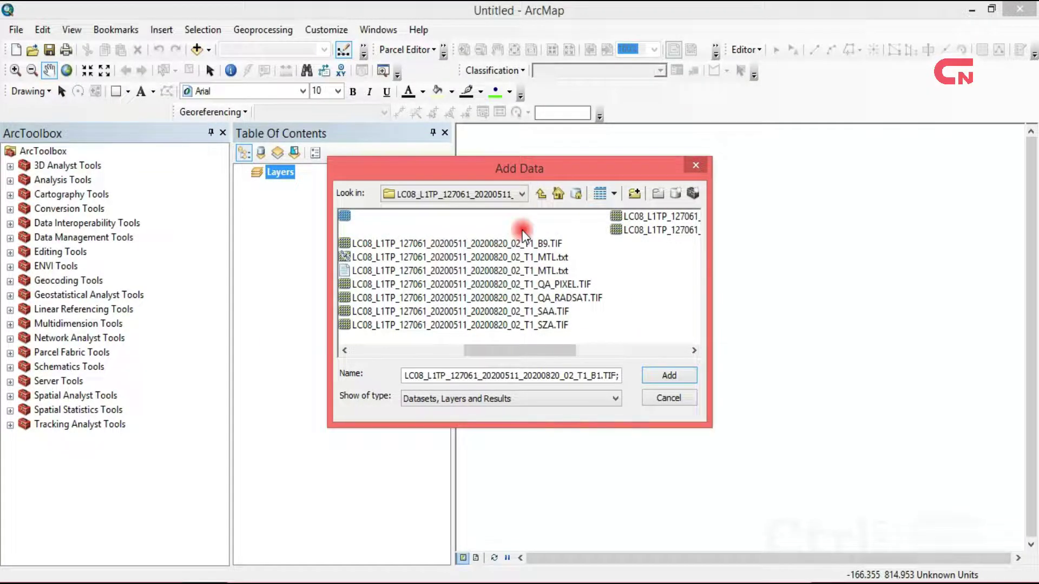
pyautogui.moveTo(567, 348); pyautogui.dragTo(414, 353)
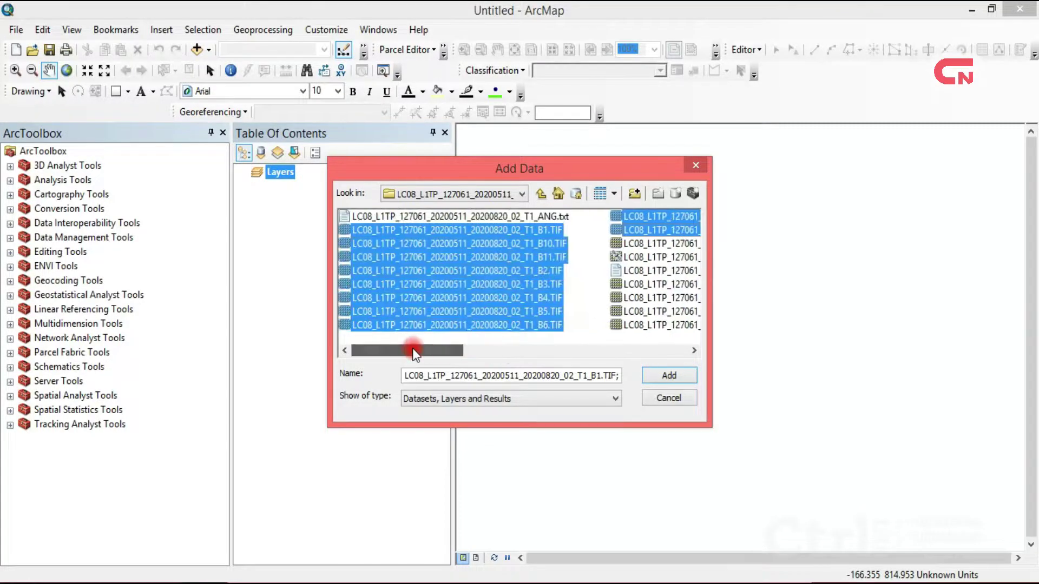
pyautogui.keyDown('ctrl'); pyautogui.click(545, 245); pyautogui.keyUp('ctrl')
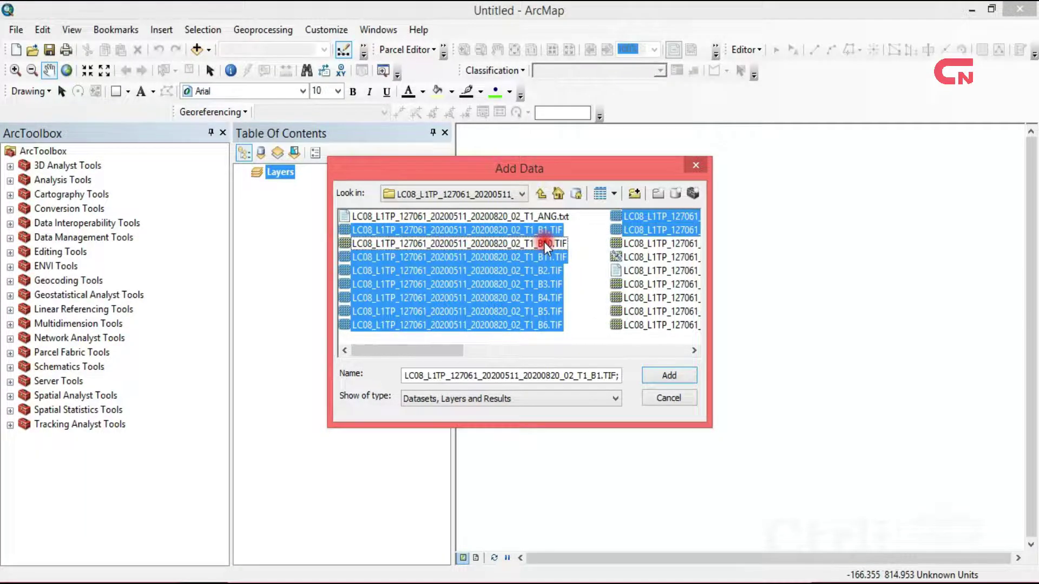
pyautogui.keyDown('ctrl'); pyautogui.click(546, 258); pyautogui.keyUp('ctrl')
pyautogui.click(656, 375)
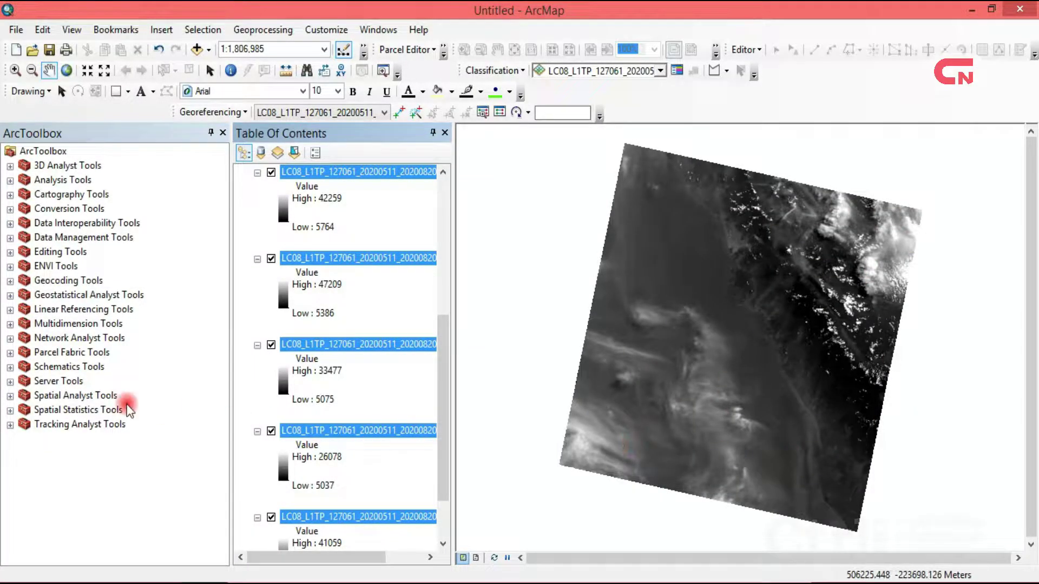
# - Open the Composite Bands tool from the Raster Processing toolset of the Data Management Tools, keeping the layer list accessible beside it
pyautogui.doubleClick(41, 238)
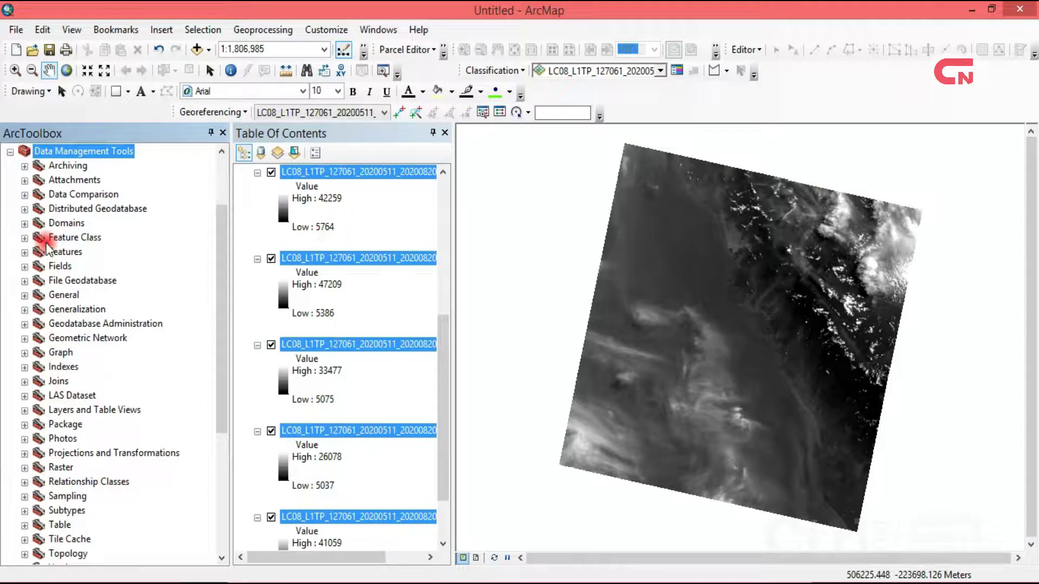
pyautogui.click(61, 468)
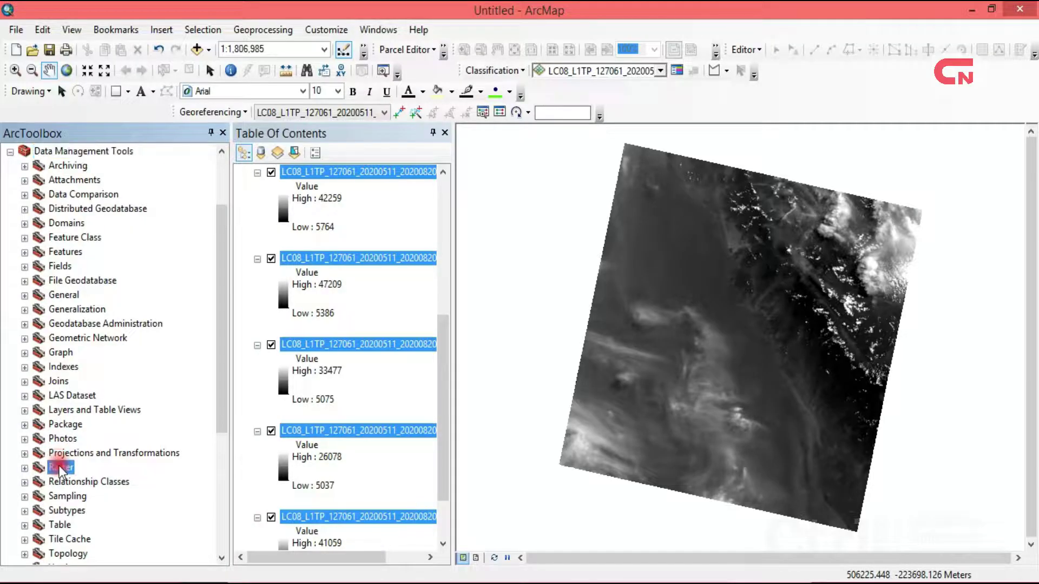
pyautogui.doubleClick(60, 469)
pyautogui.moveTo(223, 388); pyautogui.dragTo(221, 485)
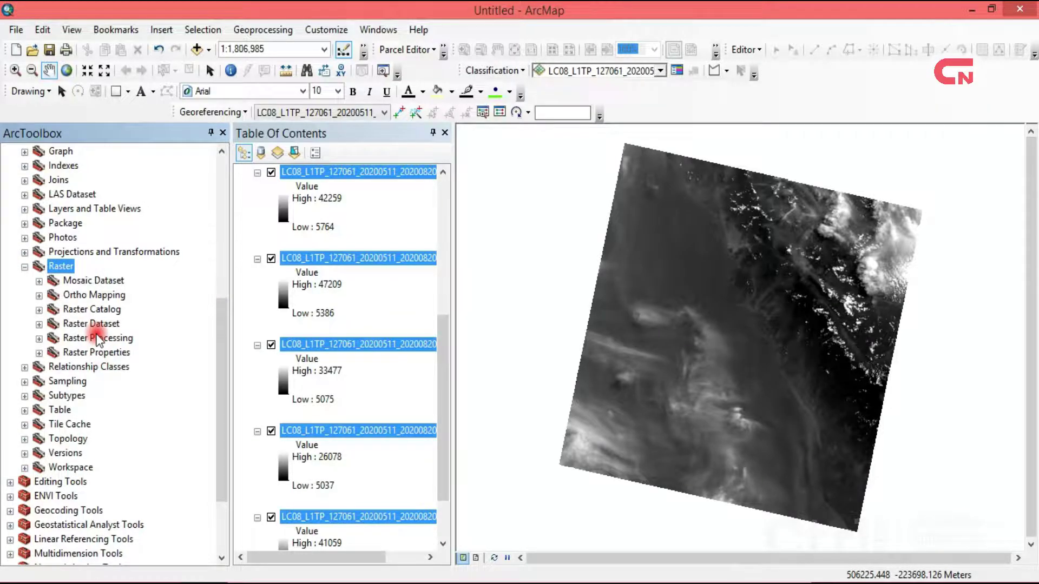
pyautogui.doubleClick(97, 339)
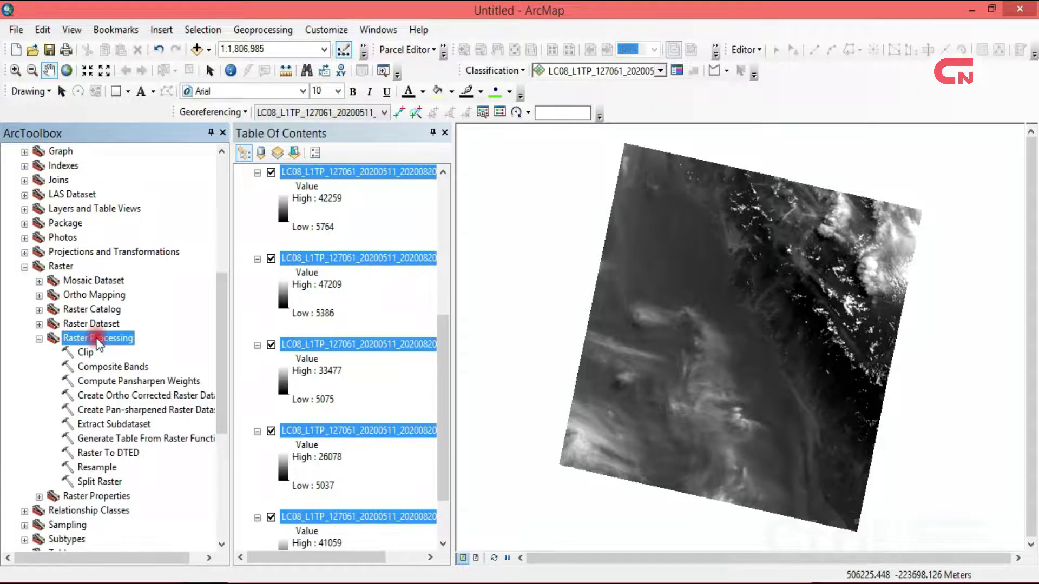
pyautogui.click(110, 368)
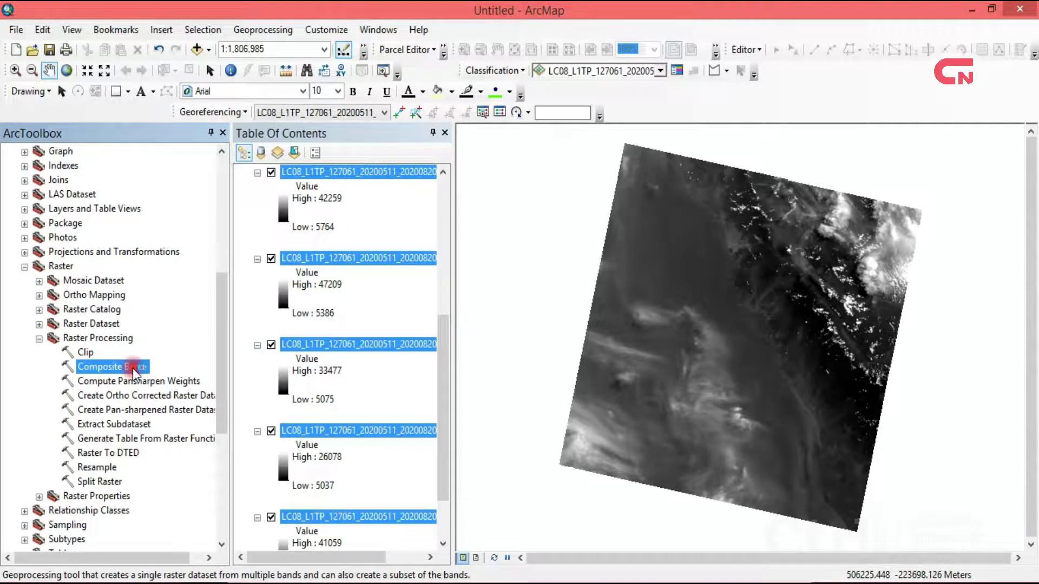
pyautogui.doubleClick(132, 368)
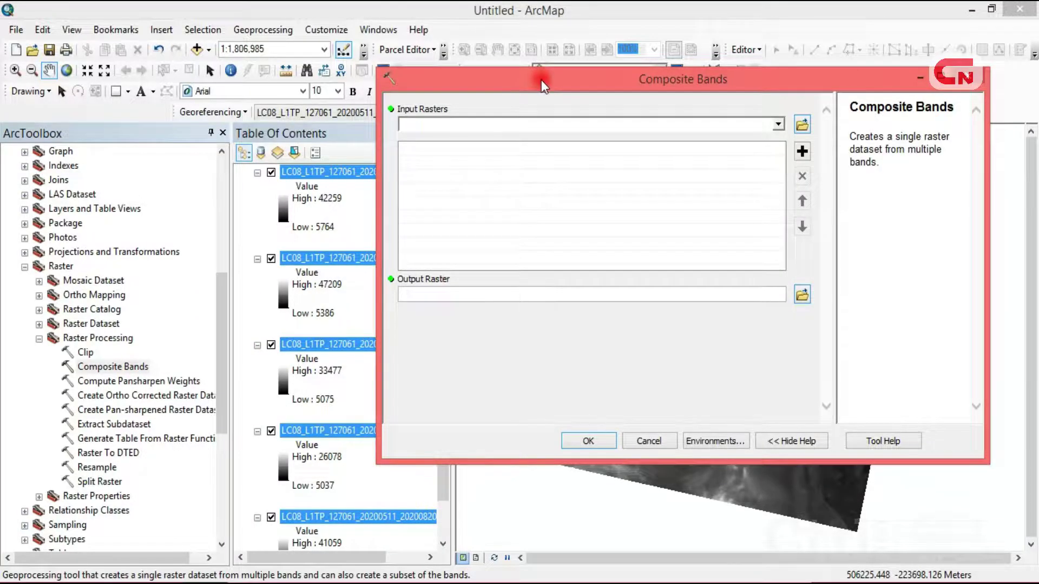
pyautogui.moveTo(541, 79); pyautogui.dragTo(602, 94)
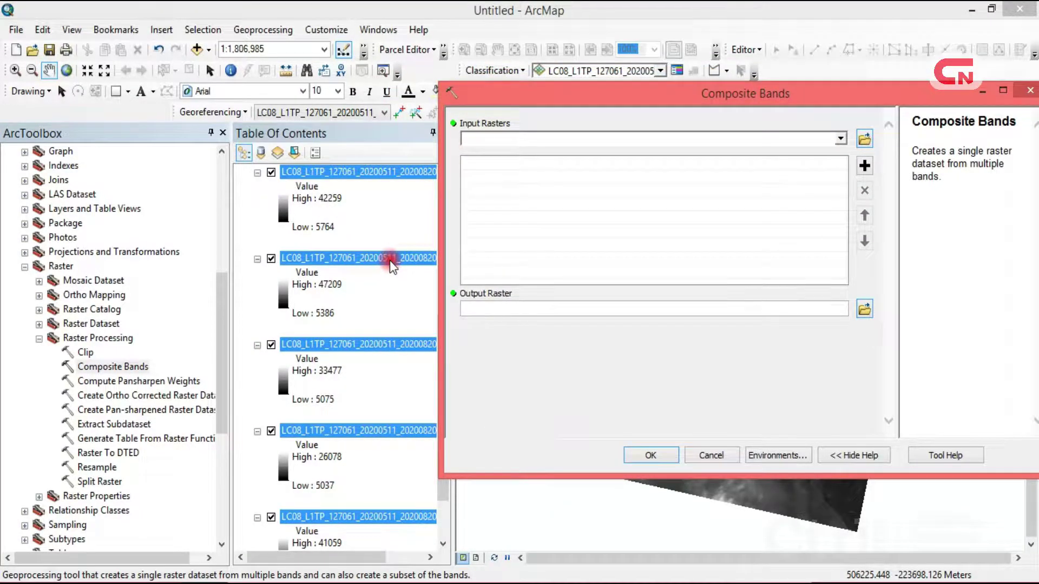
# - Run Composite Bands on bands B1 to B7, removing B8 from the inputs and keeping the default output raster
pyautogui.moveTo(390, 261); pyautogui.dragTo(605, 204)
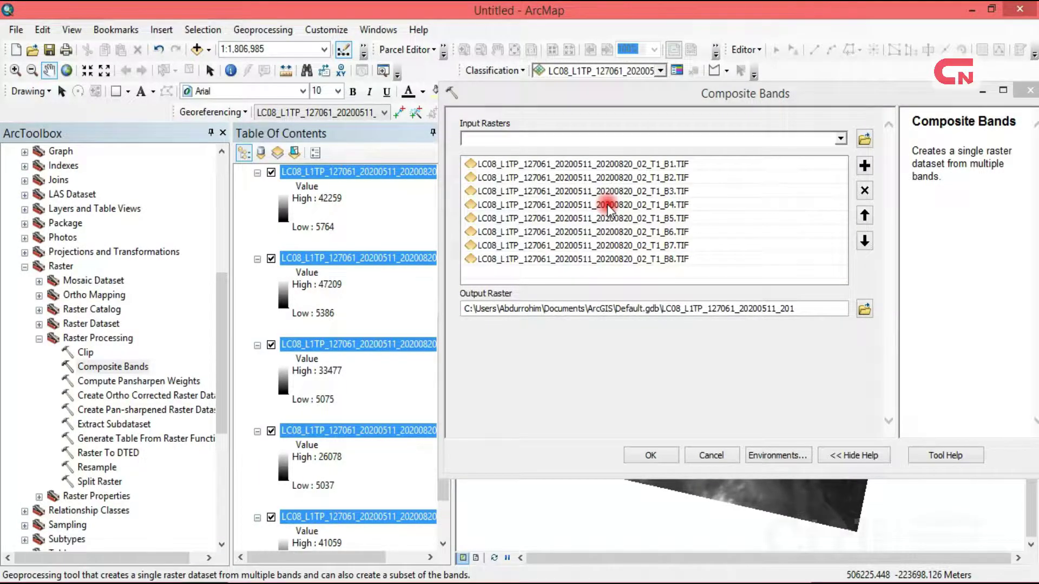
pyautogui.click(619, 260)
pyautogui.click(618, 260)
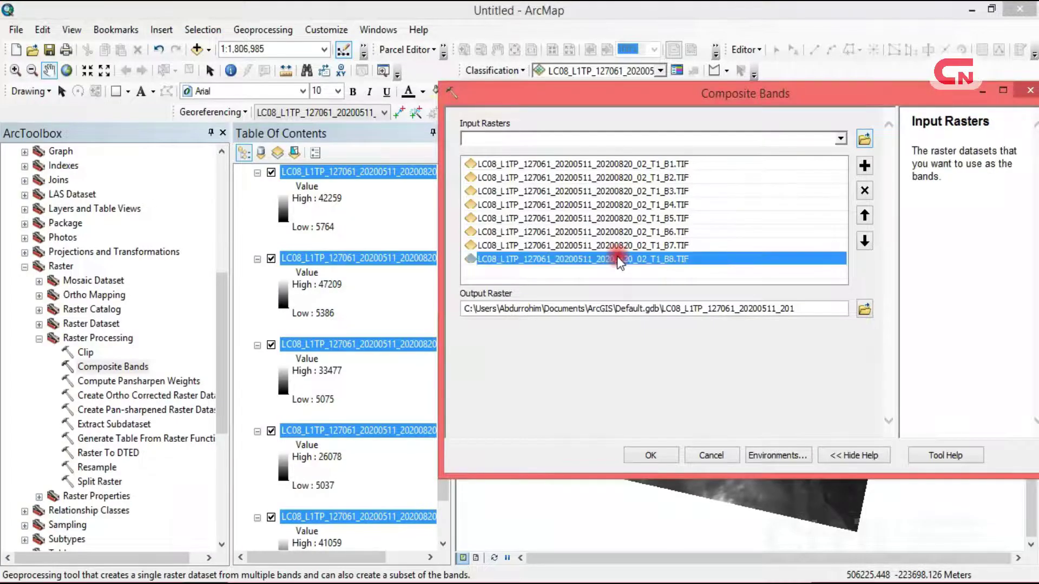
pyautogui.click(864, 192)
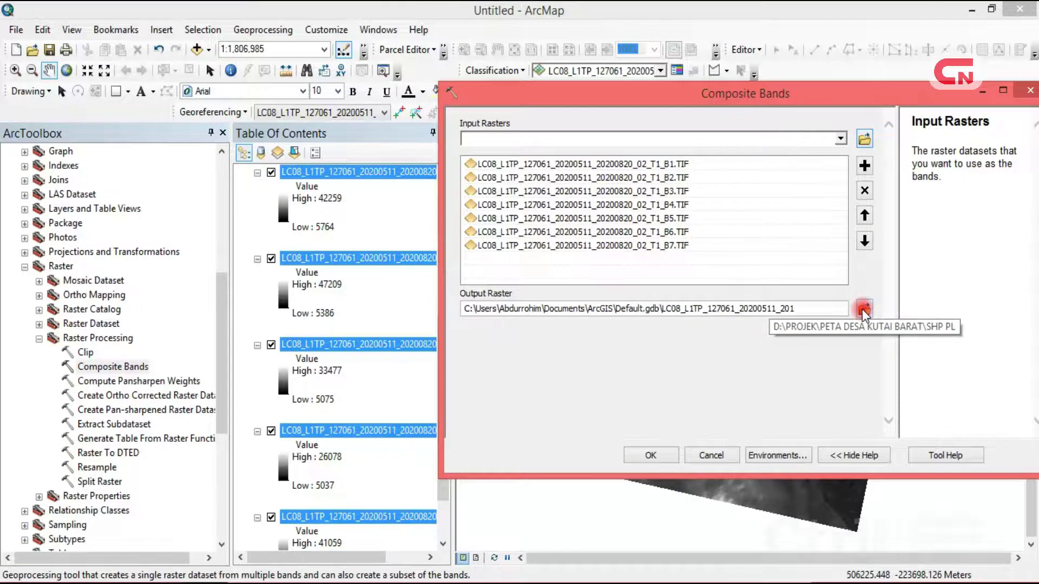
pyautogui.click(651, 456)
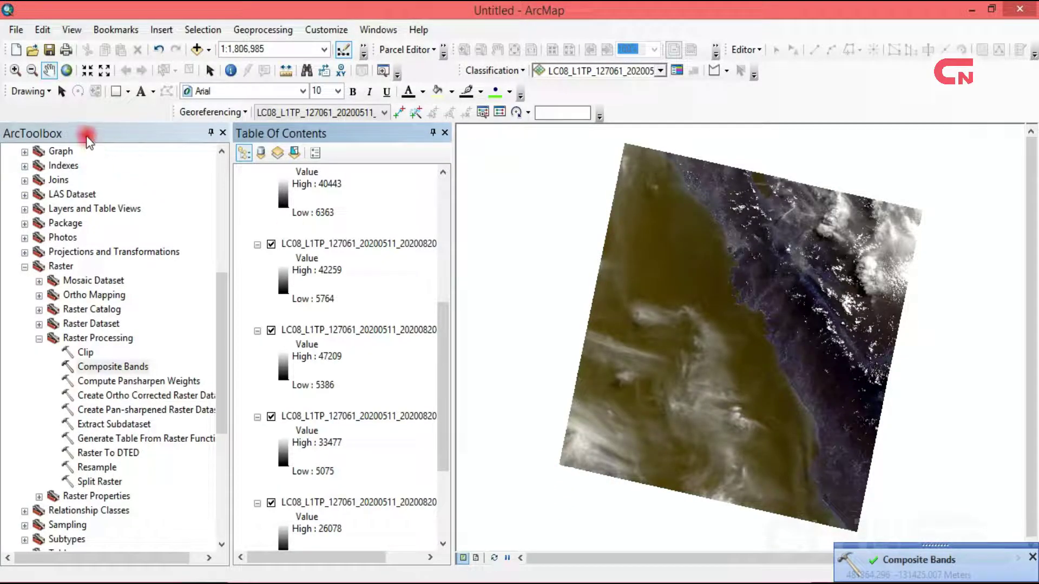
# - Collapse all layers in the table of contents and expand only the composite layer LC08_L1TP_127061_20200511_201
pyautogui.click(61, 92)
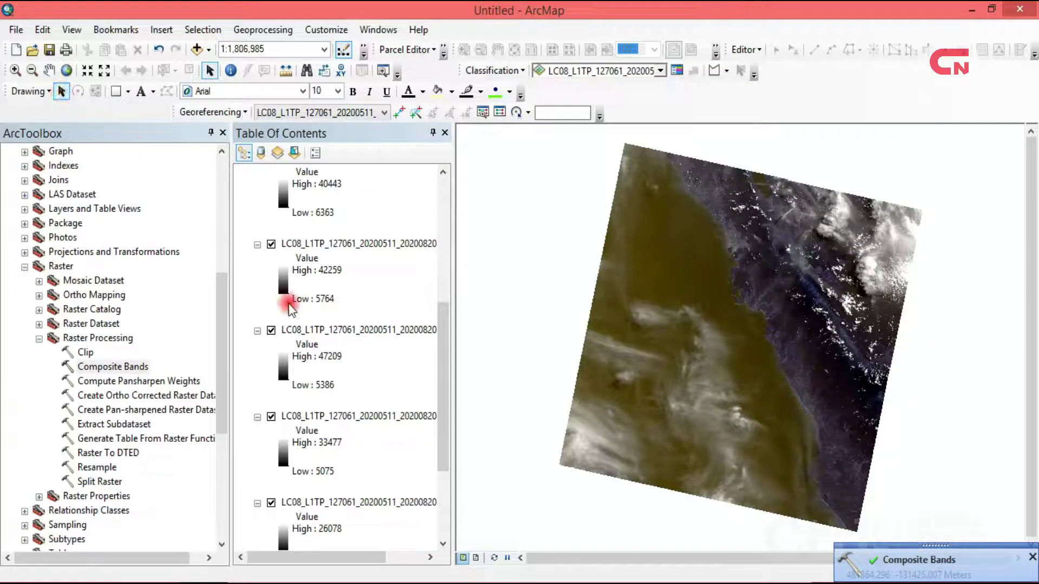
pyautogui.moveTo(442, 384); pyautogui.dragTo(449, 224)
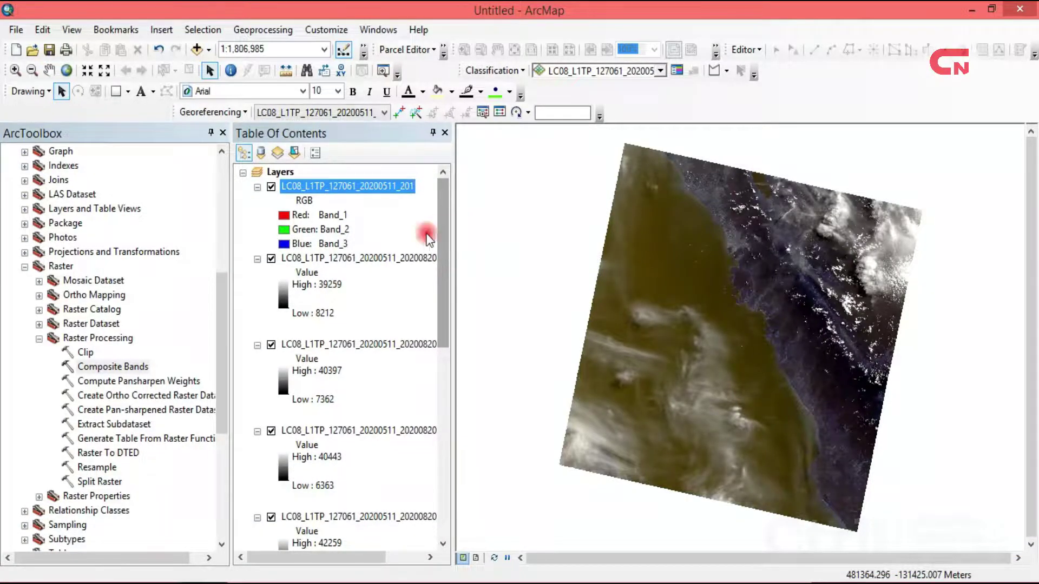
pyautogui.click(284, 175)
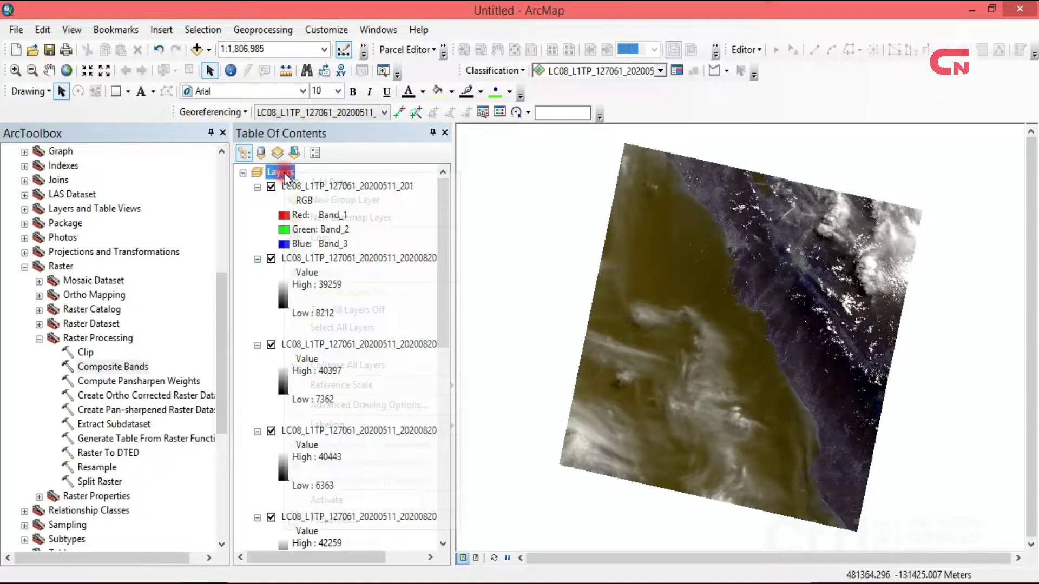
pyautogui.rightClick(284, 173)
pyautogui.moveTo(349, 385)
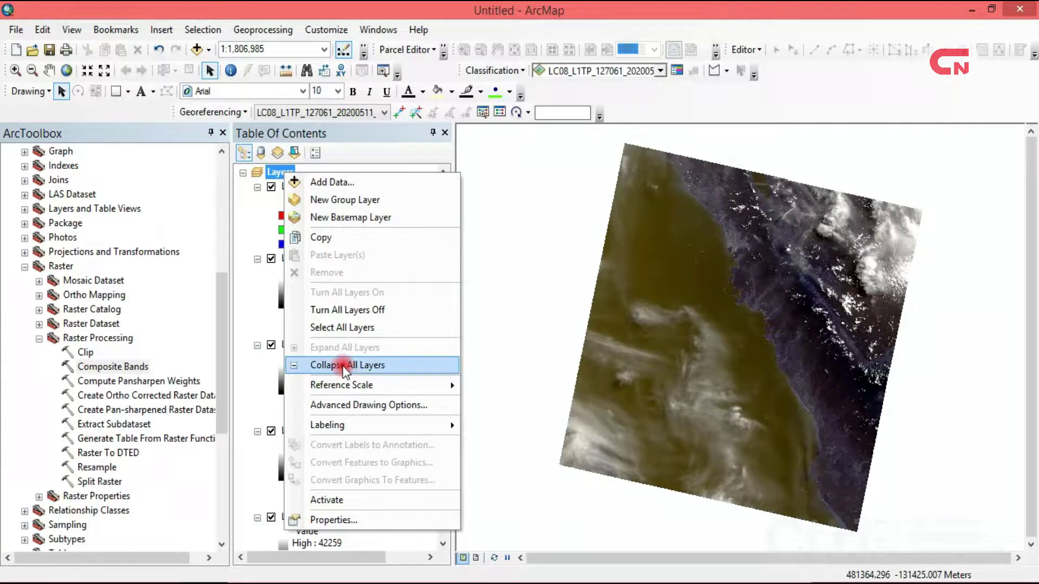
pyautogui.click(343, 365)
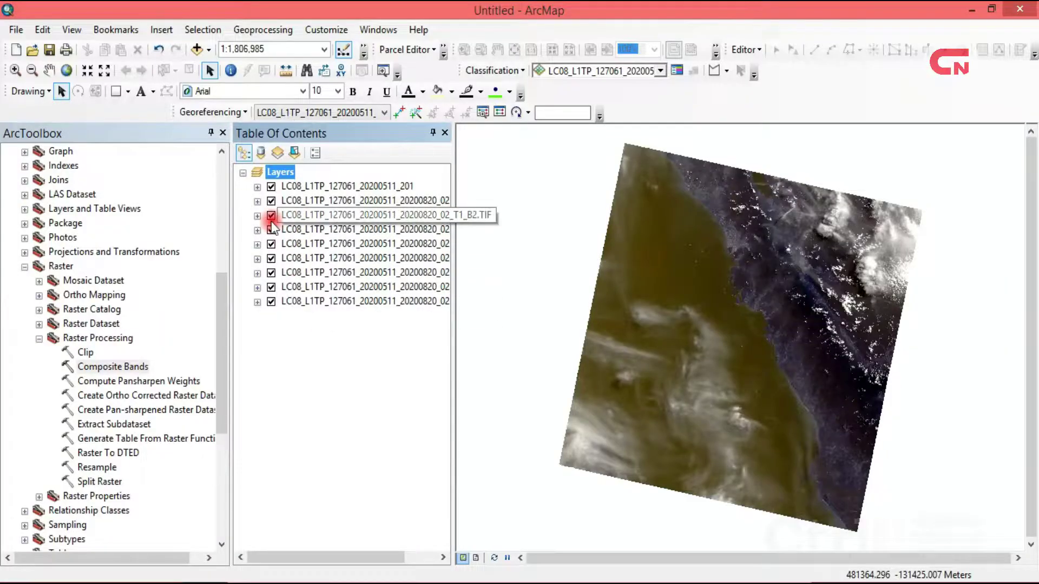
pyautogui.click(258, 187)
# - Turn off the display of the individual band layers B1 to B8, leaving only the composite layer visible
pyautogui.click(271, 258)
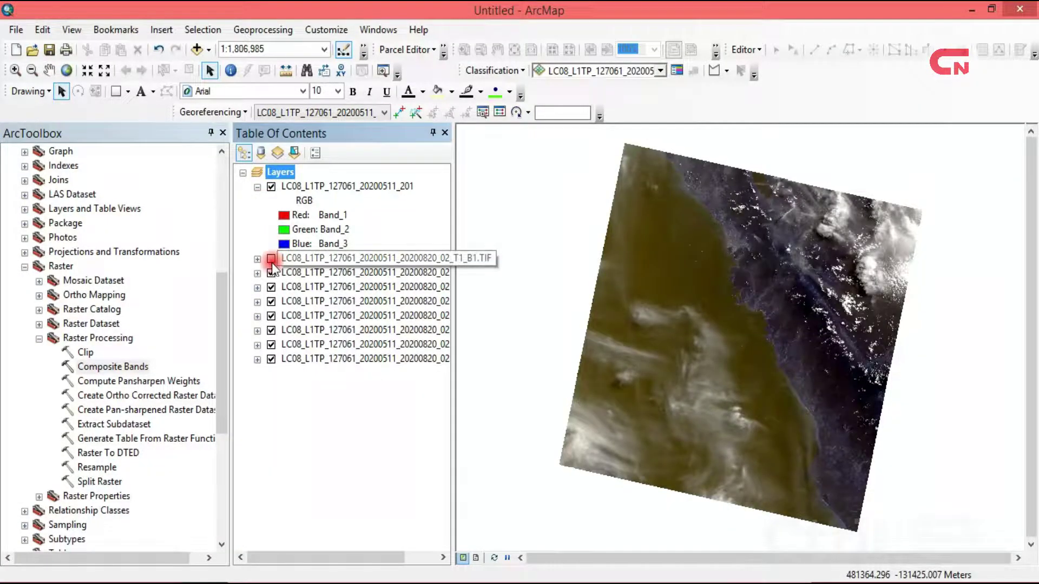
pyautogui.click(271, 273)
pyautogui.click(271, 287)
pyautogui.click(271, 301)
pyautogui.click(271, 316)
pyautogui.click(272, 345)
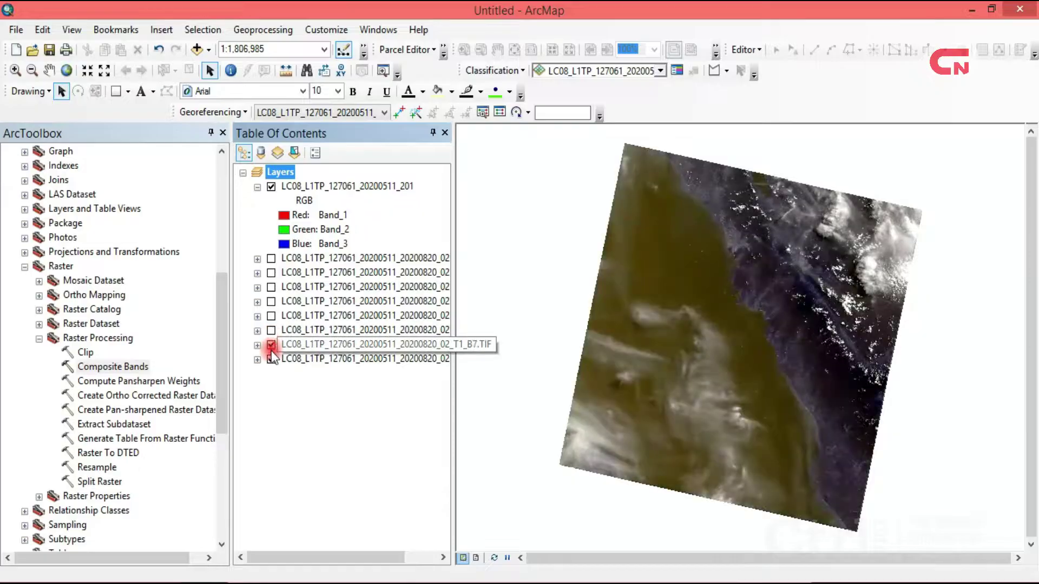
pyautogui.click(271, 359)
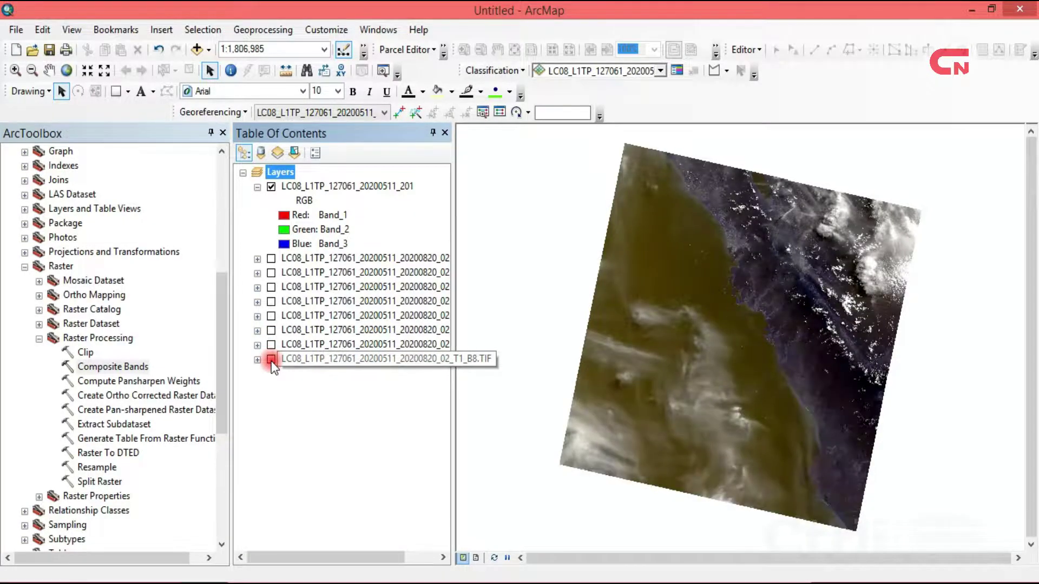
pyautogui.click(307, 451)
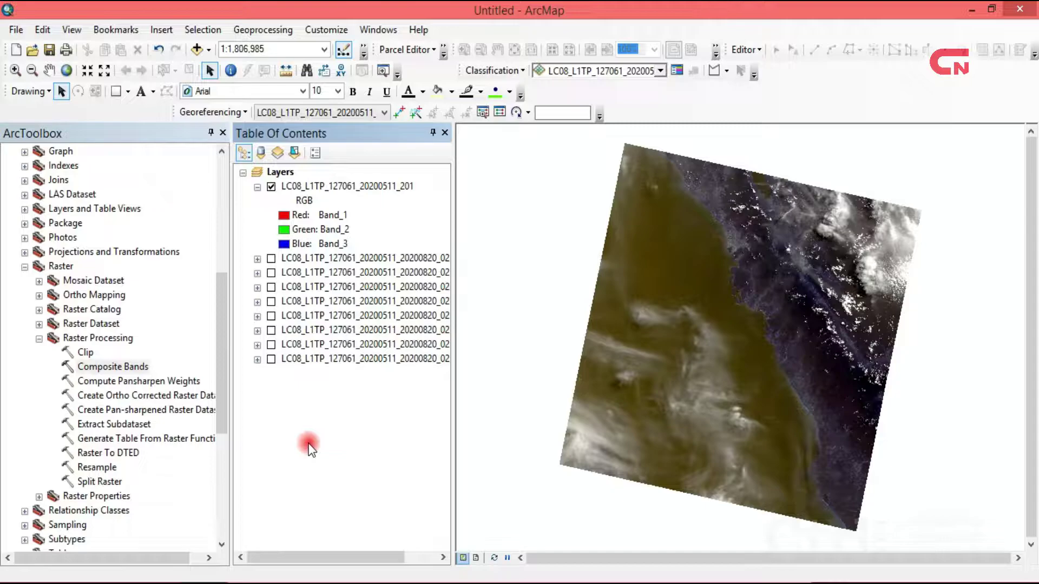
# - Examine the raster information in the composite layer's source properties
pyautogui.click(332, 187)
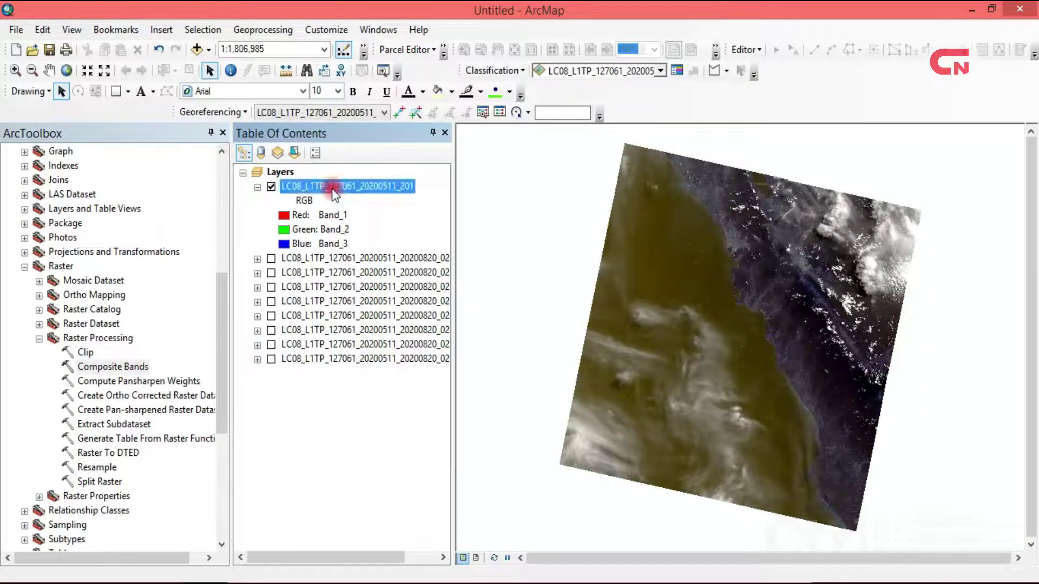
pyautogui.rightClick(333, 188)
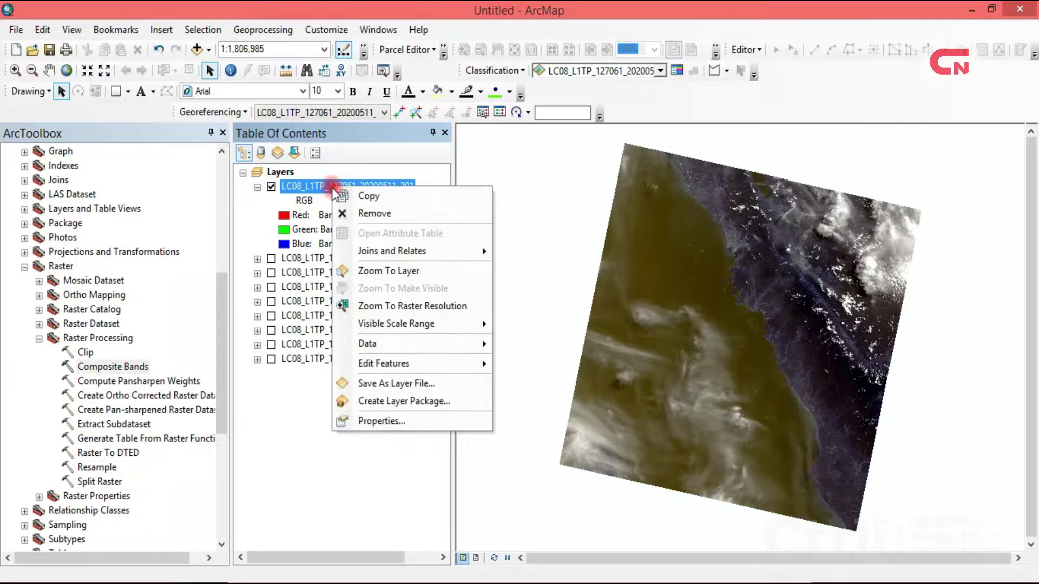
pyautogui.click(399, 420)
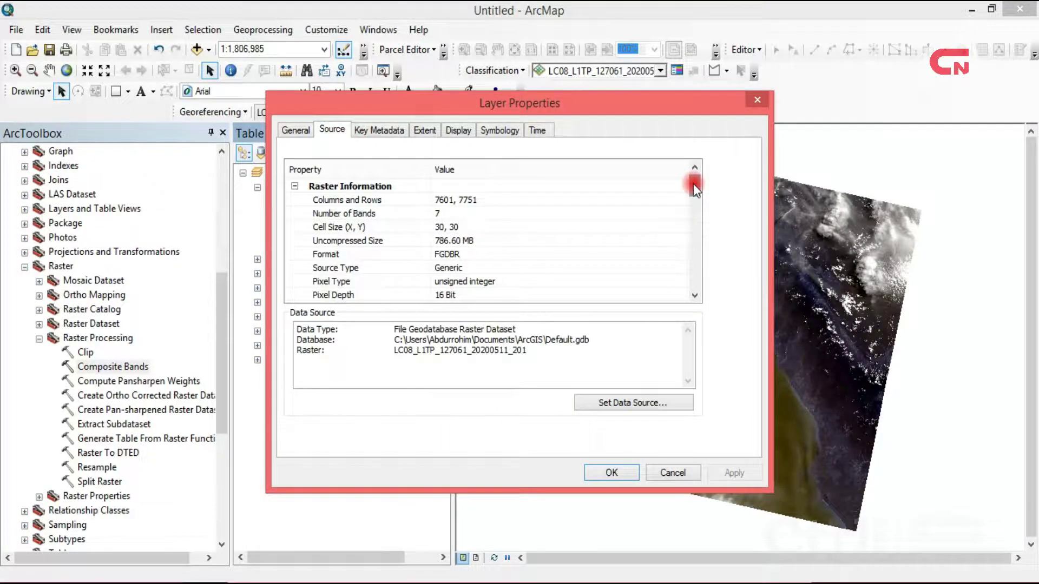
pyautogui.moveTo(693, 183); pyautogui.dragTo(693, 227)
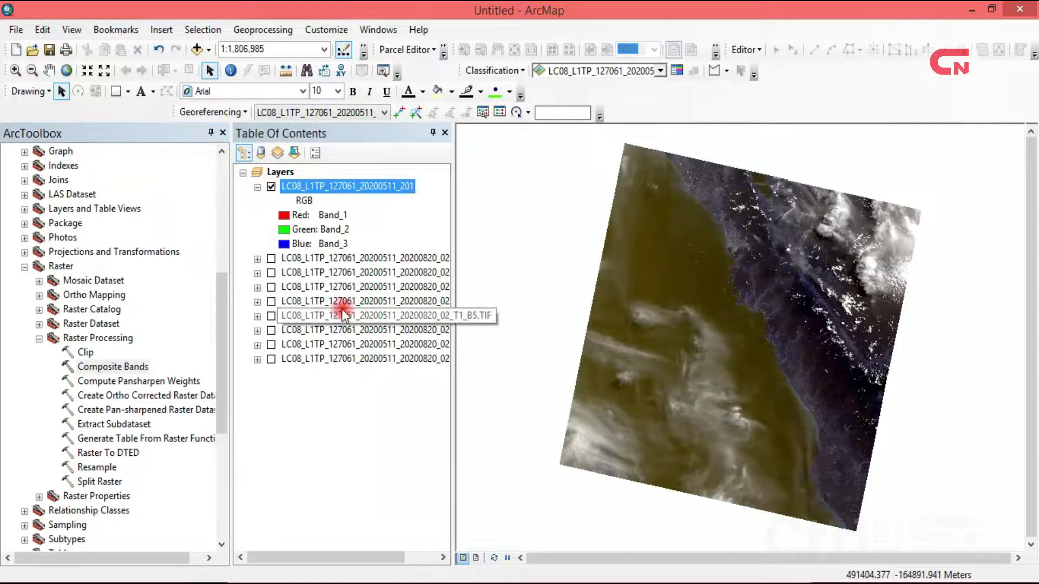
pyautogui.scroll(2, 223, 341)
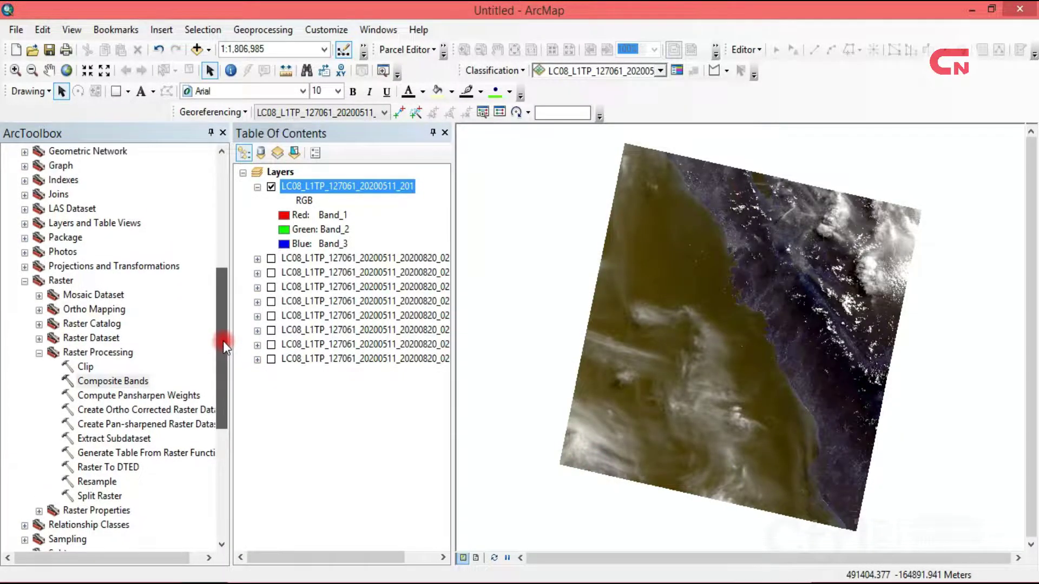
# - Start the Project Raster tool with the composite layer LC08_L1TP_127061_20200511_201 as its input raster
pyautogui.click(156, 280)
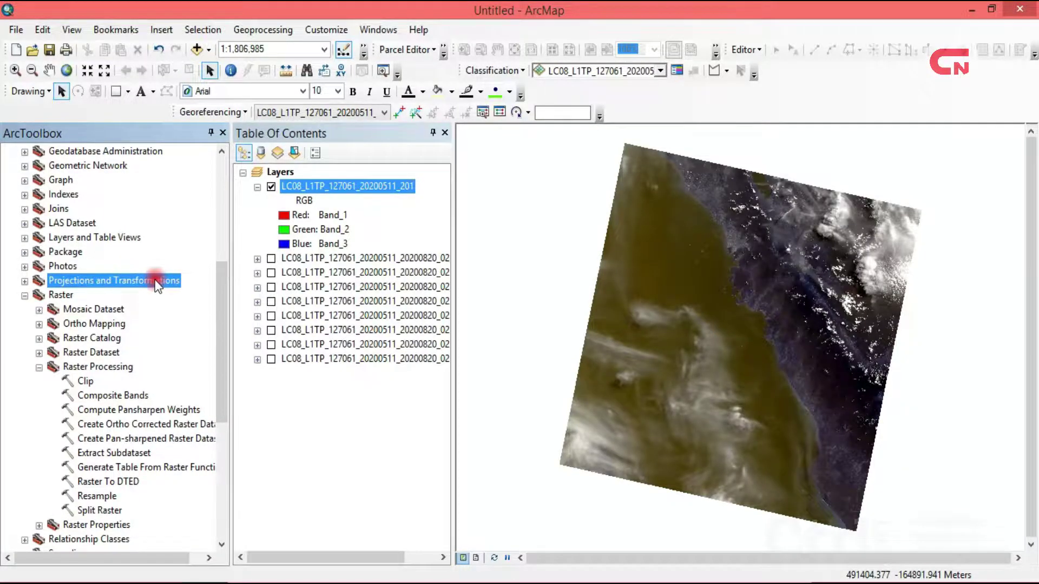
pyautogui.doubleClick(155, 281)
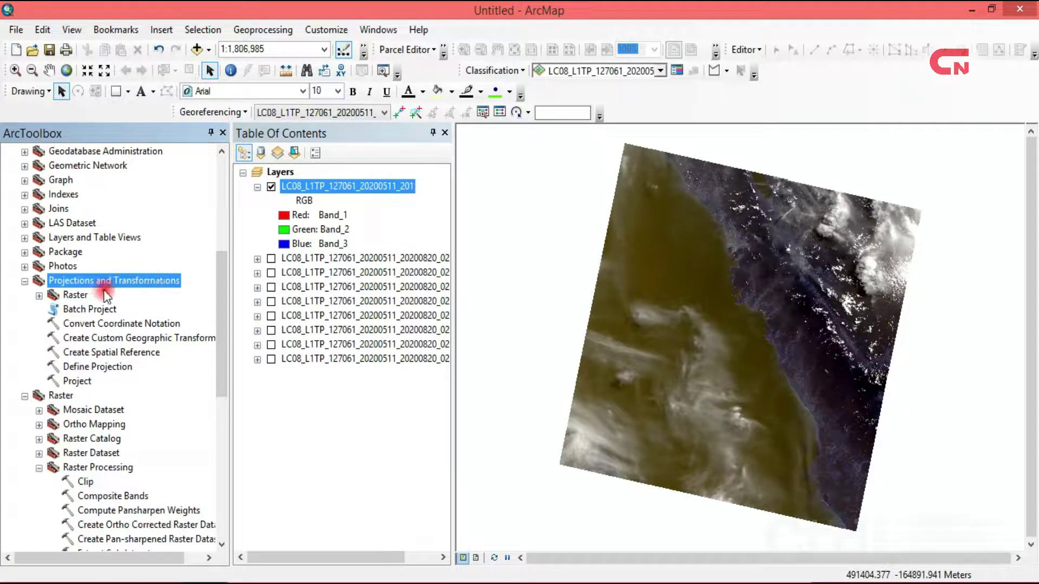
pyautogui.click(80, 300)
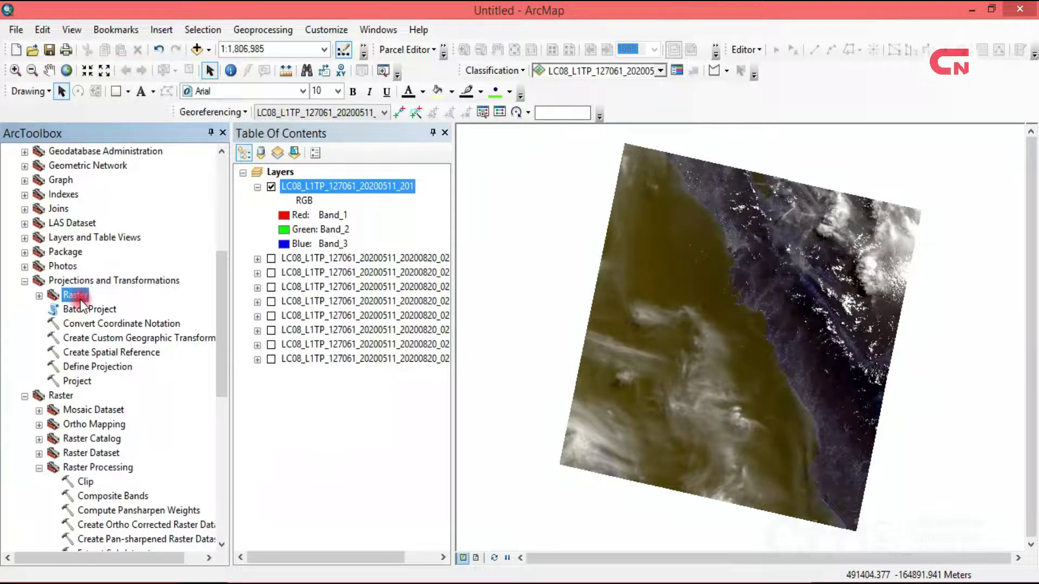
pyautogui.doubleClick(80, 300)
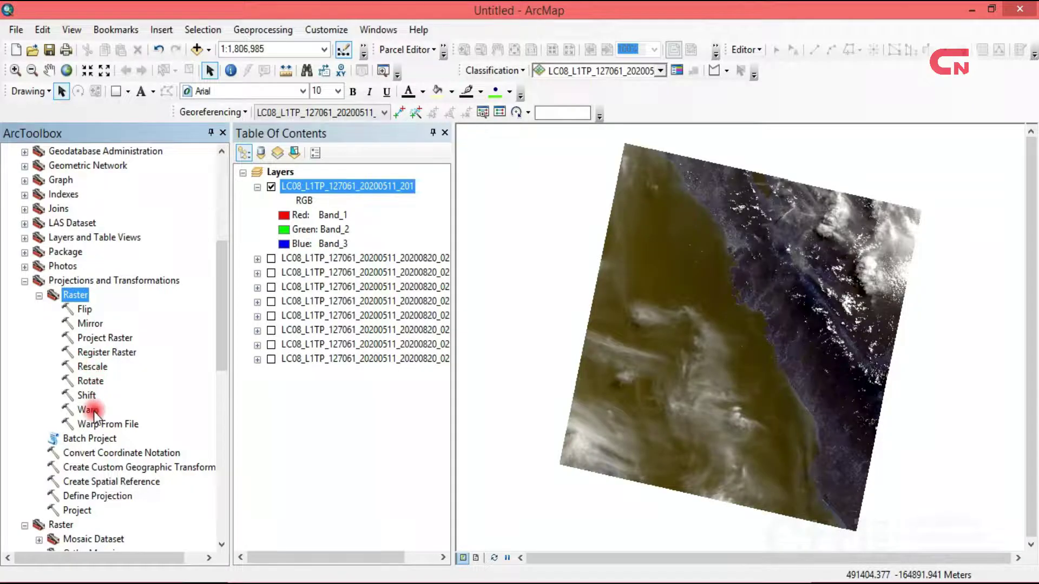
pyautogui.click(93, 337)
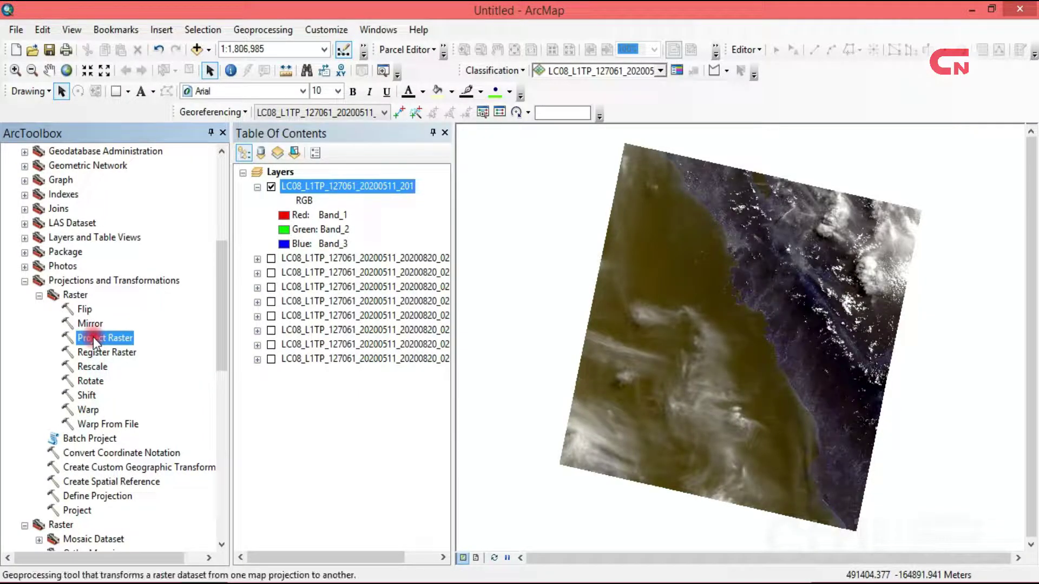
pyautogui.doubleClick(92, 337)
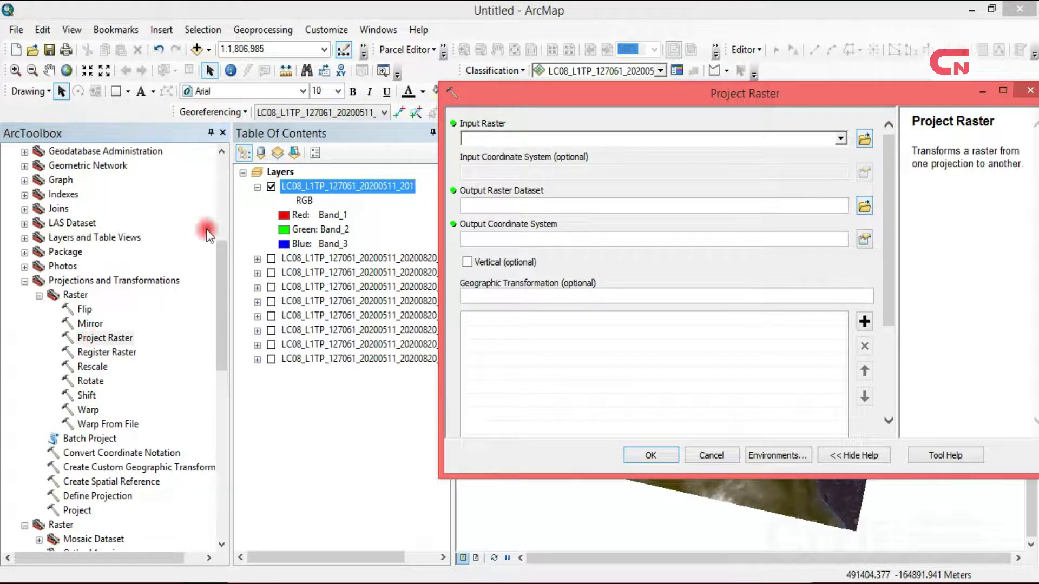
pyautogui.moveTo(364, 189); pyautogui.dragTo(541, 143)
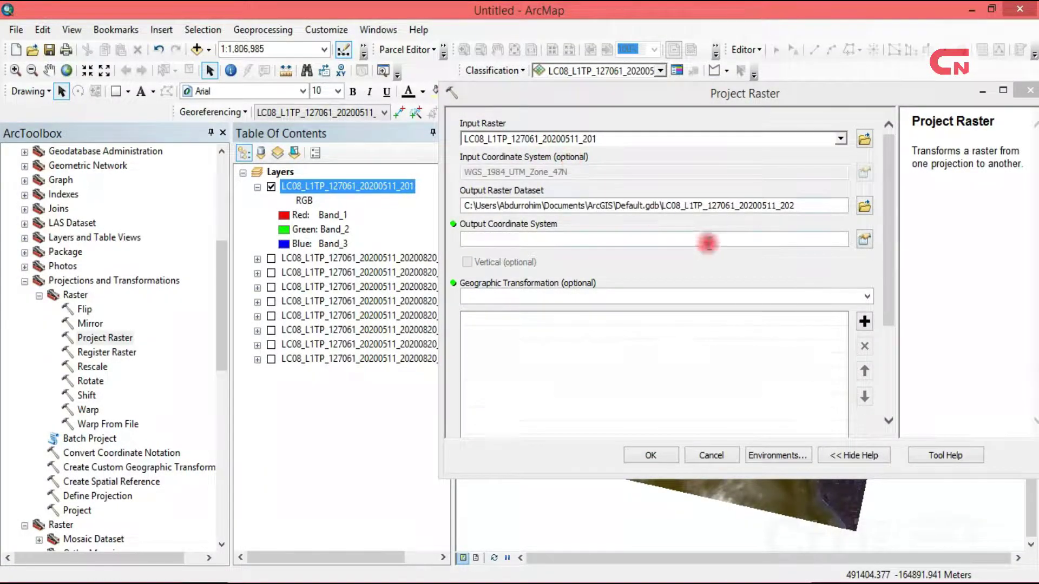
# - Set the output coordinate system to WGS 1984 UTM Zone 47S and run Project Raster with the default output dataset
pyautogui.click(864, 242)
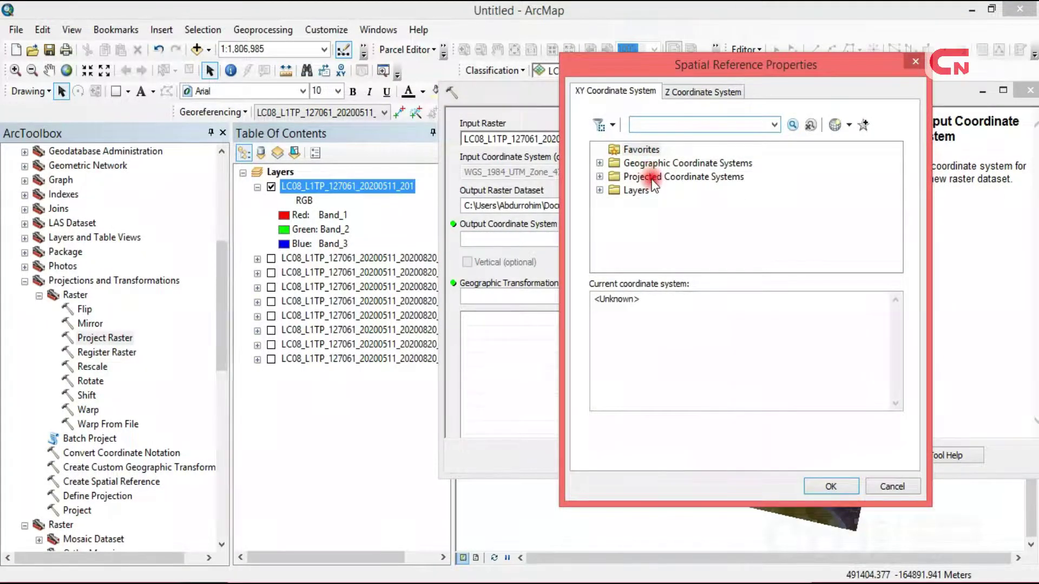
pyautogui.doubleClick(648, 177)
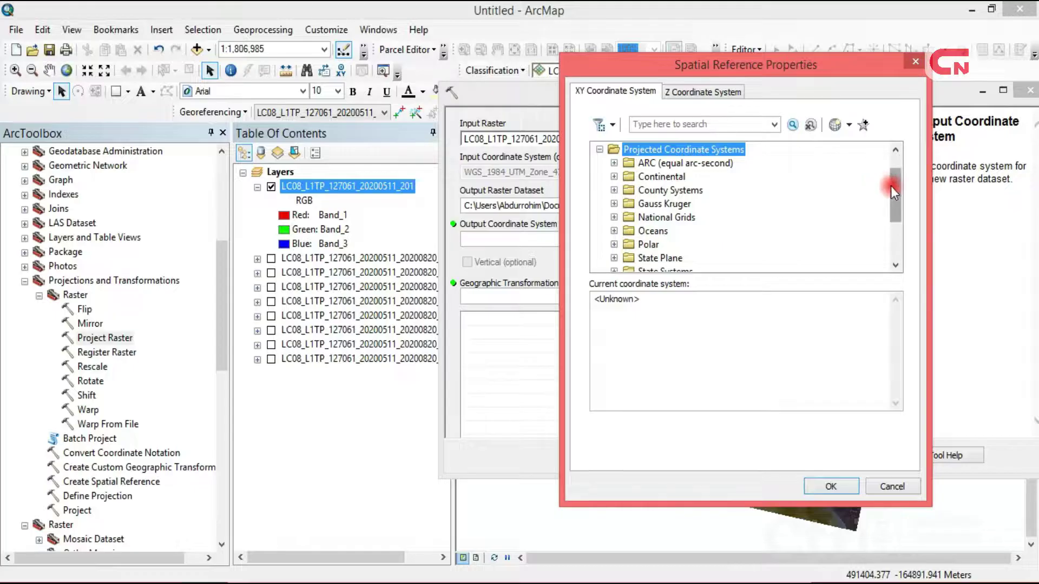
pyautogui.scroll(-3, 893, 187)
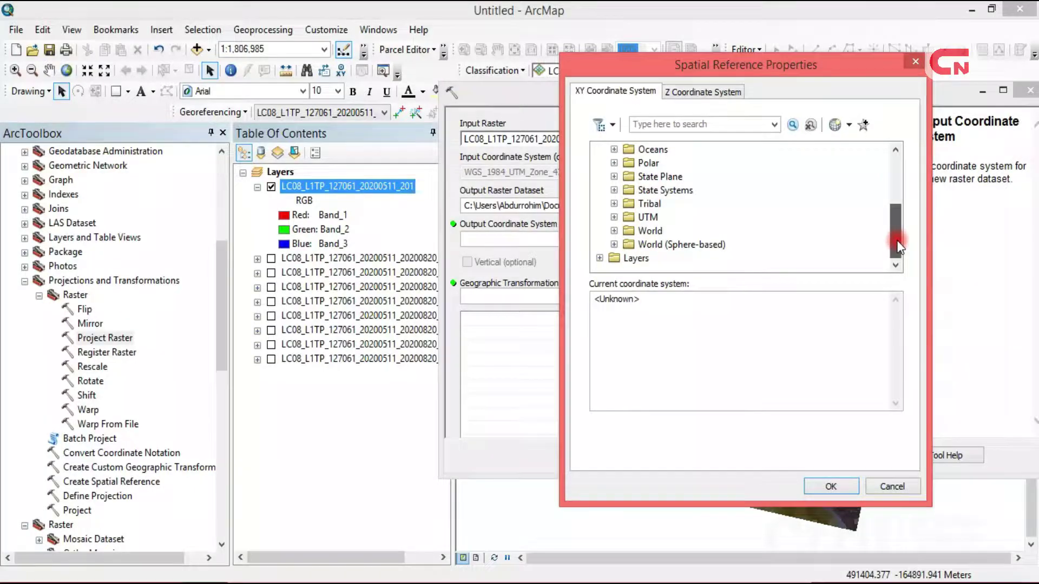
pyautogui.doubleClick(656, 217)
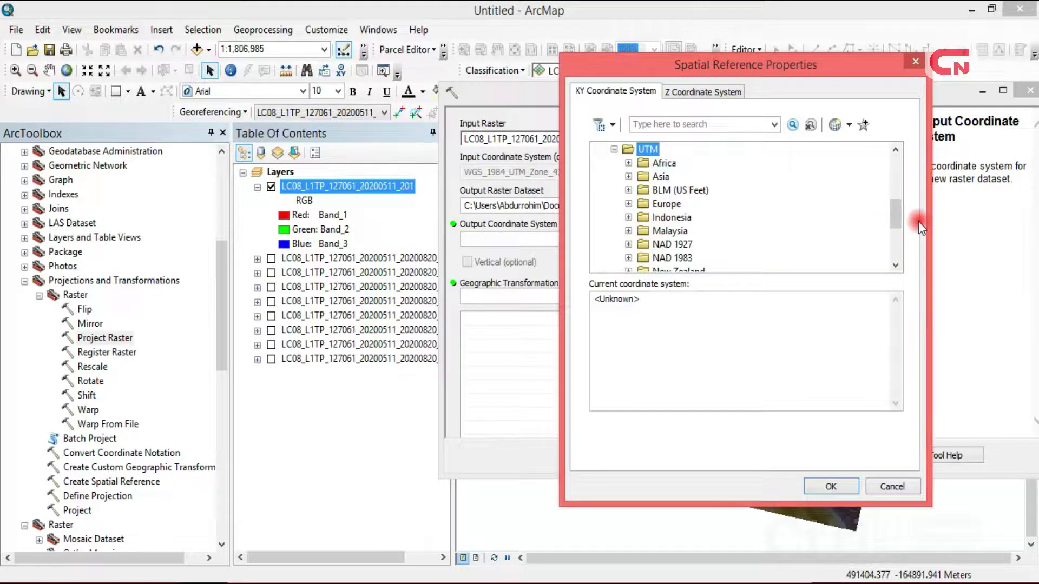
pyautogui.moveTo(893, 217); pyautogui.dragTo(891, 240)
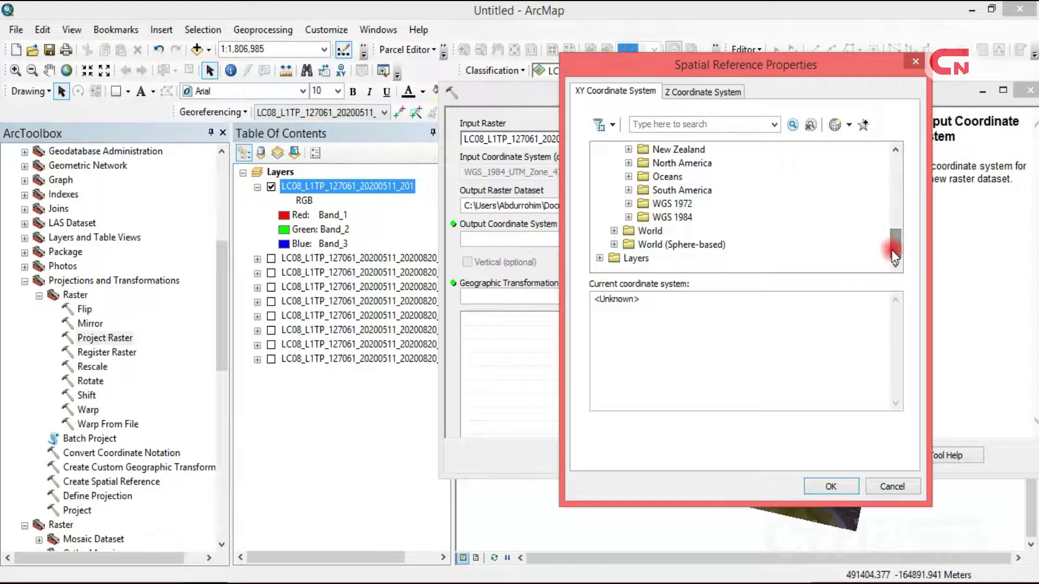
pyautogui.click(683, 217)
pyautogui.doubleClick(684, 219)
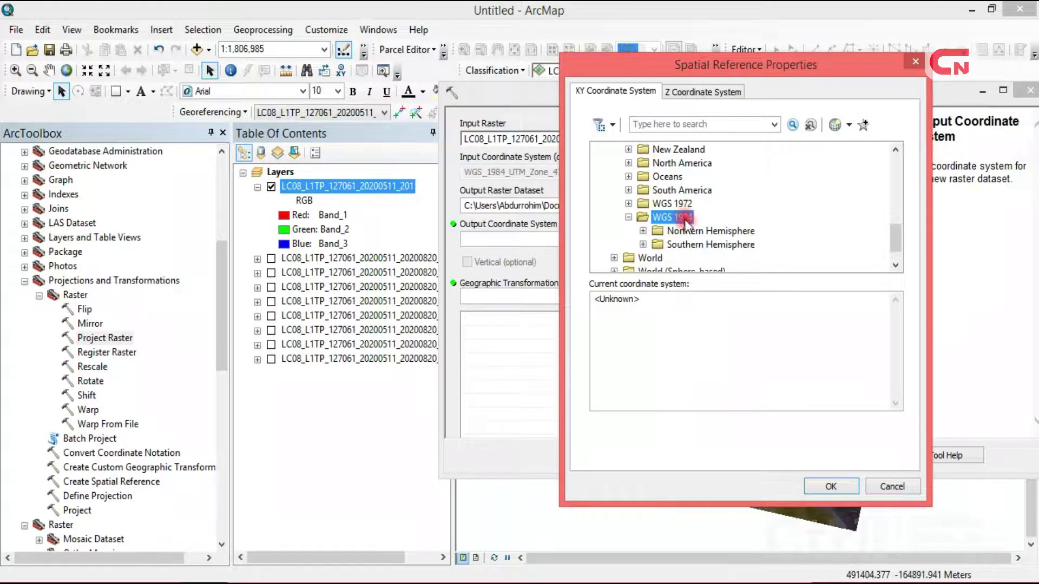
pyautogui.doubleClick(698, 245)
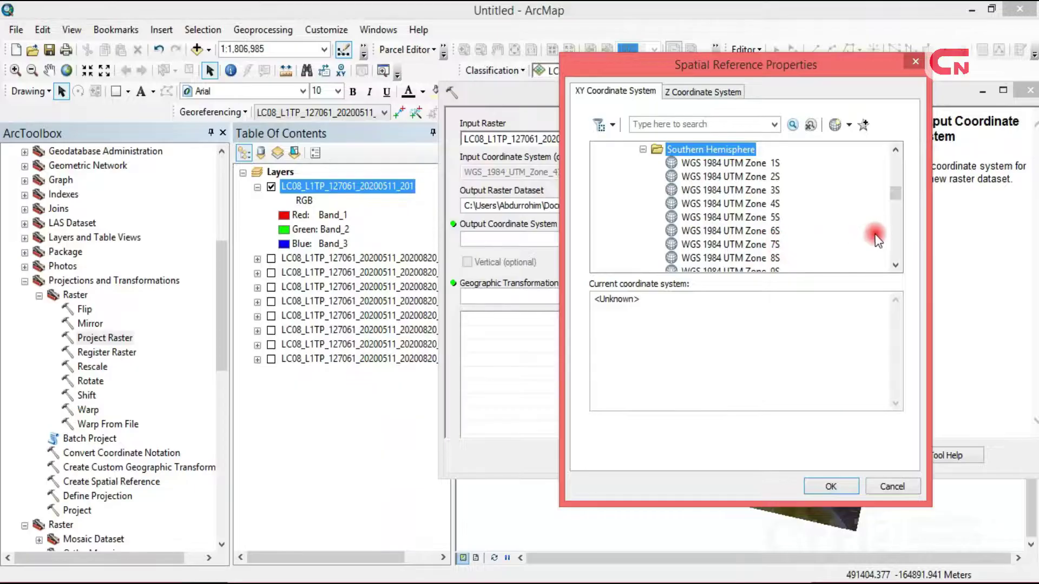
pyautogui.moveTo(896, 195); pyautogui.dragTo(897, 242)
pyautogui.click(772, 192)
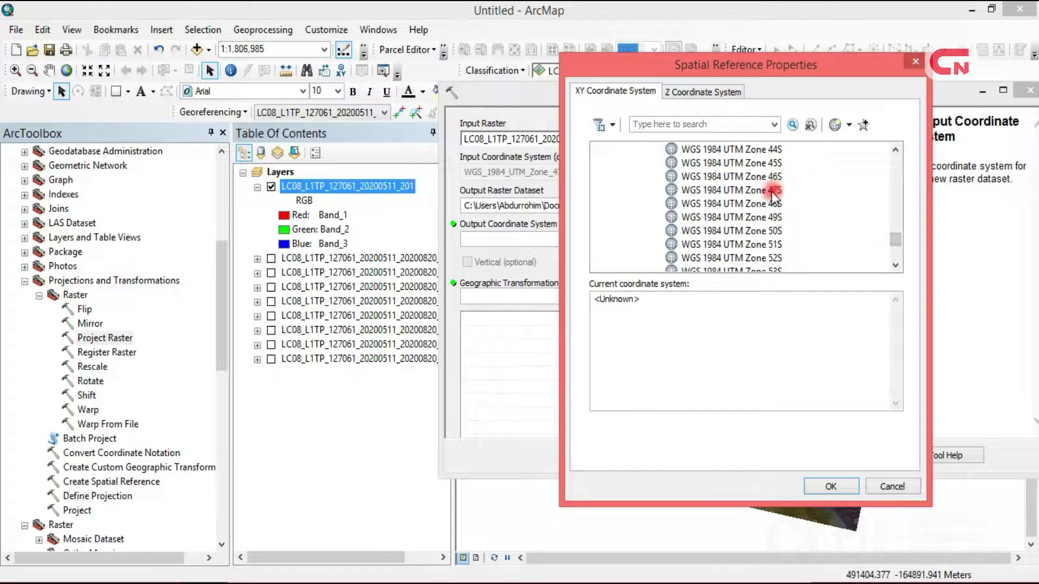
pyautogui.click(818, 483)
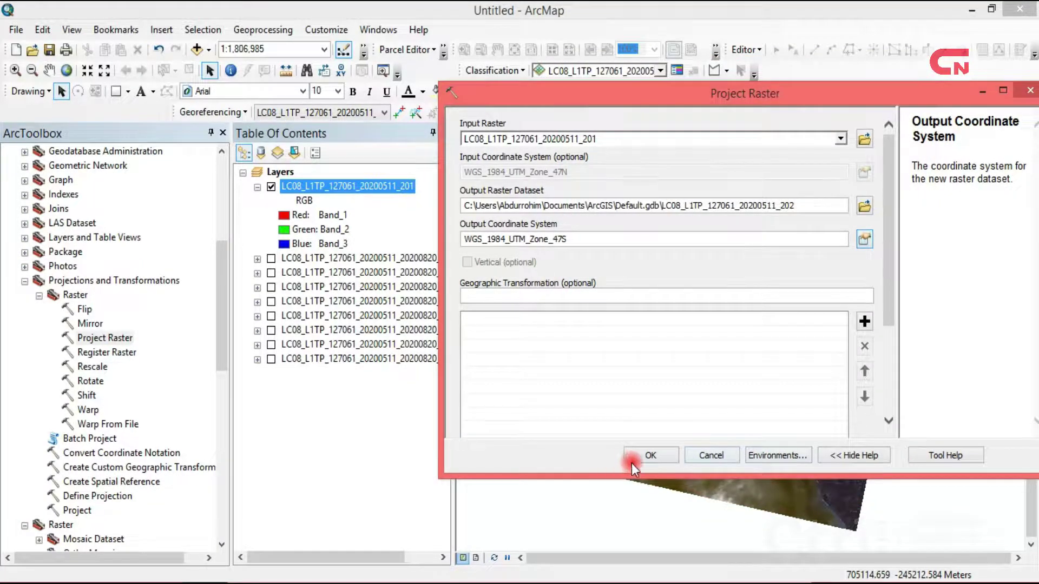
pyautogui.click(651, 456)
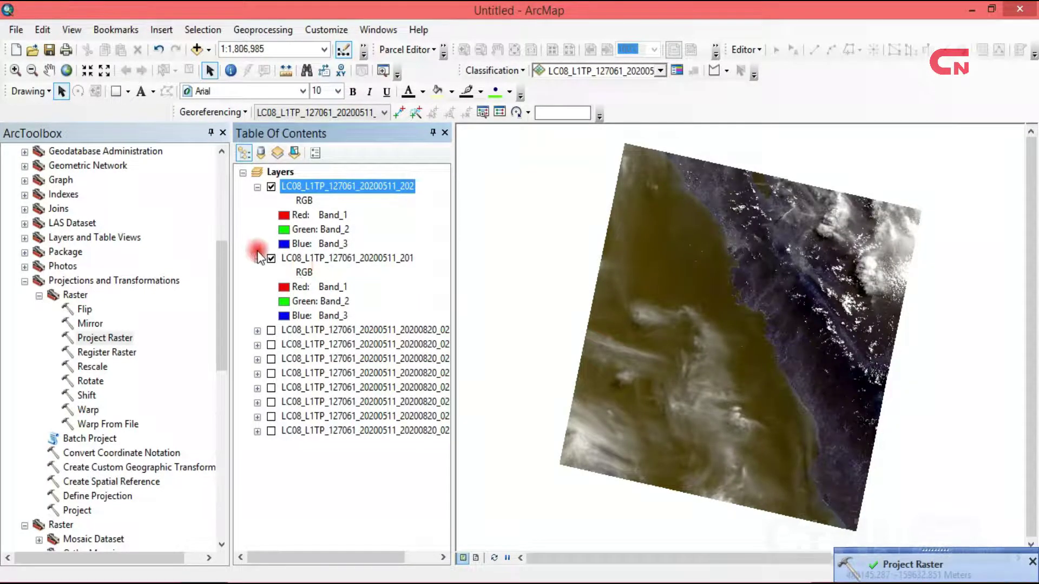
# - Turn off the original composite layer ending in 201 and check the projected layer's spatial reference in its source properties
pyautogui.click(270, 259)
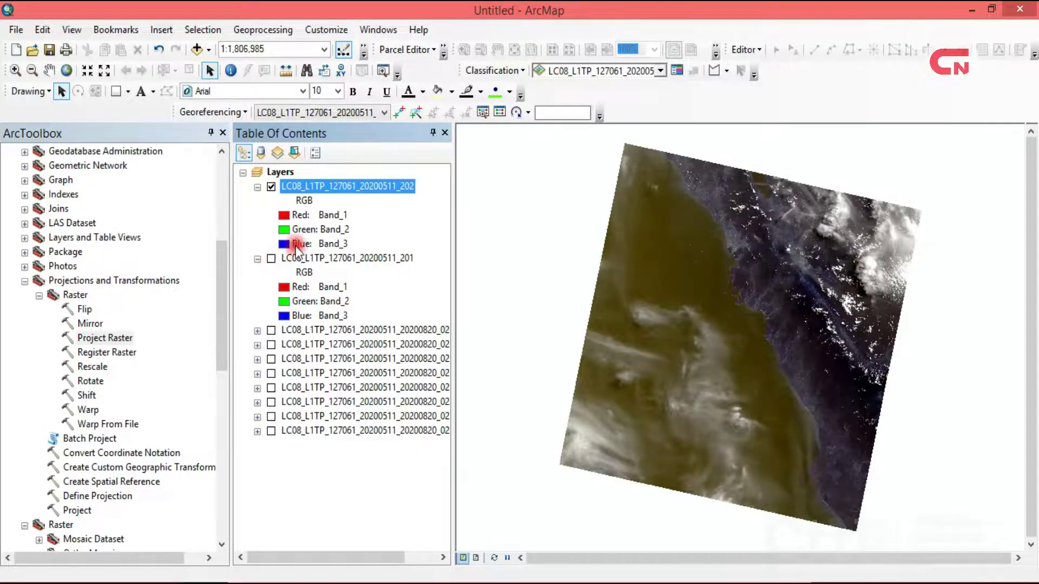
pyautogui.rightClick(387, 193)
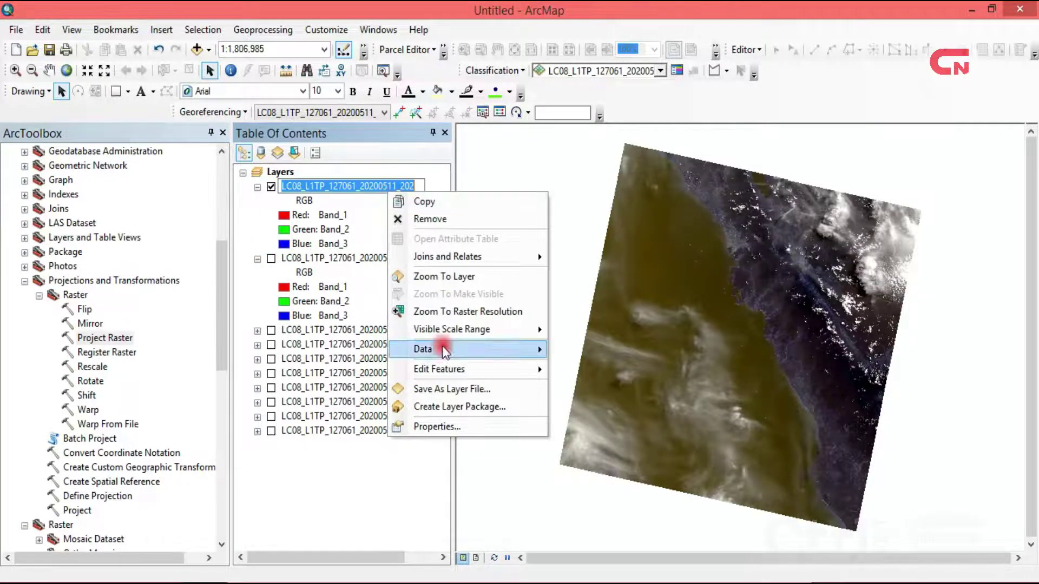
pyautogui.click(463, 425)
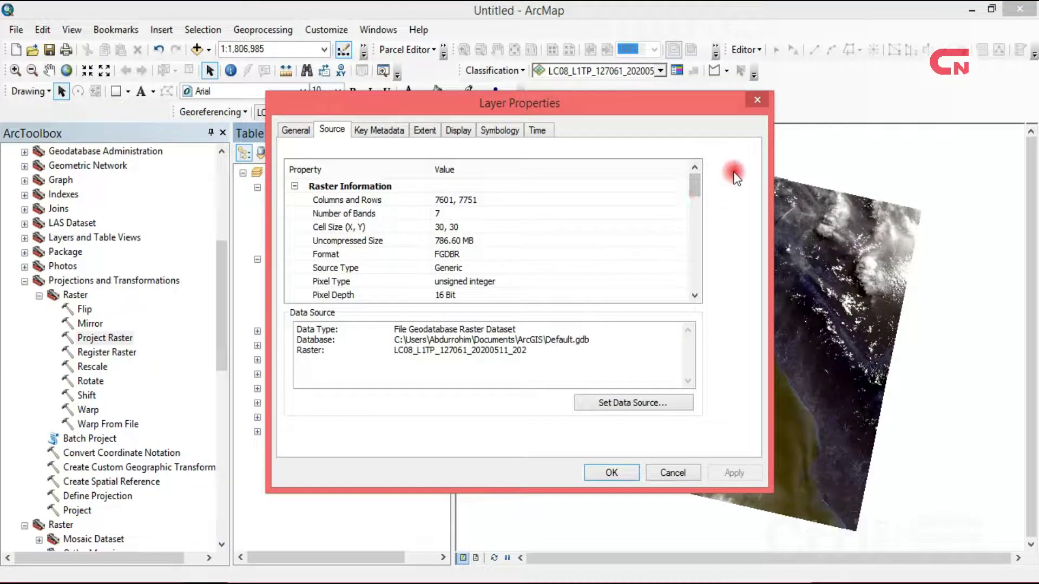
pyautogui.moveTo(694, 201); pyautogui.dragTo(695, 248)
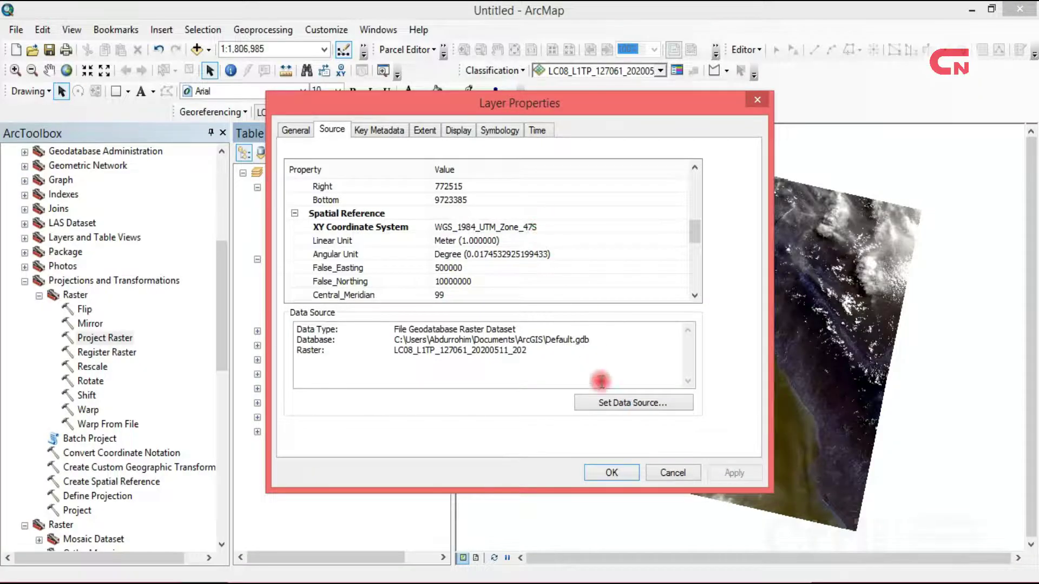
pyautogui.click(608, 473)
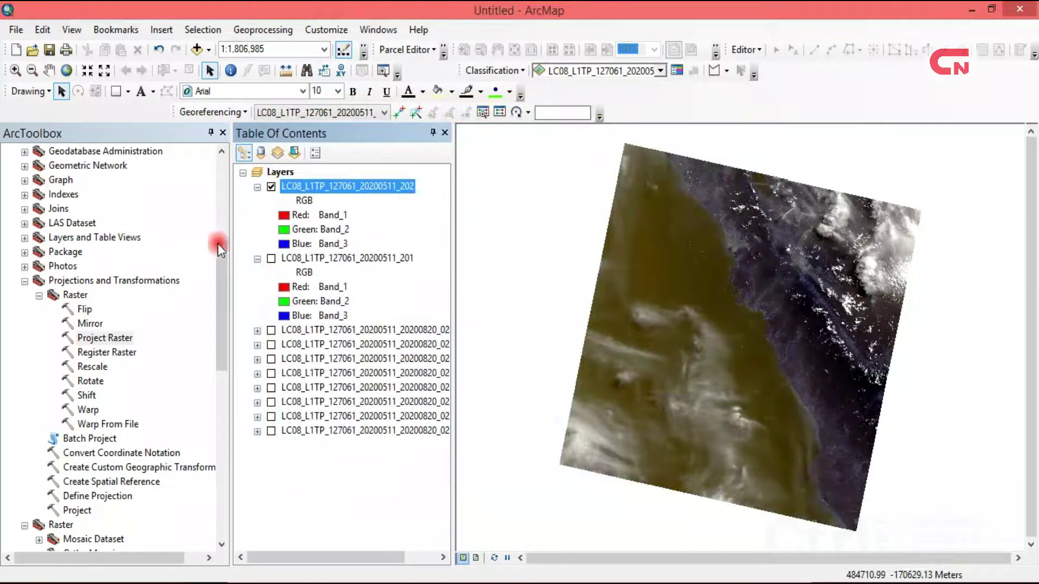
# - Add the Kota_Padang.shp shapefile from the Shp folder to the map's data frame
pyautogui.click(279, 174)
pyautogui.rightClick(278, 175)
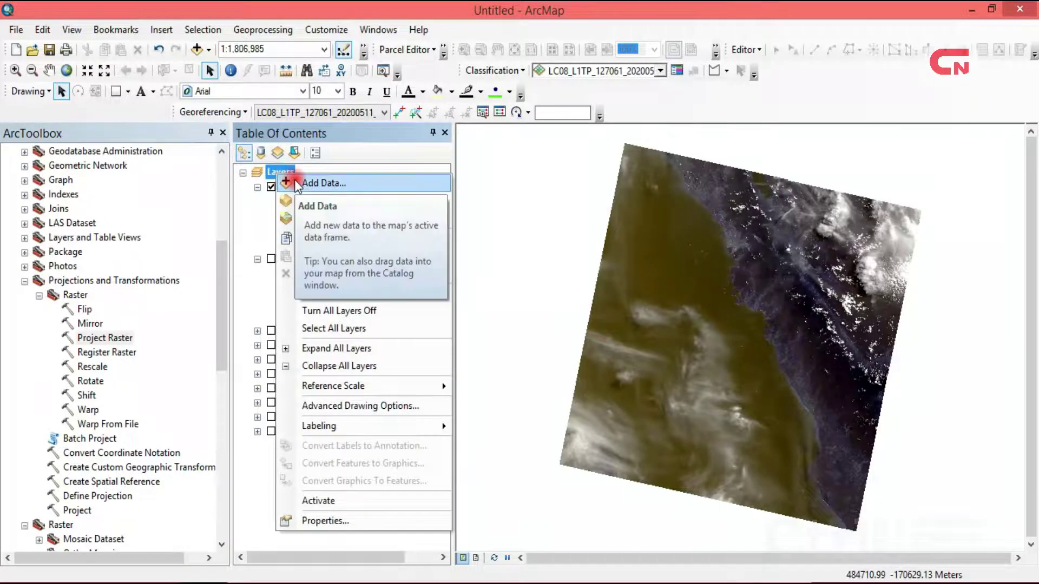
pyautogui.click(297, 183)
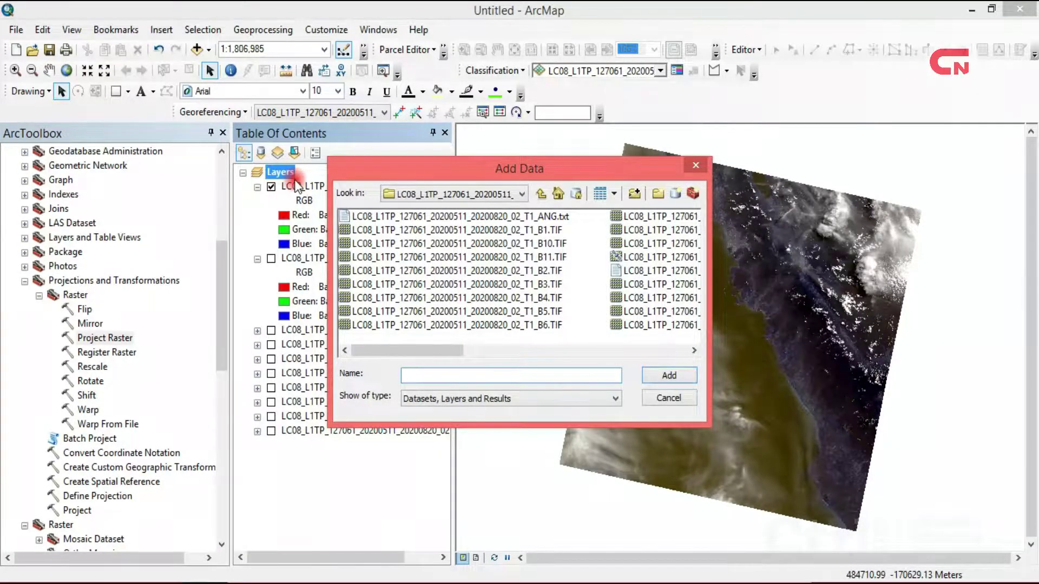
pyautogui.click(545, 193)
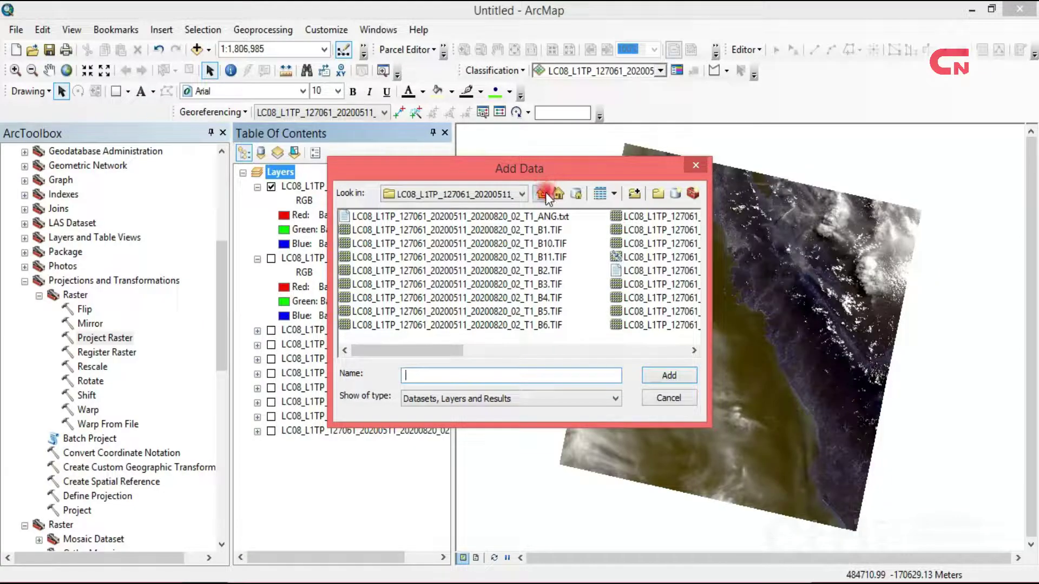
pyautogui.doubleClick(362, 232)
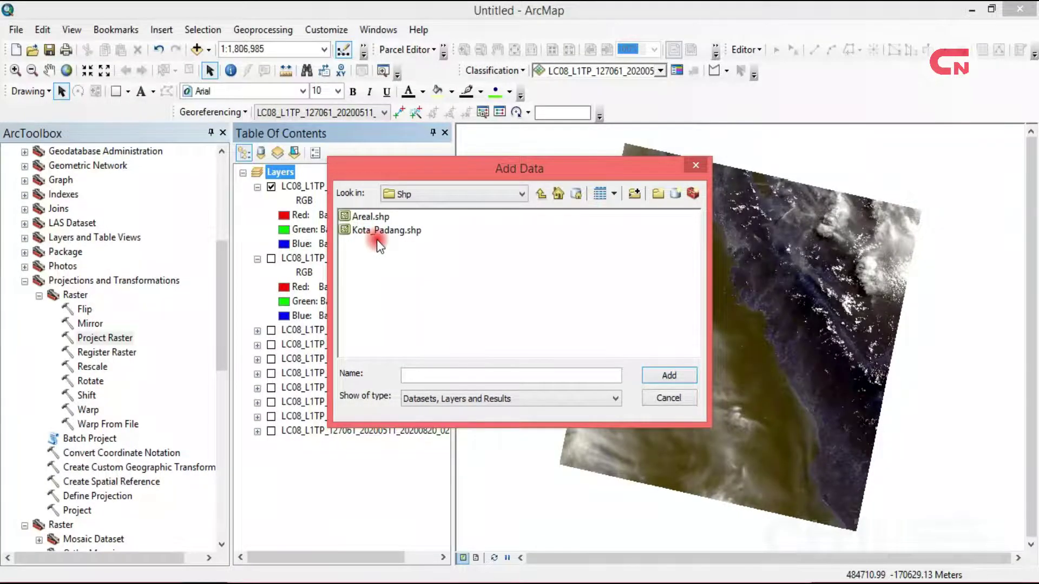
pyautogui.click(378, 232)
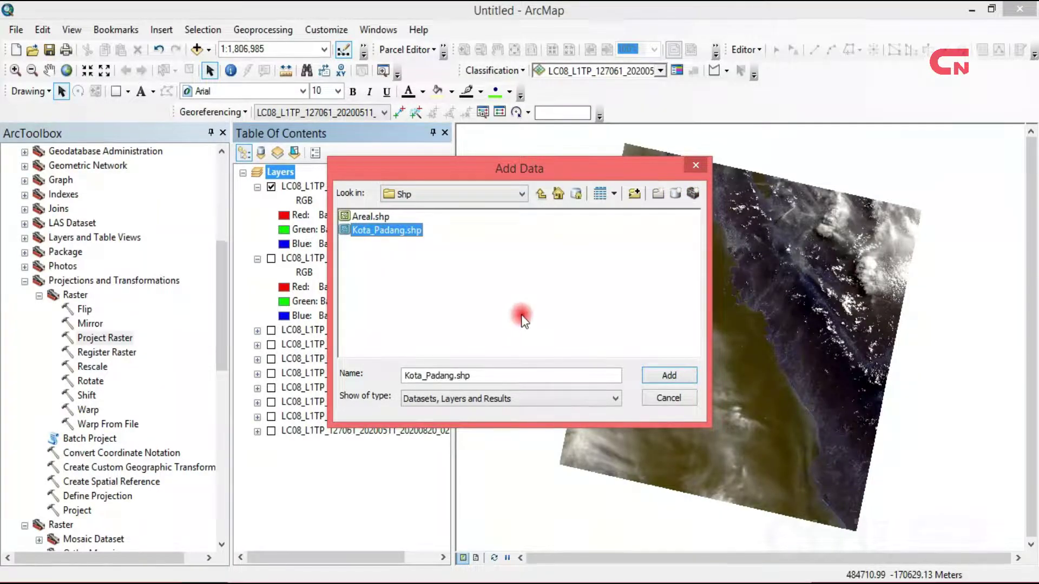
pyautogui.click(647, 378)
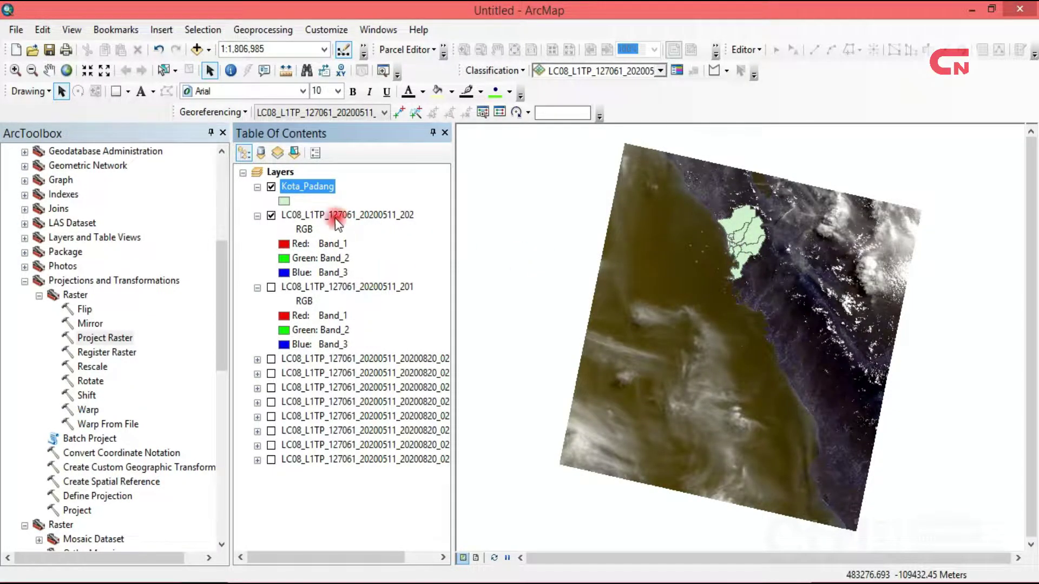
# - Symbolize the Kota_Padang layer with the Hollow style, an outline width of 1 and a red outline
pyautogui.click(285, 204)
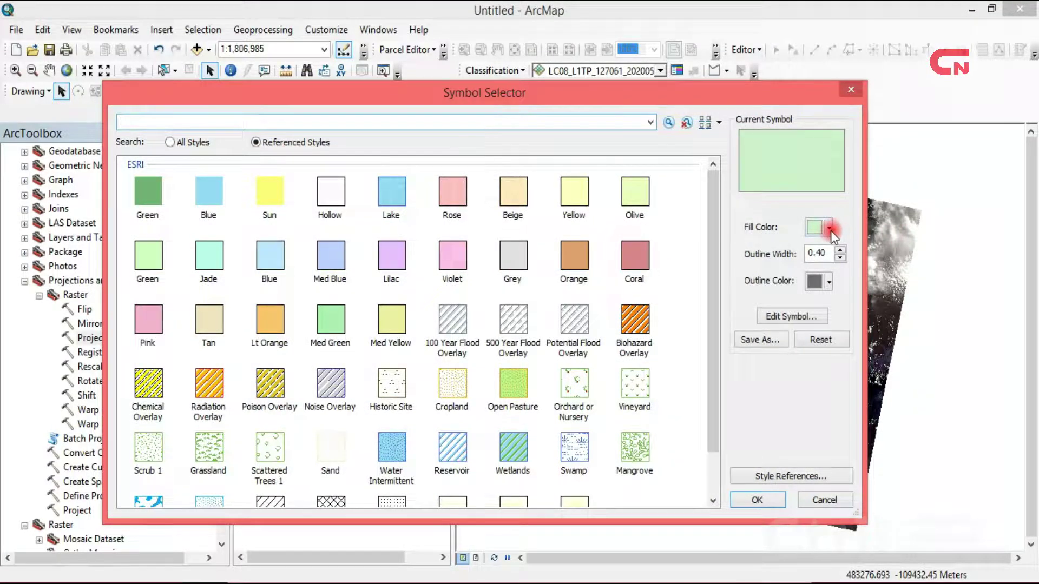
pyautogui.click(329, 202)
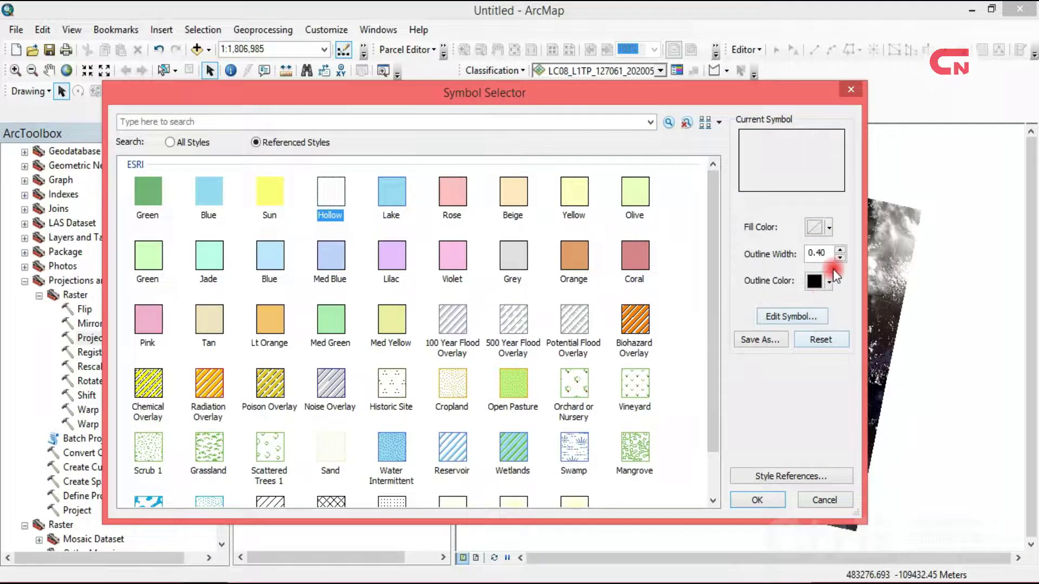
pyautogui.click(840, 250)
pyautogui.click(828, 282)
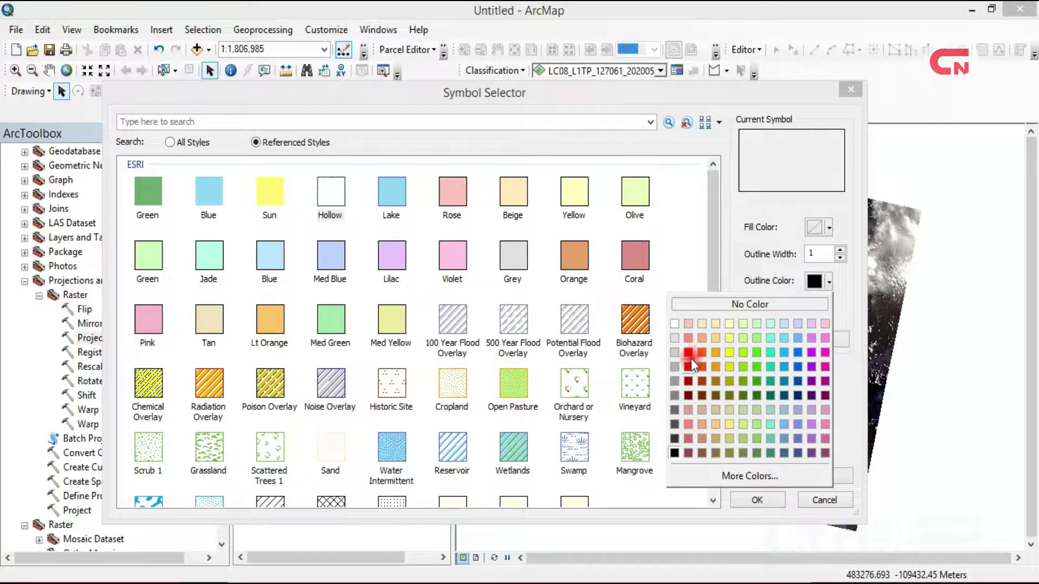
pyautogui.click(690, 355)
pyautogui.click(757, 499)
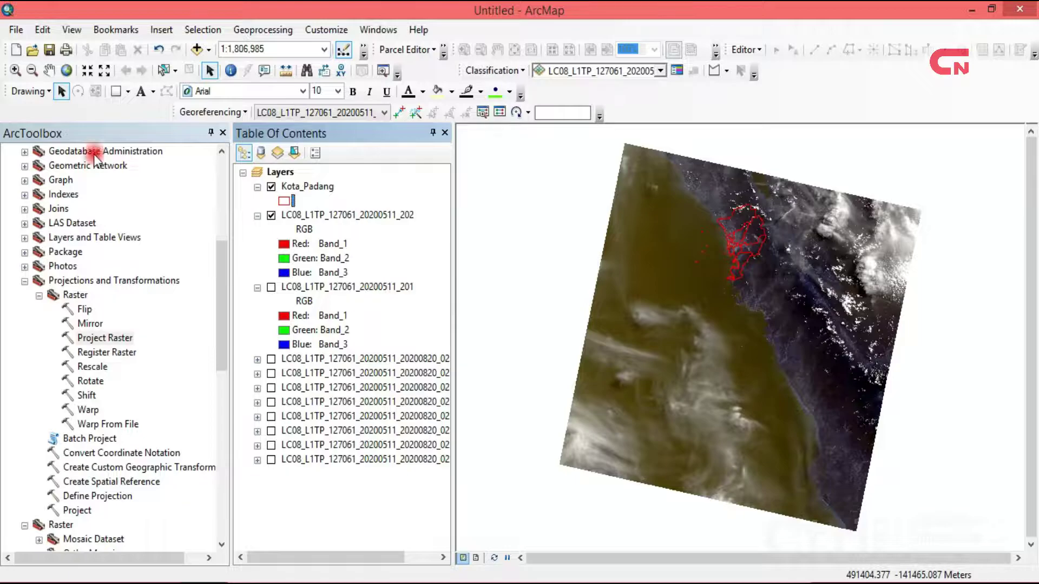
# - Display the projected layer ending in 202 as an RGB composite with Band_4 as red, Band_3 as green and Band_2 as blue
pyautogui.click(309, 216)
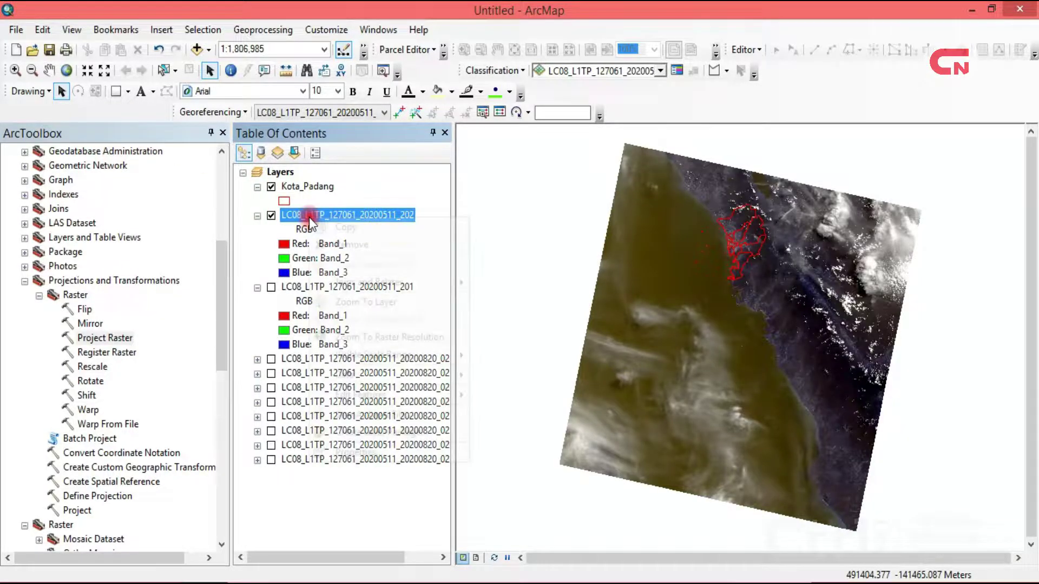
pyautogui.rightClick(309, 216)
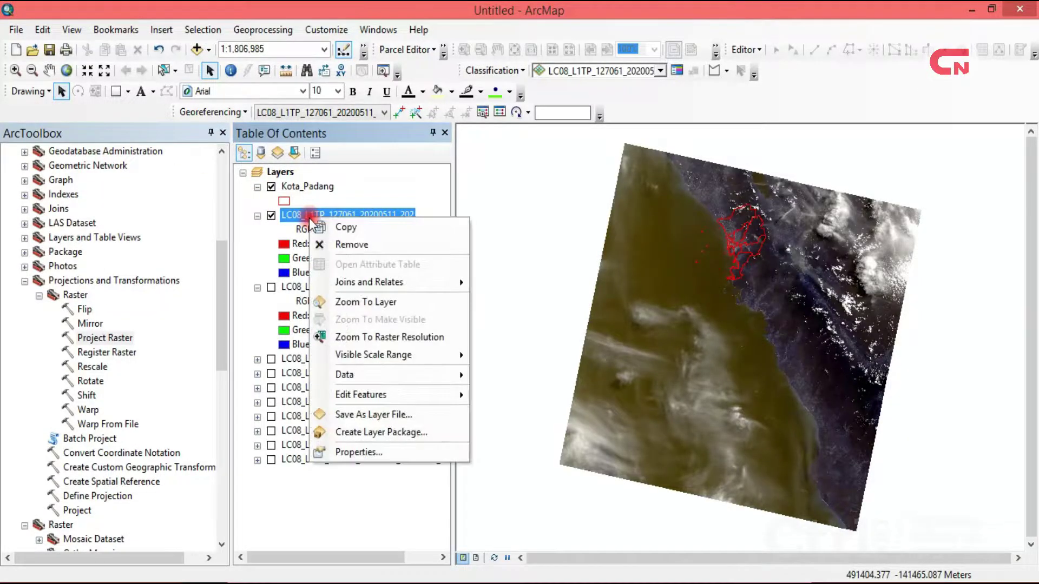
pyautogui.click(382, 452)
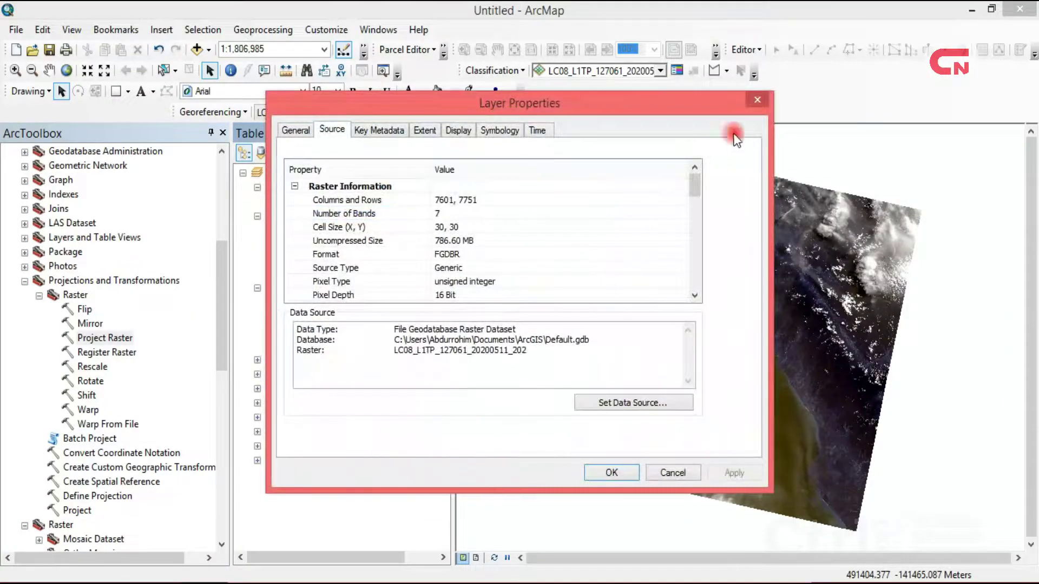
pyautogui.click(514, 130)
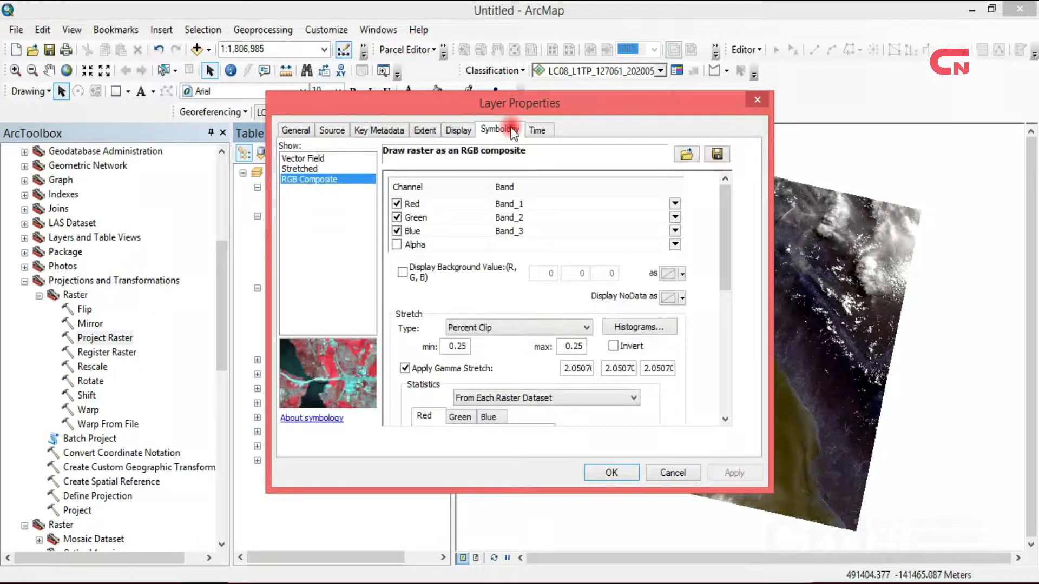
pyautogui.click(675, 205)
pyautogui.click(560, 266)
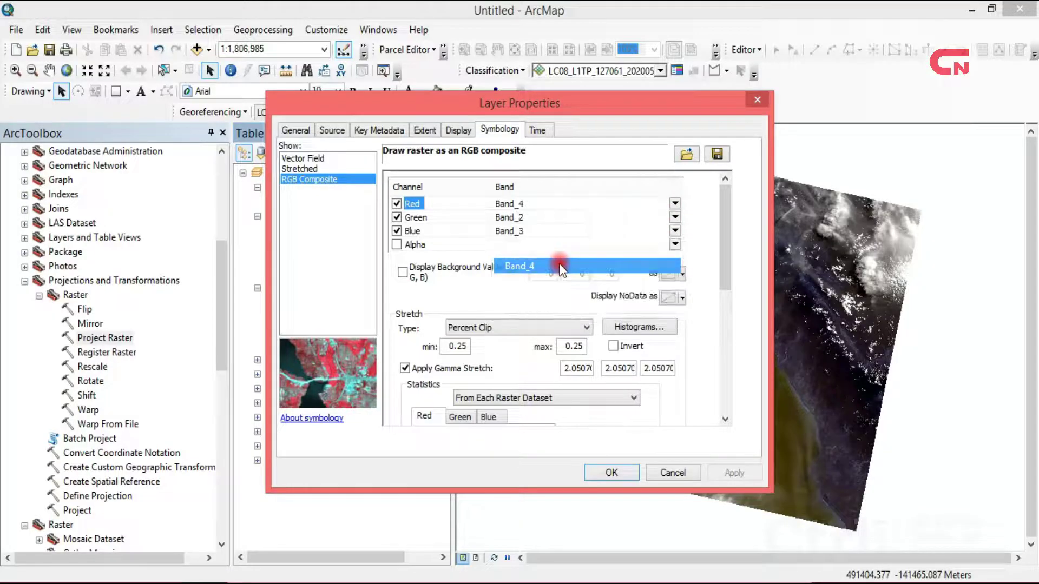
pyautogui.click(675, 217)
pyautogui.click(523, 266)
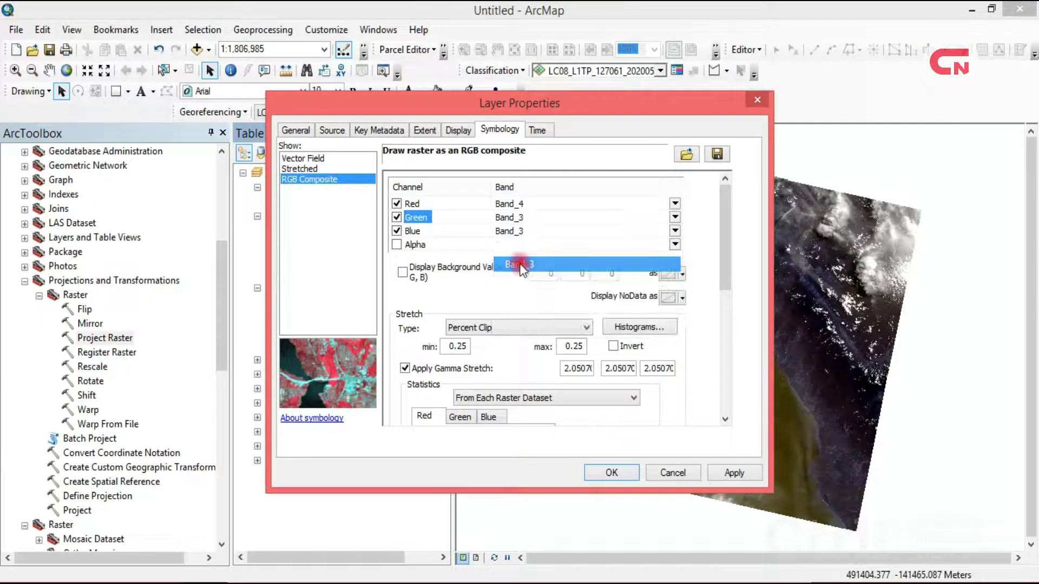
pyautogui.click(675, 231)
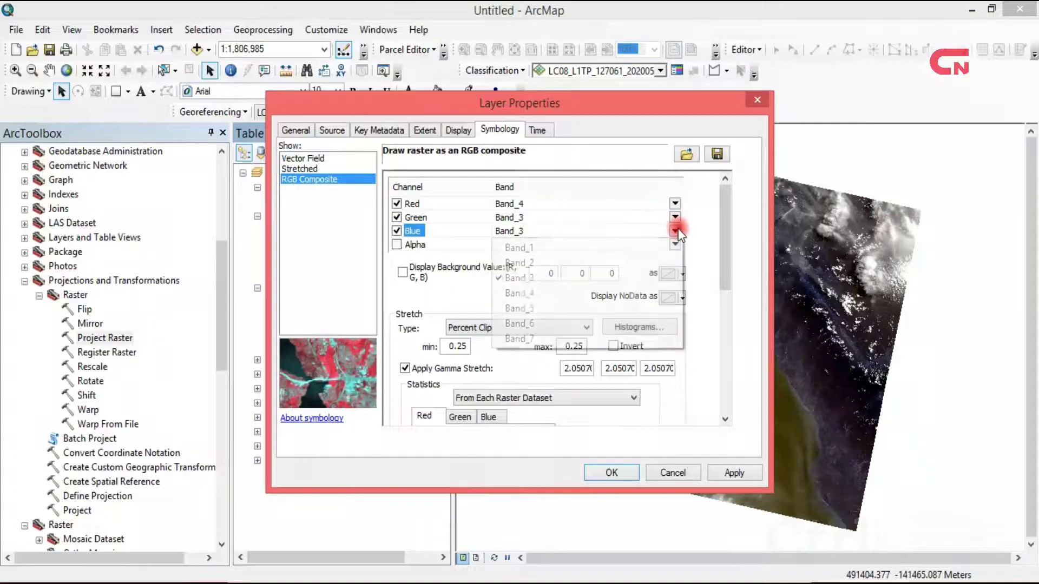
pyautogui.click(563, 263)
pyautogui.click(722, 473)
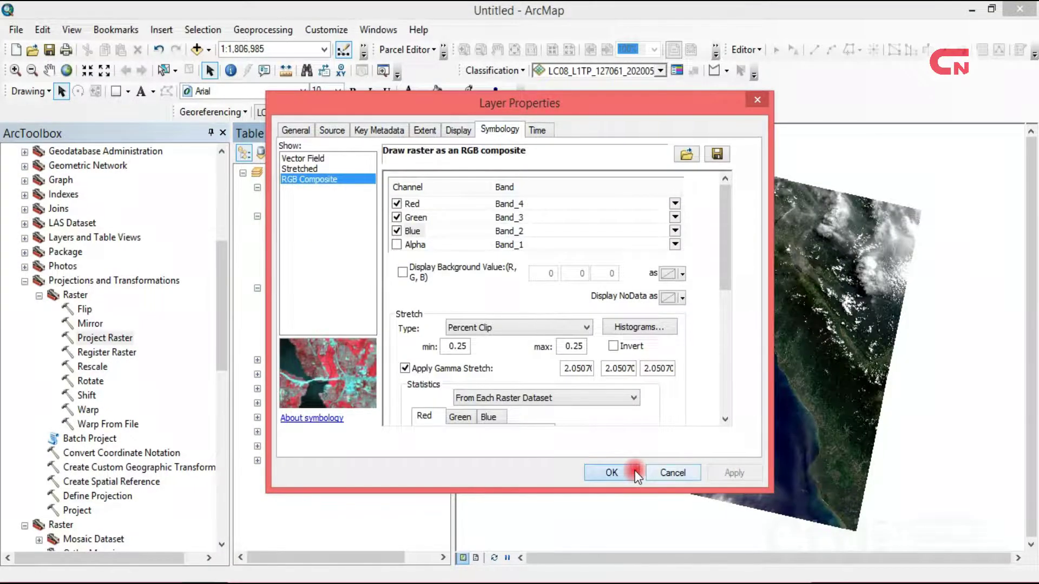
pyautogui.click(635, 472)
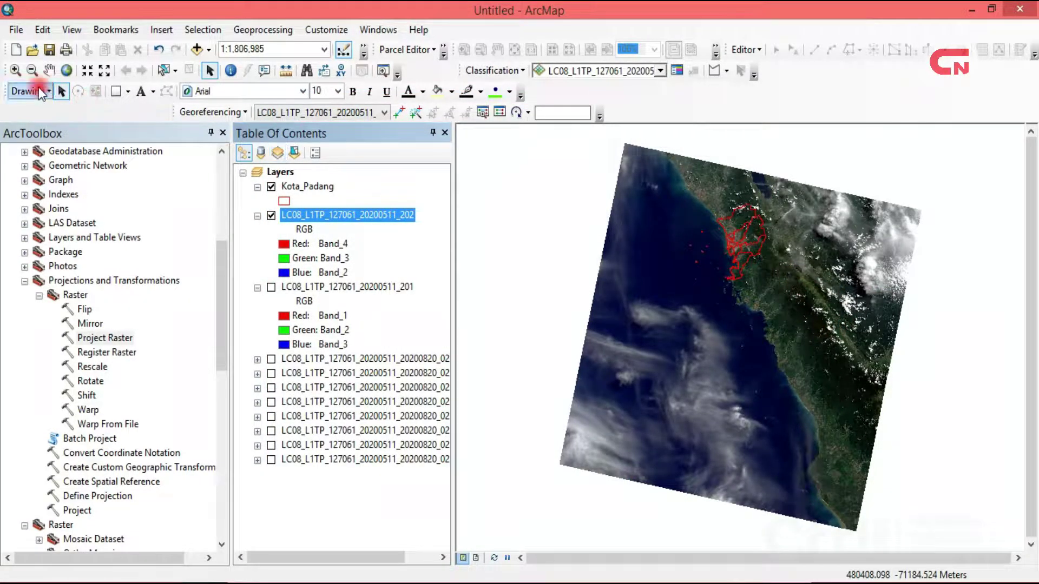
# - Open the Clip tool from the Raster Processing toolset under Data Management Tools, collapsing the Projections and Transformations toolset
pyautogui.click(16, 73)
pyautogui.moveTo(704, 198); pyautogui.dragTo(774, 285)
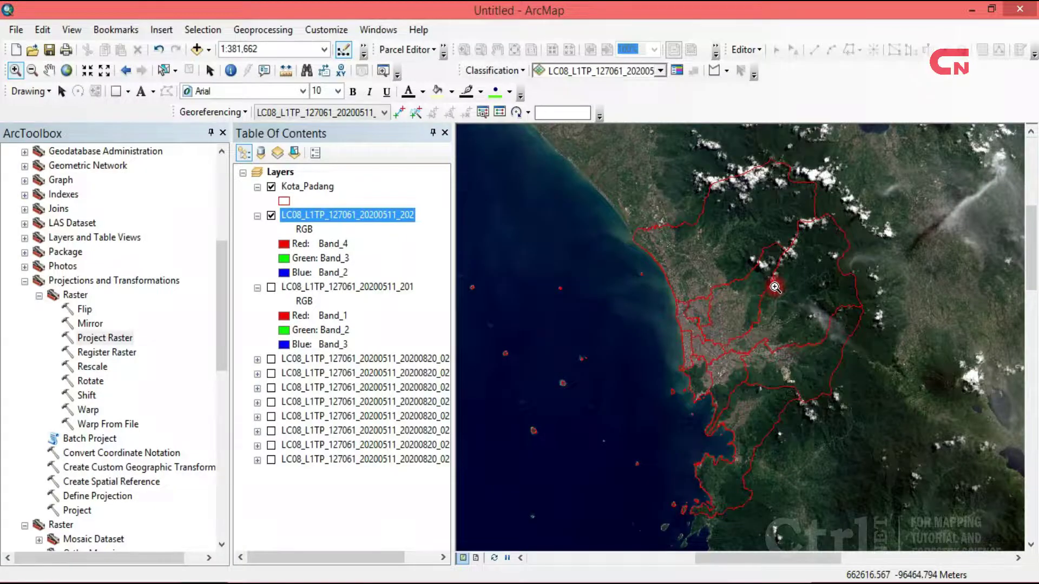
pyautogui.click(61, 98)
pyautogui.moveTo(223, 326); pyautogui.dragTo(223, 431)
pyautogui.click(87, 282)
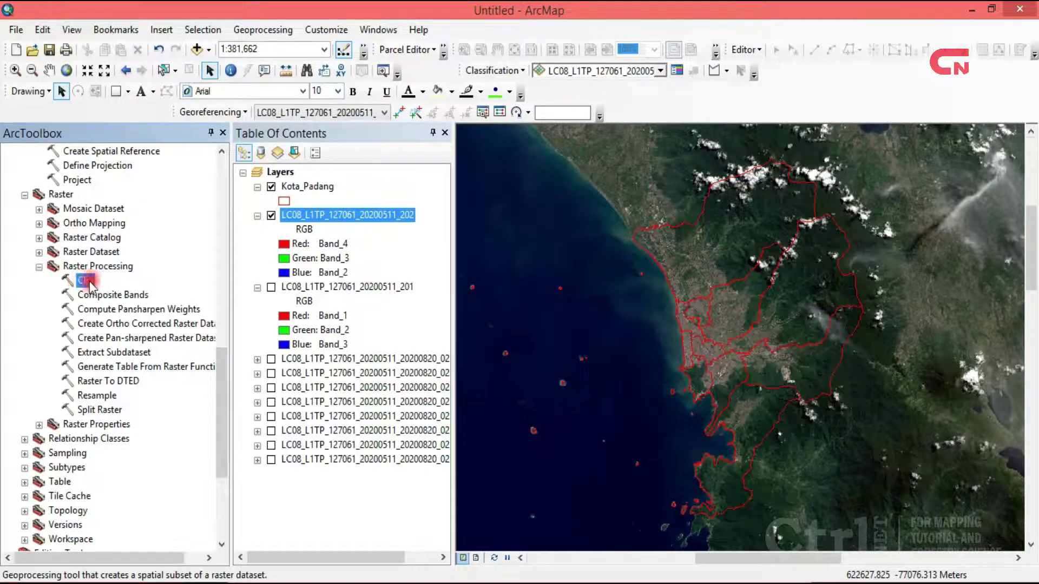
pyautogui.moveTo(217, 399); pyautogui.dragTo(226, 196)
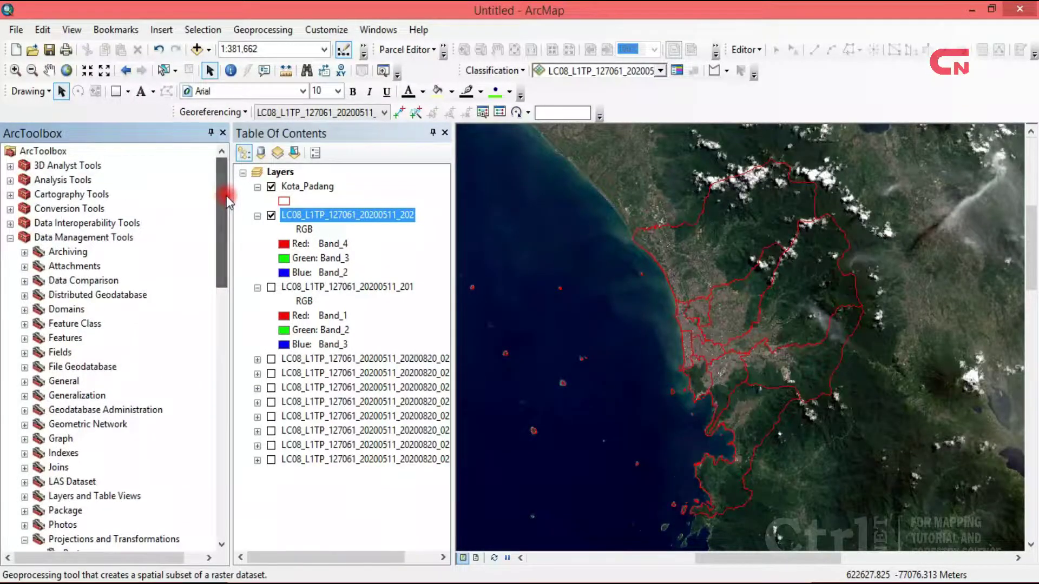
pyautogui.click(54, 153)
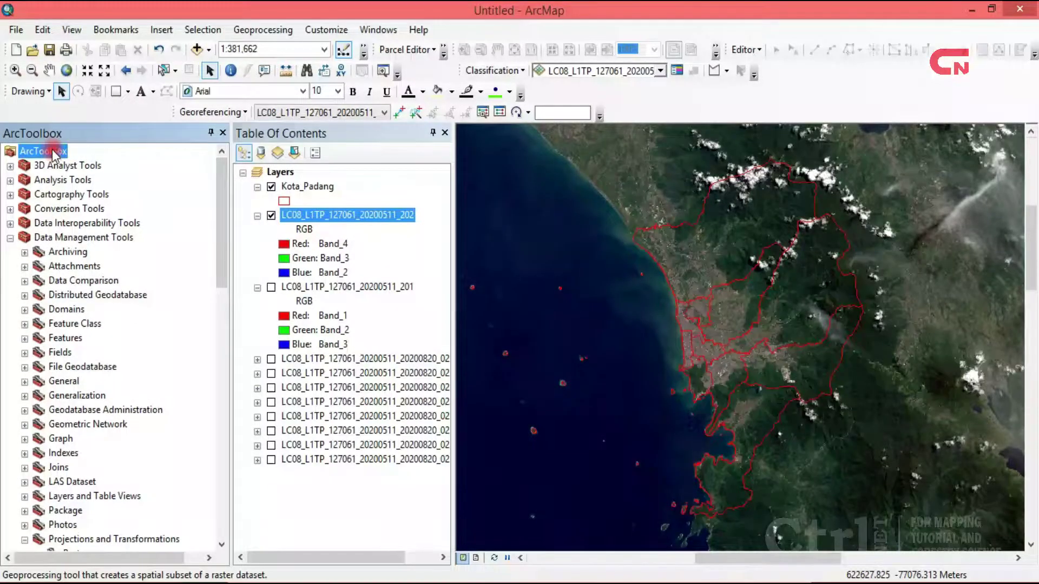
pyautogui.click(57, 238)
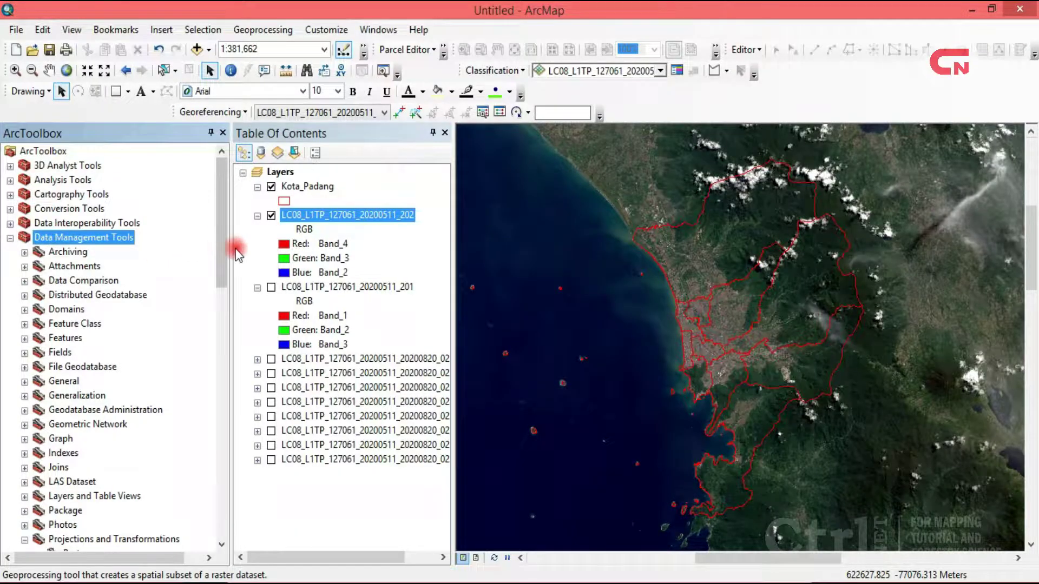
pyautogui.moveTo(222, 242); pyautogui.dragTo(221, 327)
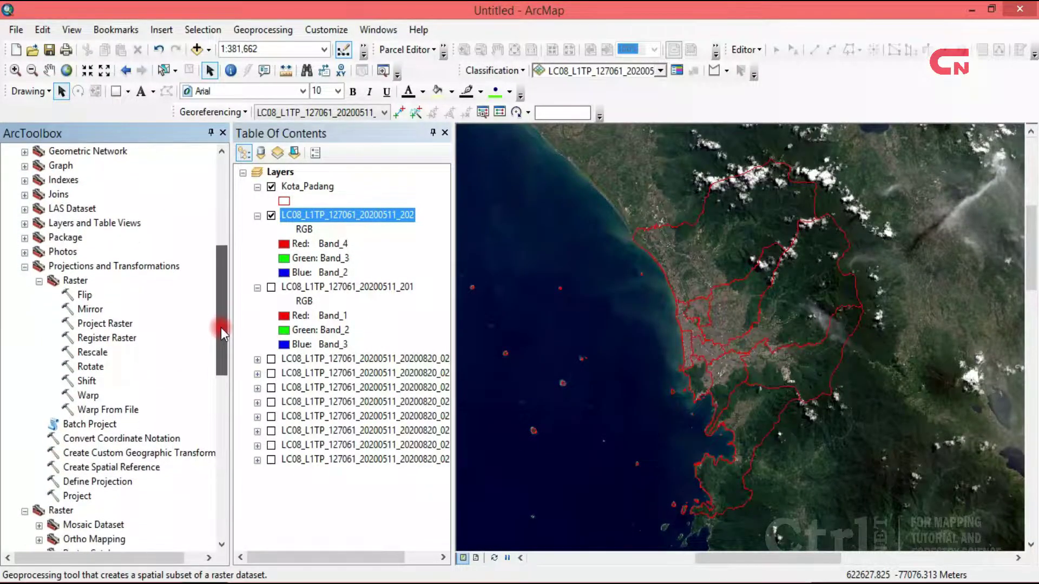
pyautogui.click(25, 266)
pyautogui.click(57, 281)
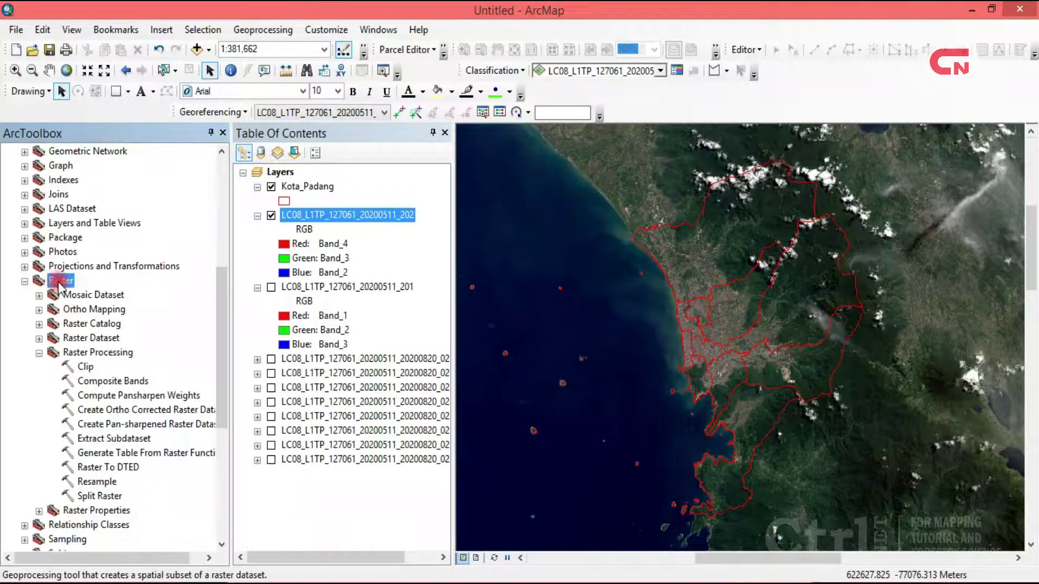
pyautogui.click(132, 356)
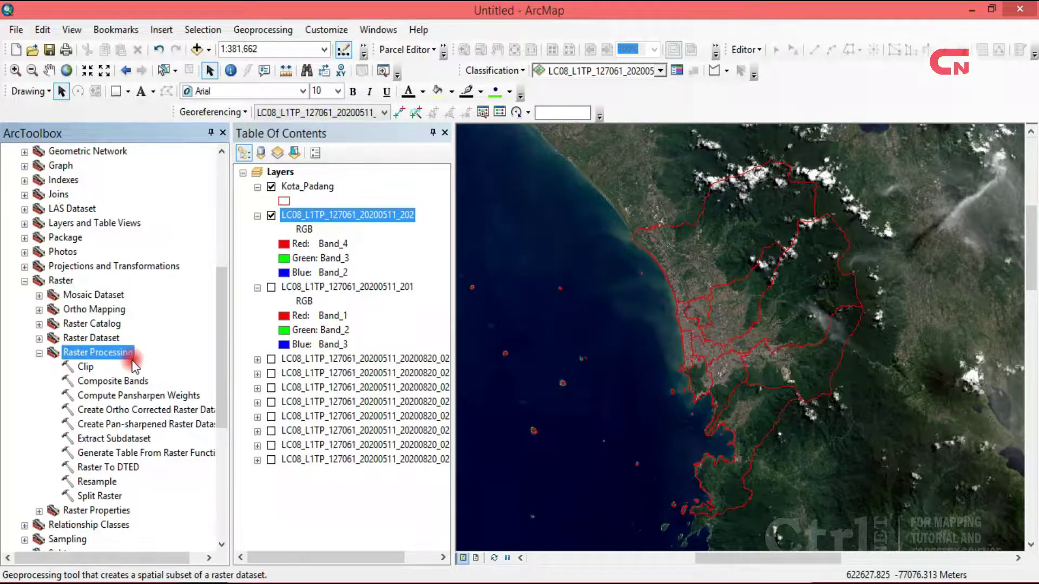
pyautogui.click(87, 367)
pyautogui.doubleClick(89, 365)
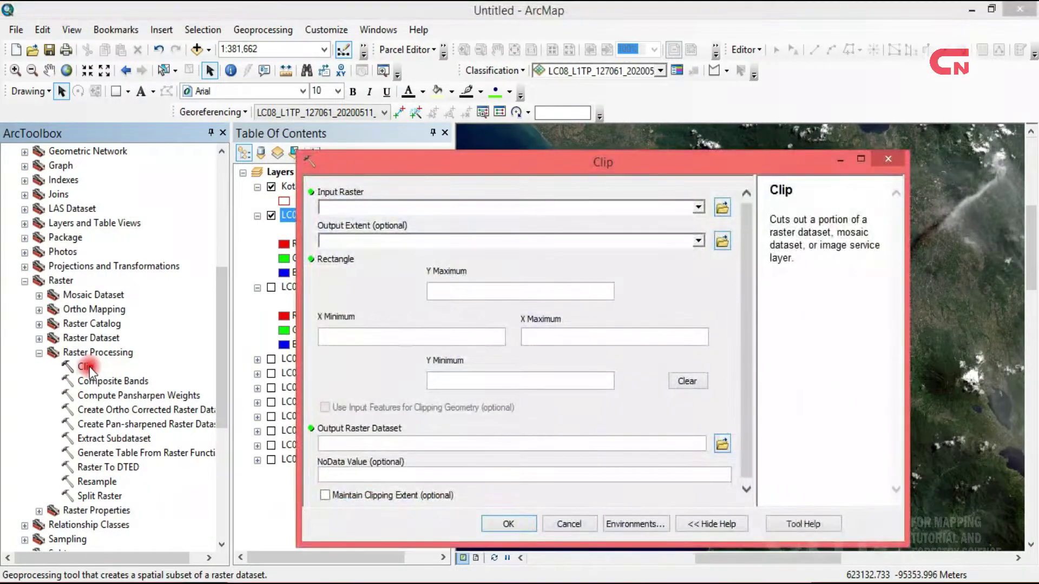
# - Clip the raster ending in 202 to the Kota_Padang extent, using the input features as clipping geometry and the default output dataset
pyautogui.moveTo(431, 160); pyautogui.dragTo(611, 88)
pyautogui.click(376, 216)
pyautogui.moveTo(376, 216); pyautogui.dragTo(563, 142)
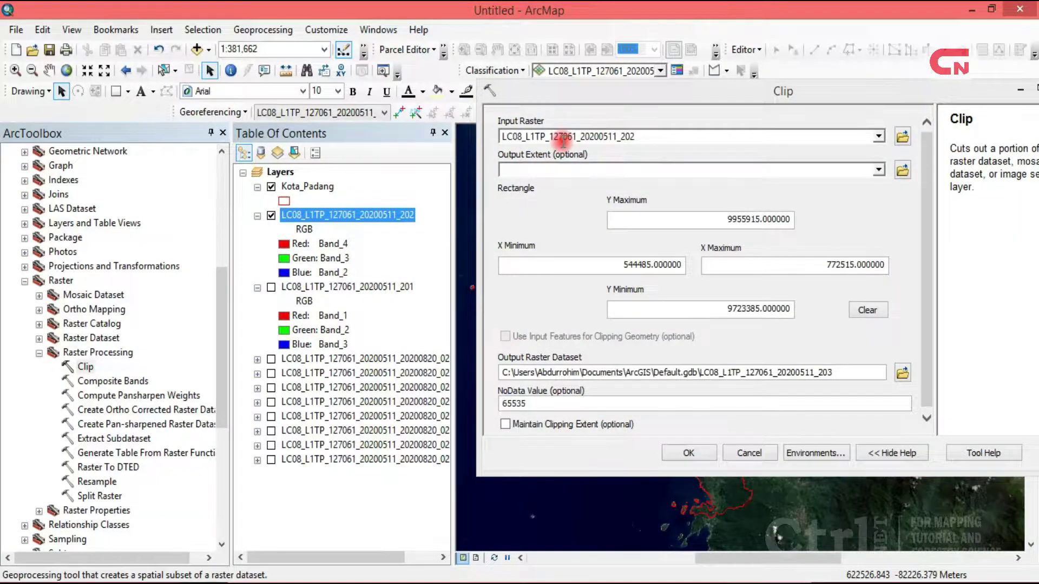
pyautogui.moveTo(320, 186); pyautogui.dragTo(601, 170)
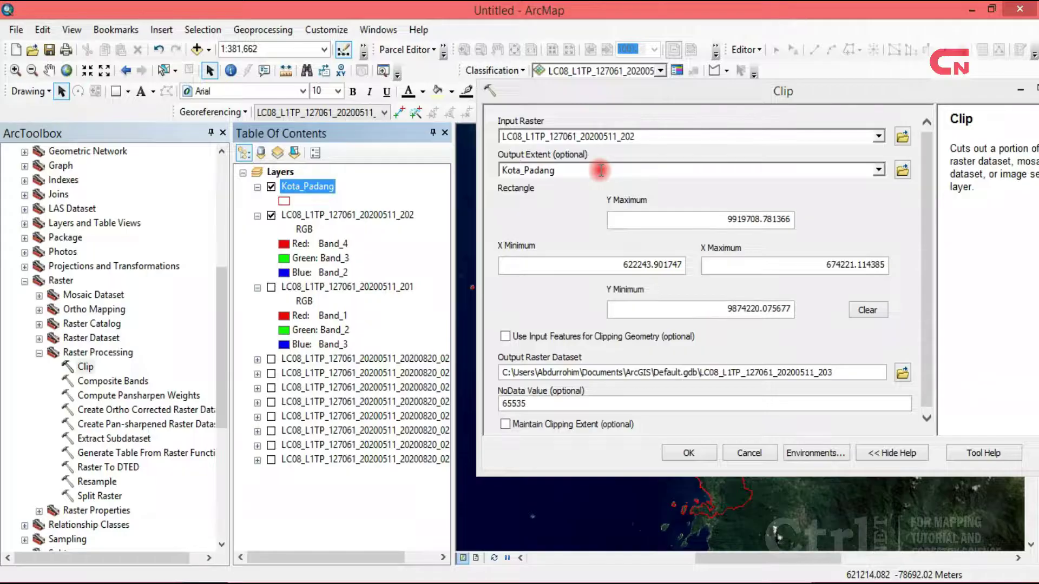
pyautogui.click(507, 337)
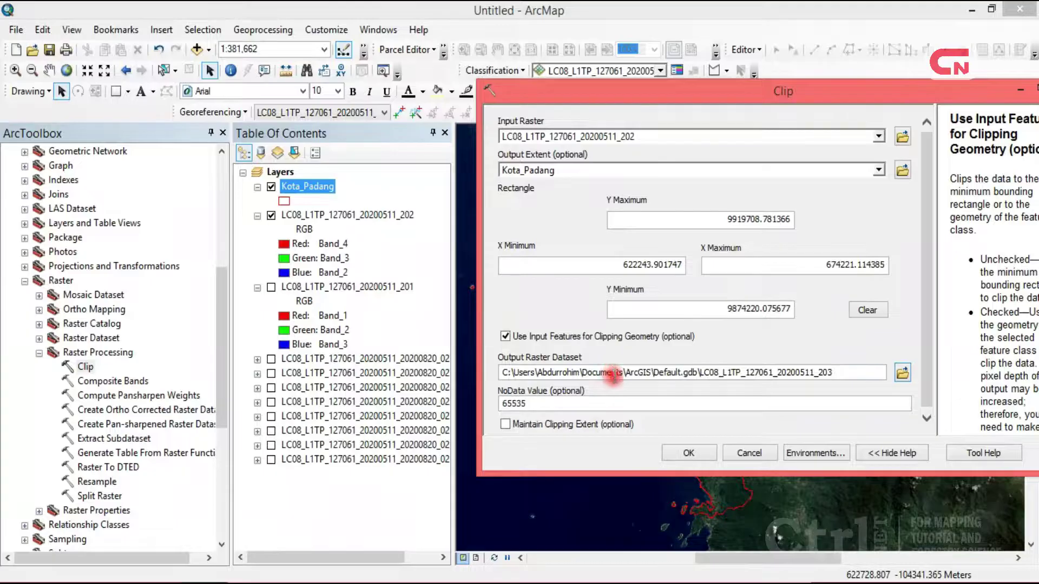
pyautogui.click(700, 459)
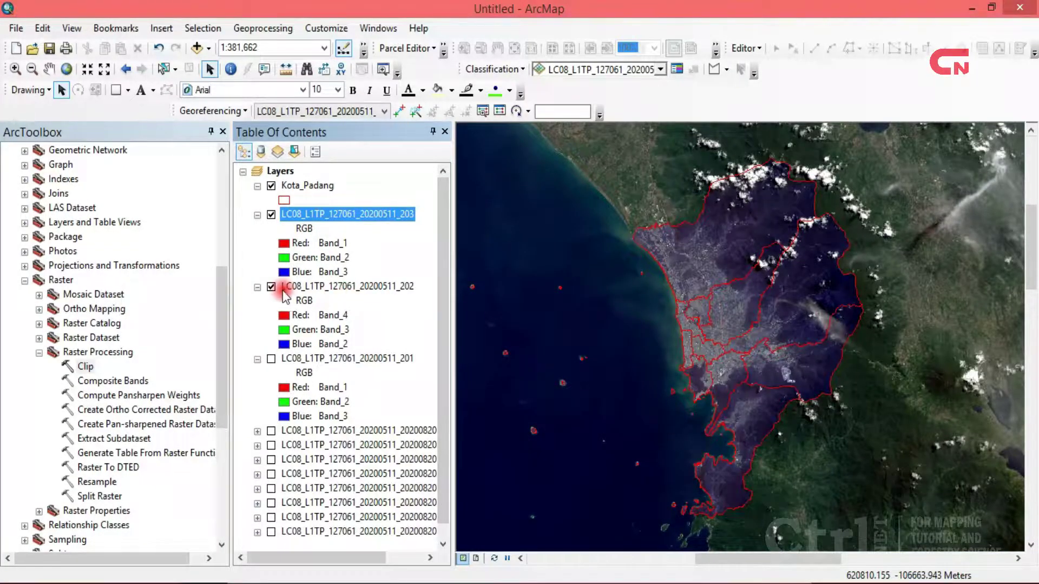
# - Turn off the layer ending in 202 and set the clipped layer's red, green and blue channels to Band_4, Band_3 and Band_2
pyautogui.click(271, 287)
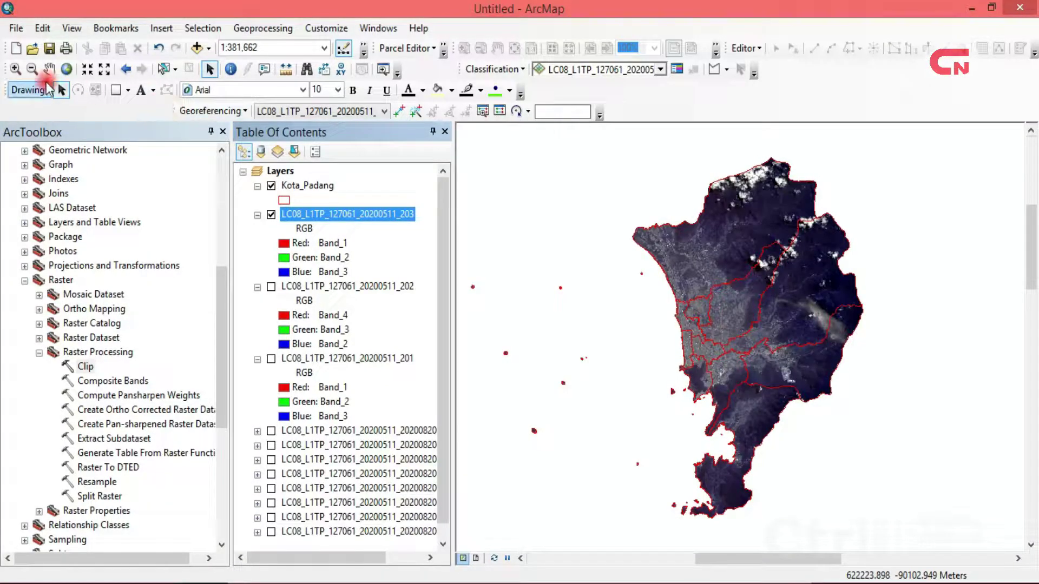
pyautogui.rightClick(333, 213)
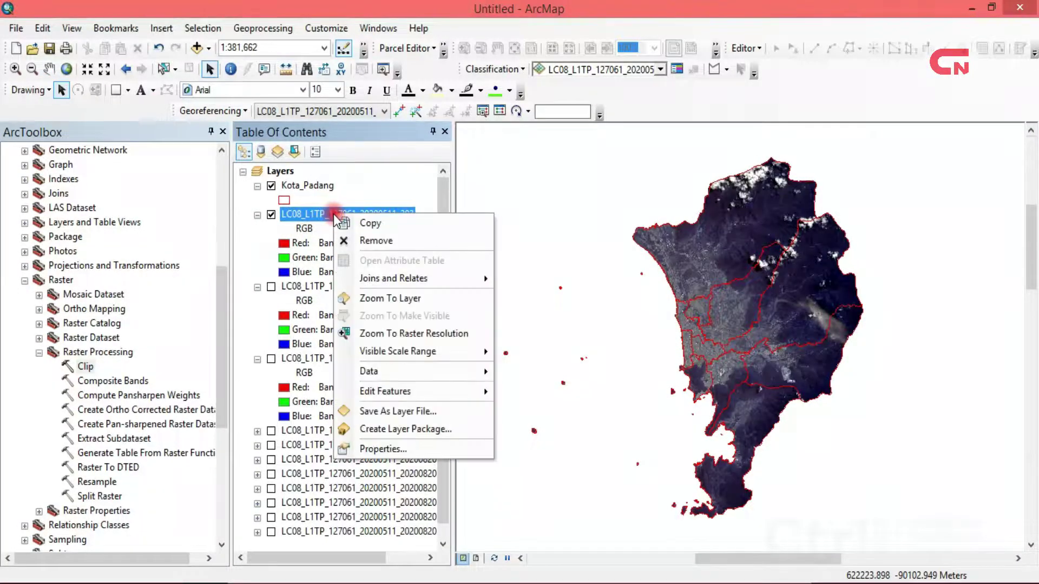
pyautogui.click(394, 450)
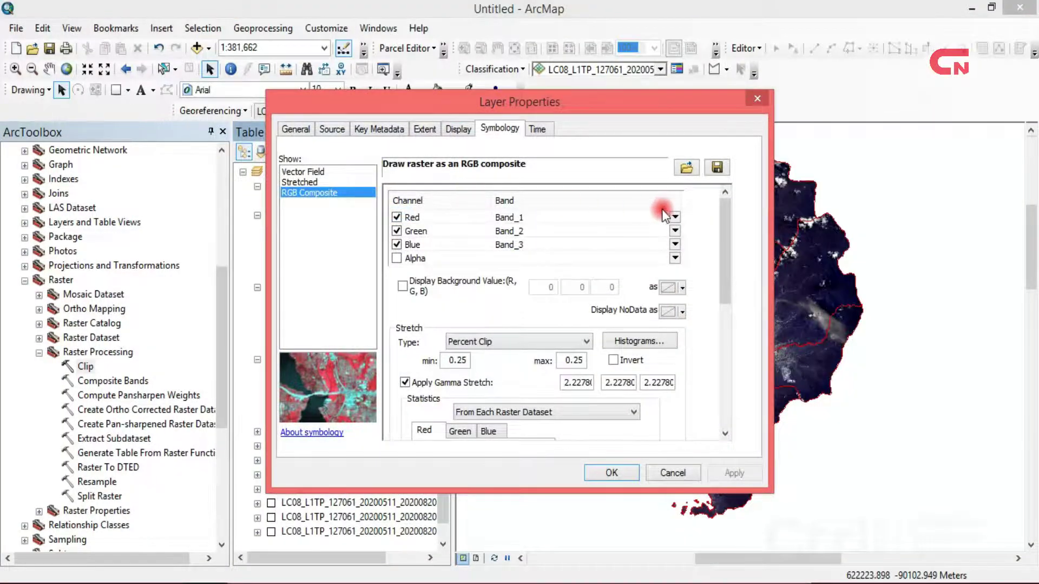
pyautogui.click(674, 216)
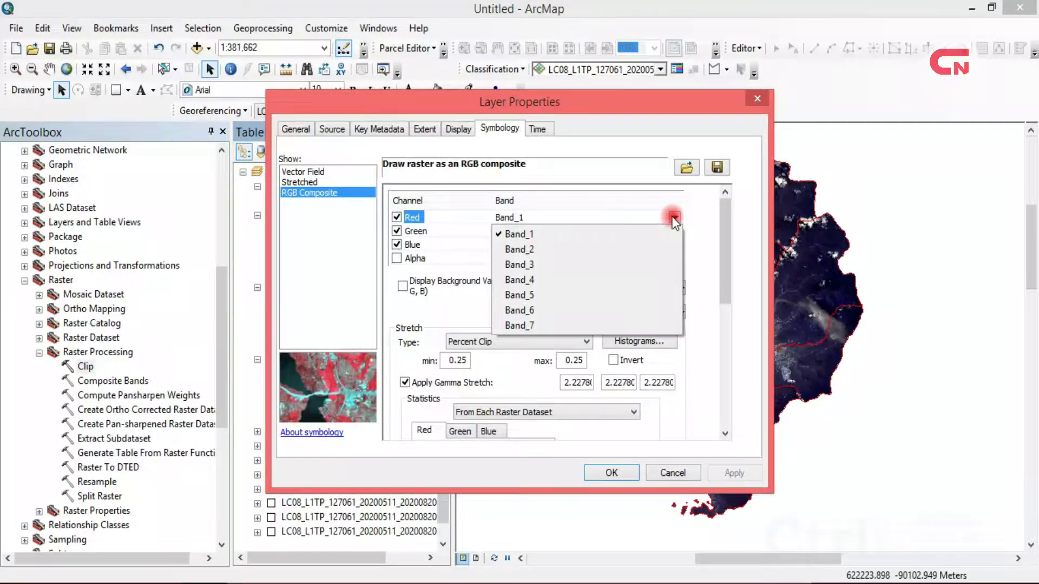
pyautogui.click(551, 277)
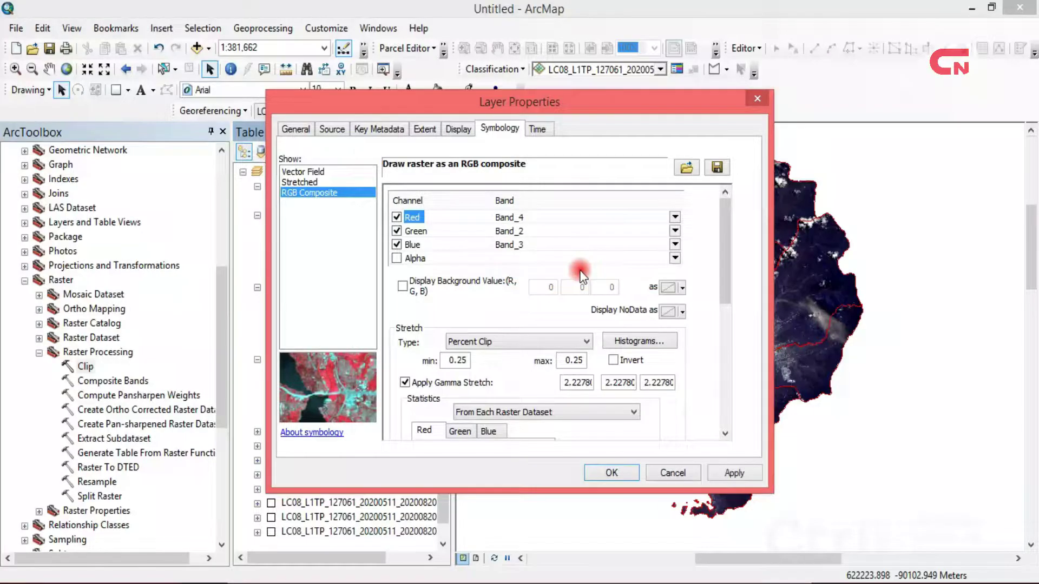
pyautogui.click(674, 231)
pyautogui.click(609, 277)
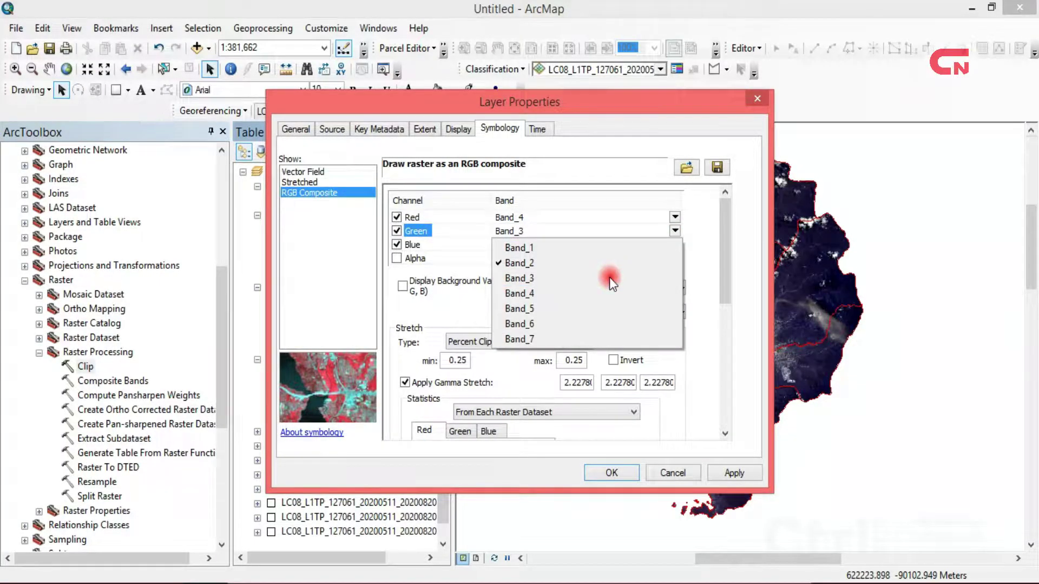
pyautogui.click(676, 246)
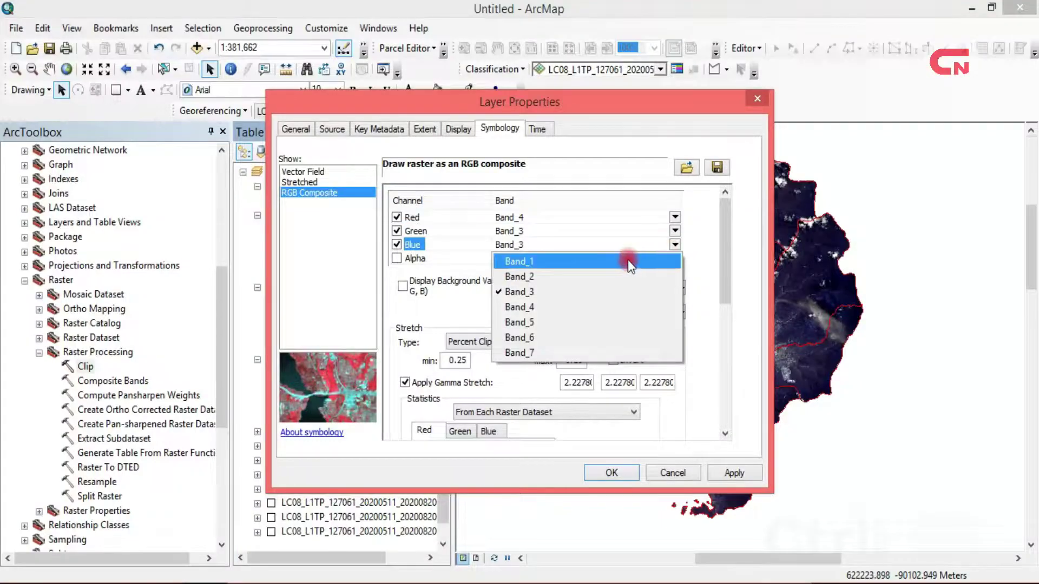
pyautogui.click(628, 277)
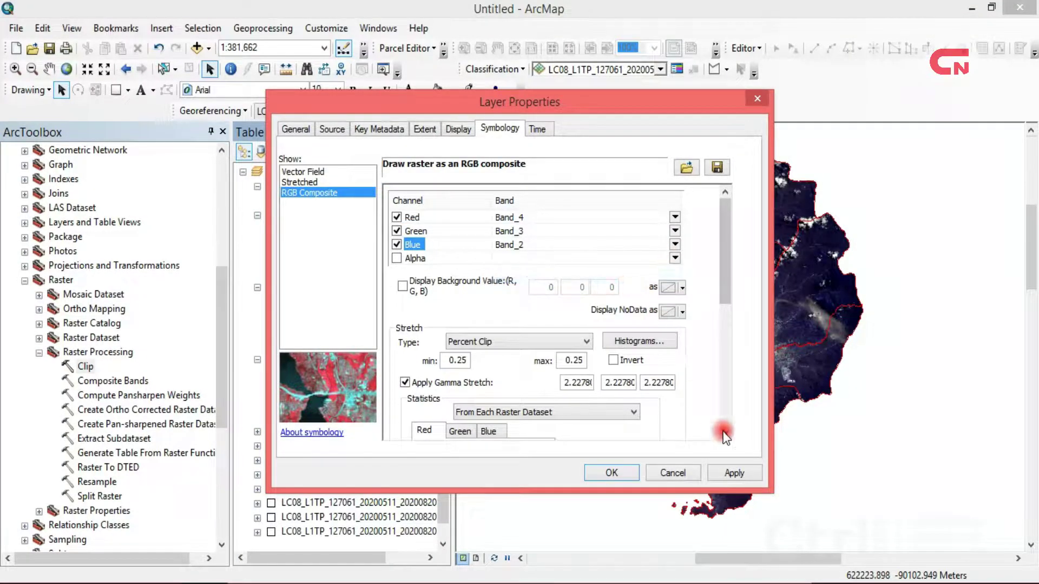
pyautogui.click(745, 478)
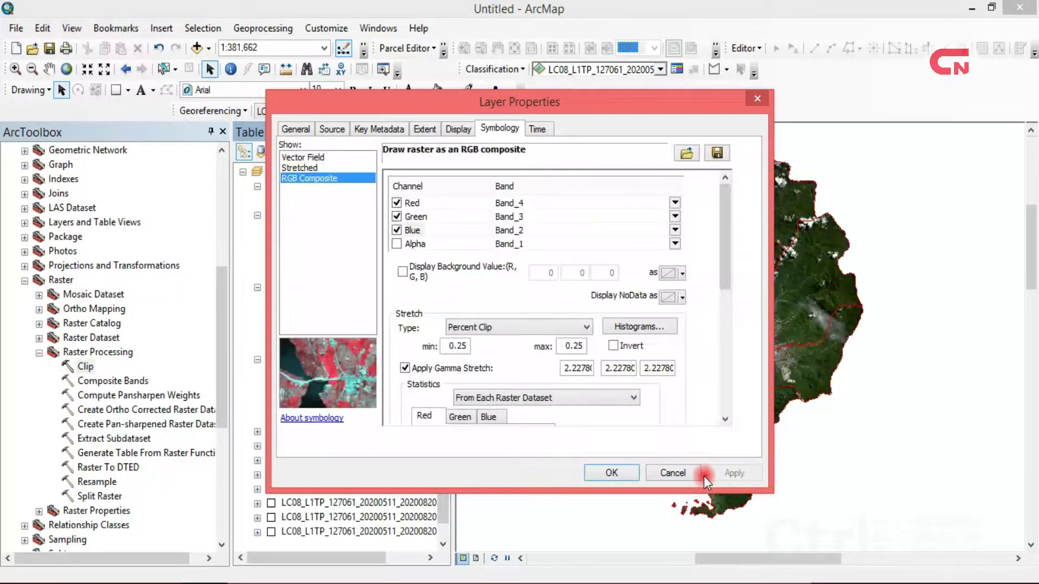
pyautogui.click(622, 473)
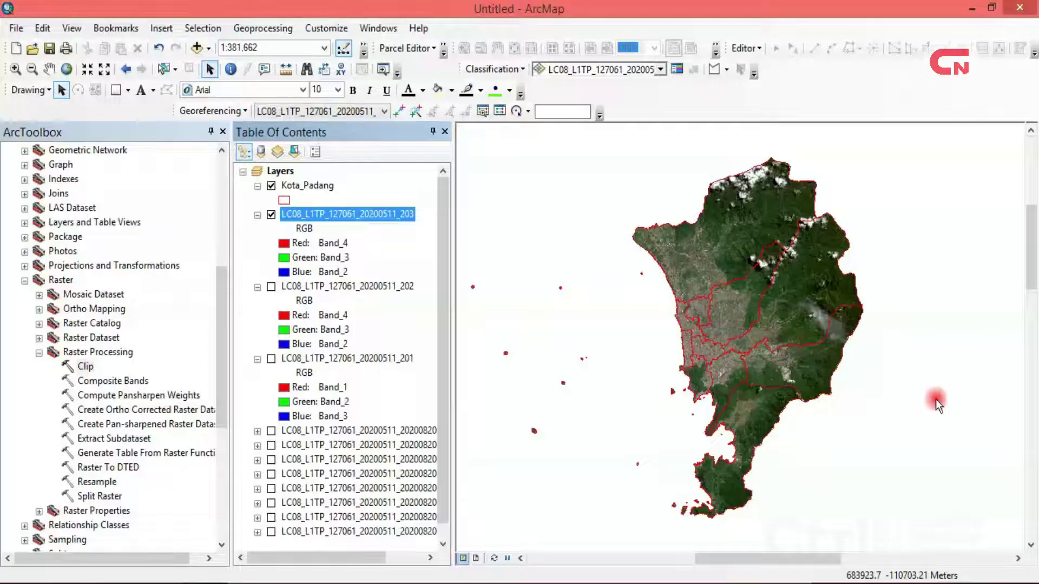
# - Create a pan-sharpened raster from the layer ending in 203, using the B8.TIF band as panchromatic image and the default channels, weights and output
pyautogui.moveTo(222, 362); pyautogui.dragTo(220, 401)
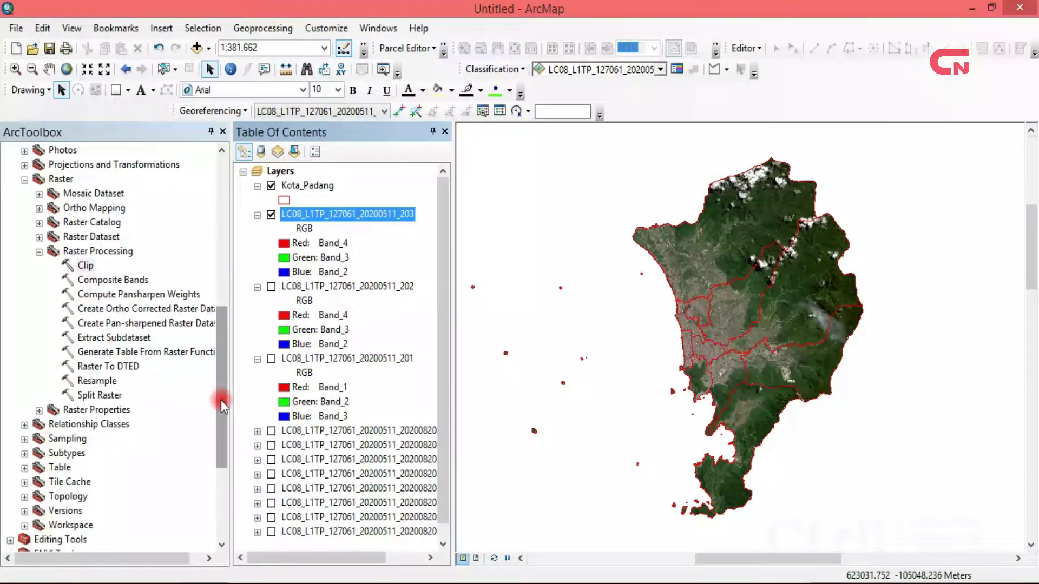
pyautogui.doubleClick(165, 329)
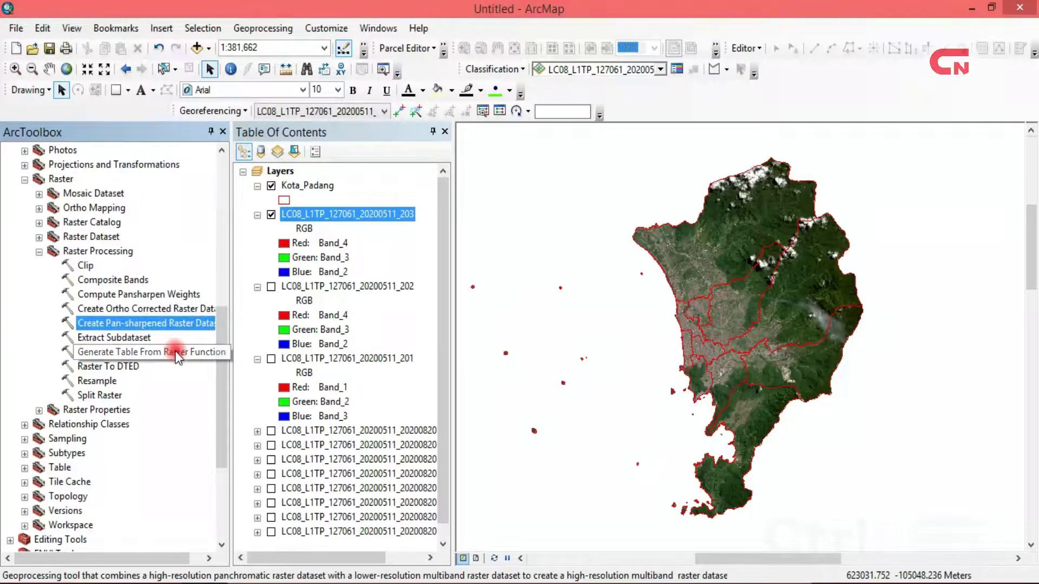
pyautogui.doubleClick(153, 326)
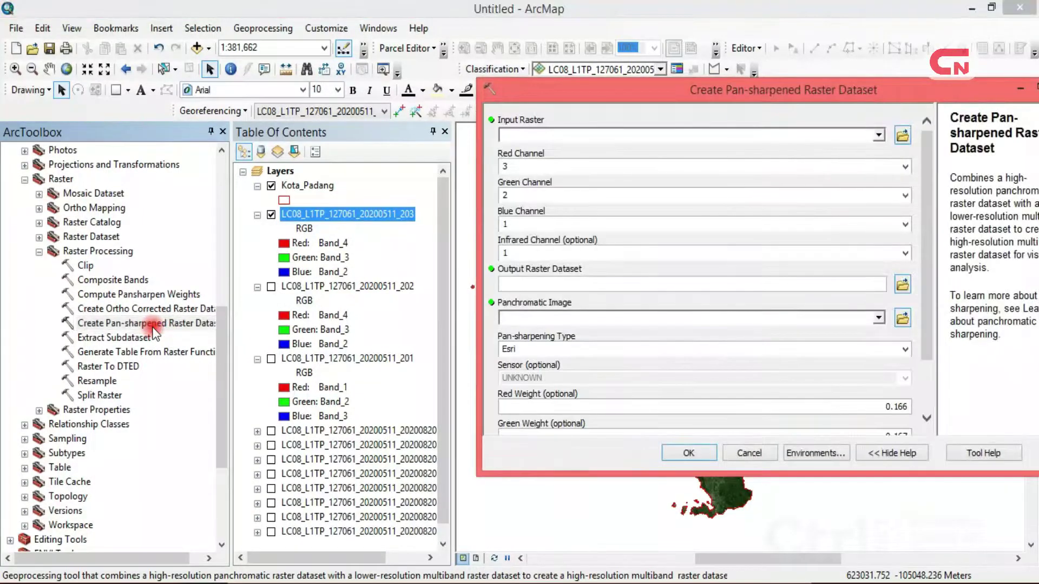
pyautogui.click(878, 135)
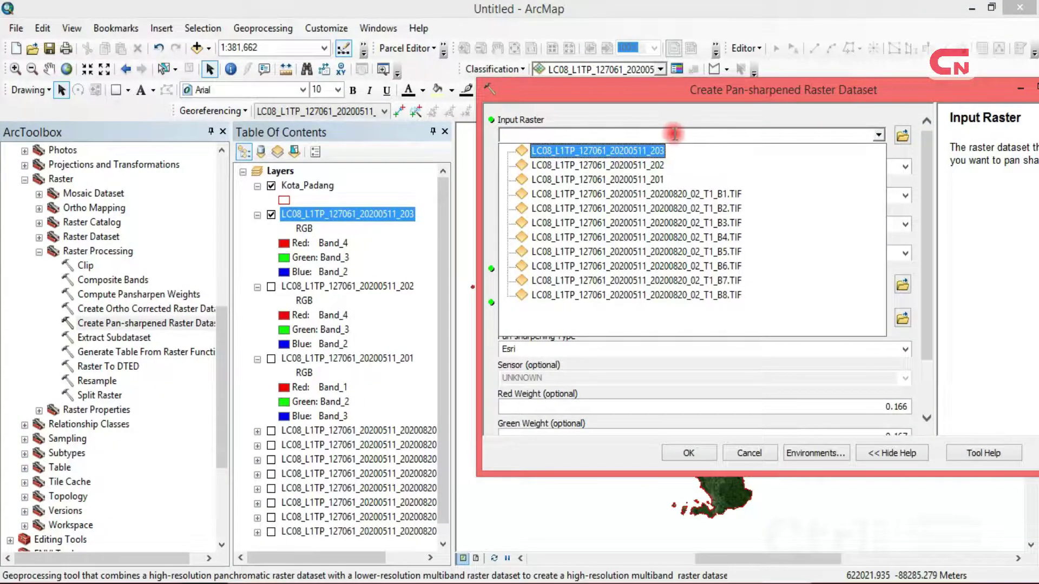
pyautogui.click(661, 150)
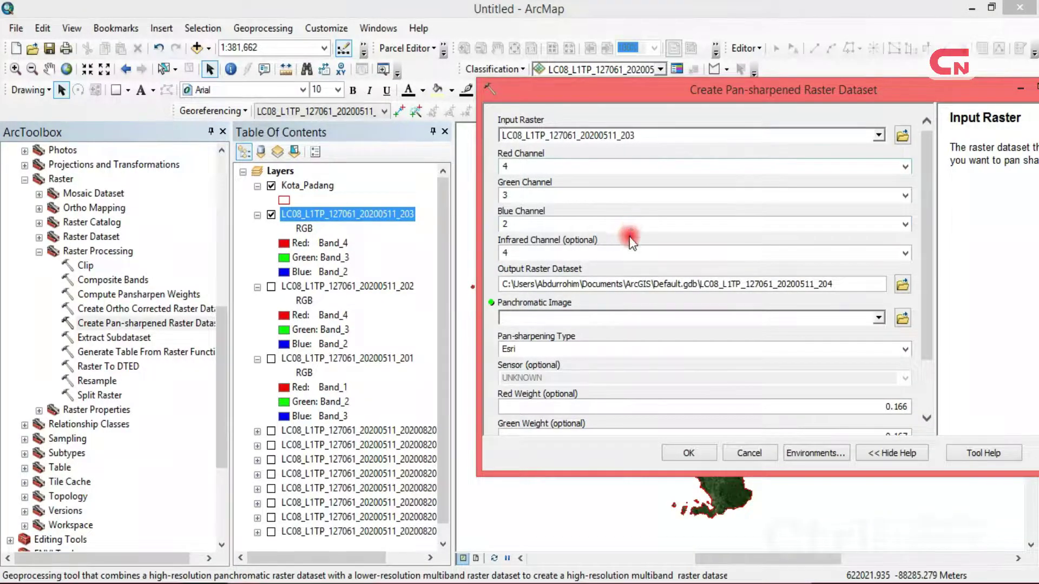
pyautogui.click(878, 325)
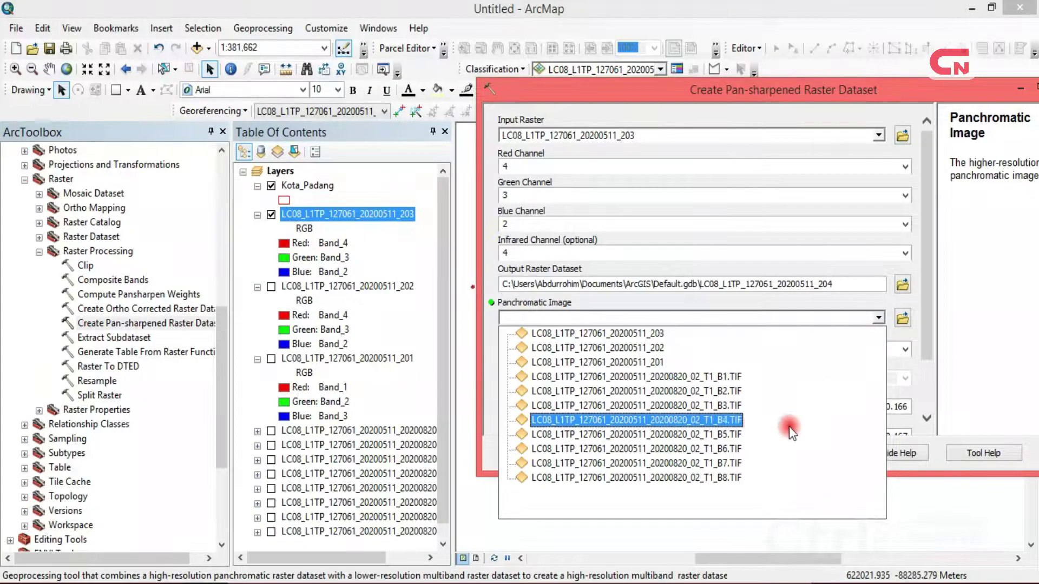
pyautogui.click(733, 478)
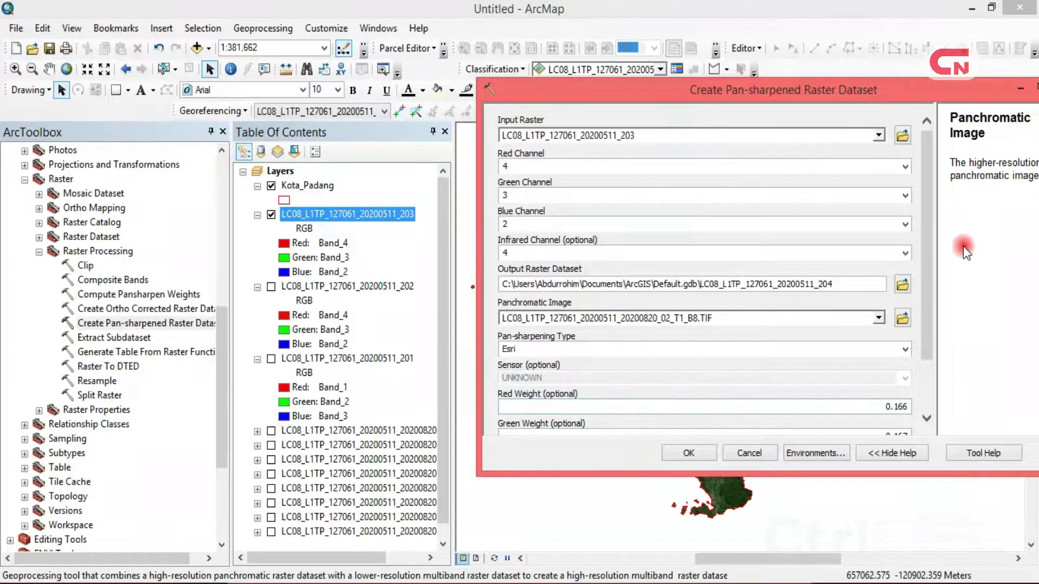
pyautogui.moveTo(930, 235); pyautogui.dragTo(930, 364)
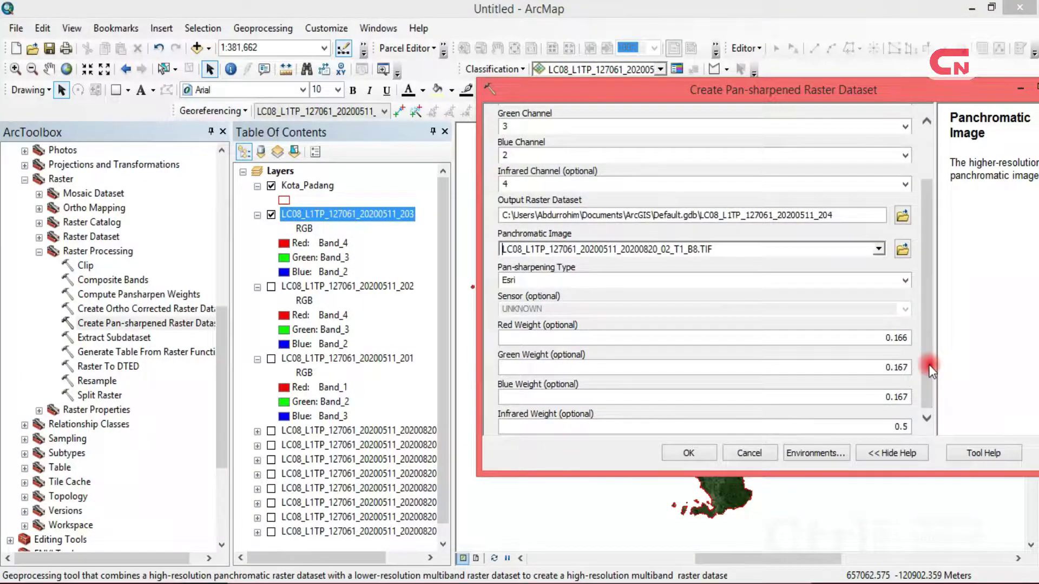
pyautogui.click(673, 449)
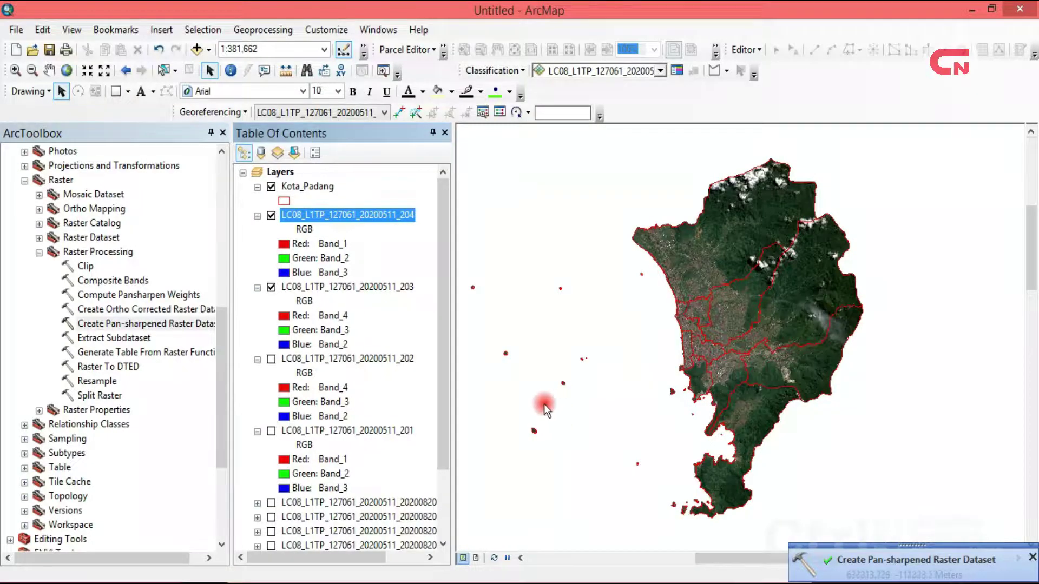
# - Compare the pan-sharpened layer with the clipped layer ending in 203 around the northern coastal settlements, and turn off the 203 layer
pyautogui.click(13, 73)
pyautogui.moveTo(634, 219); pyautogui.dragTo(771, 343)
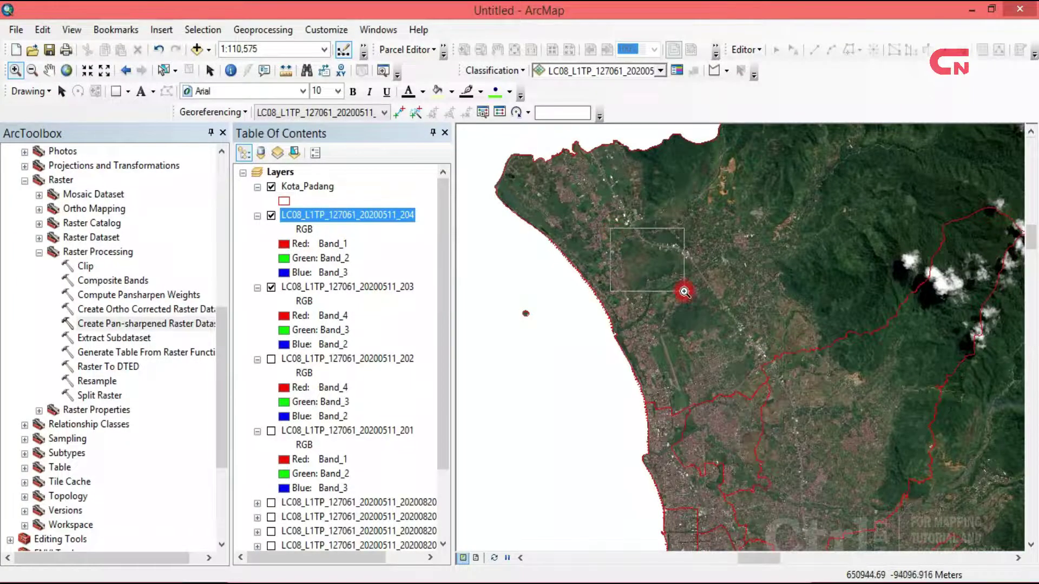
pyautogui.click(658, 269)
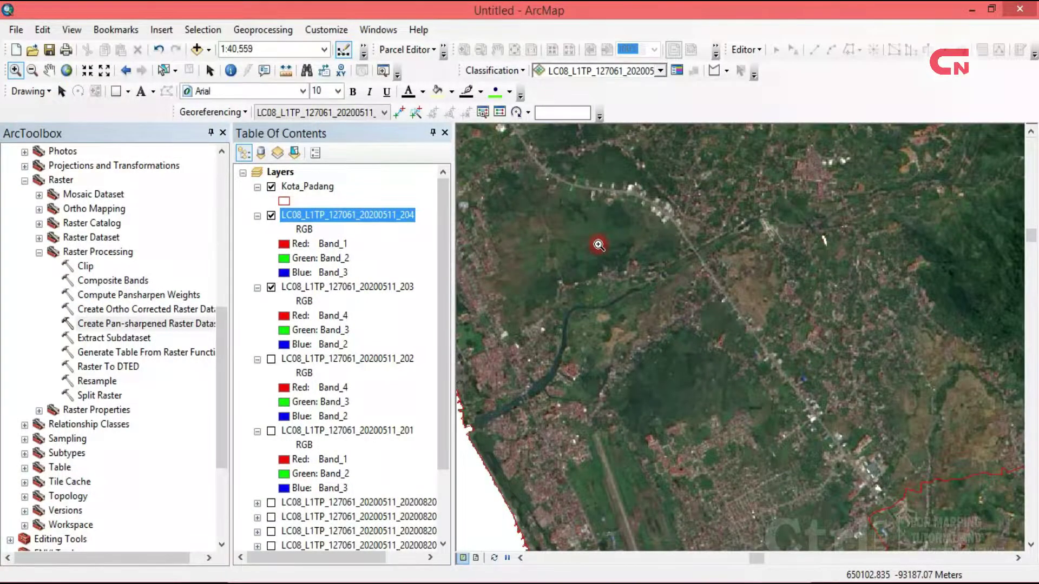
pyautogui.click(271, 215)
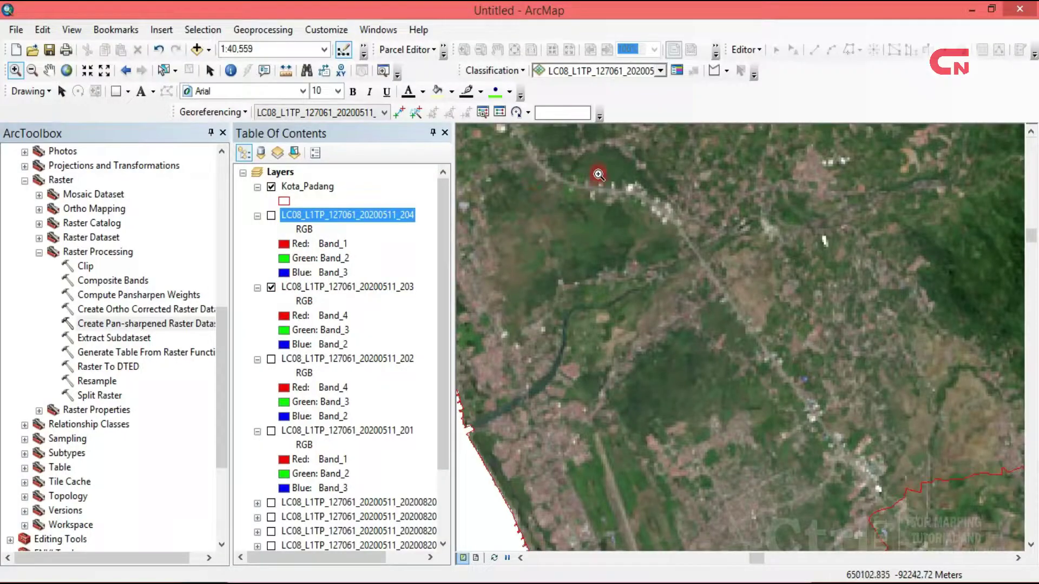
pyautogui.click(271, 215)
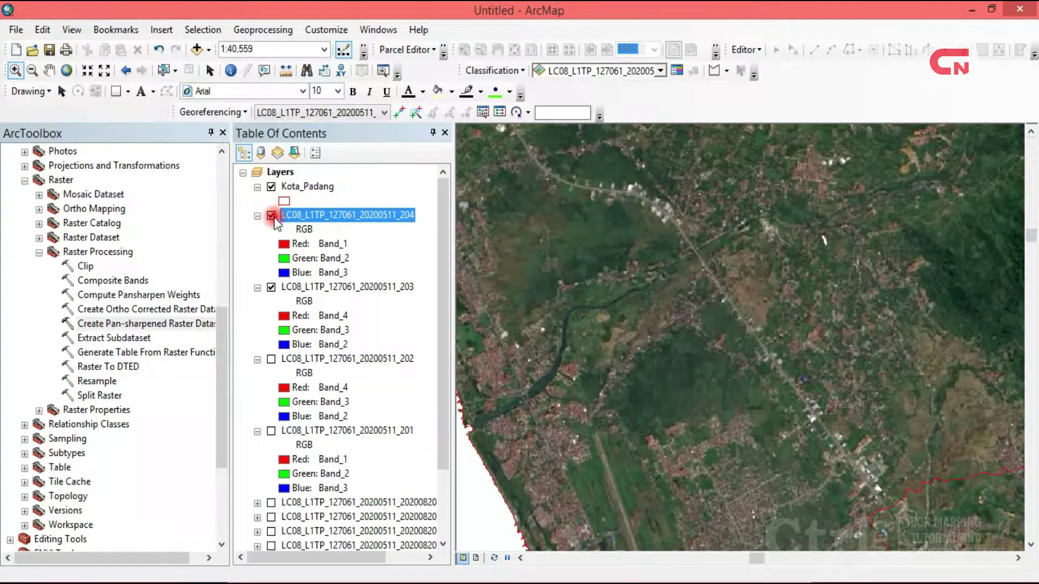
pyautogui.click(271, 287)
# - Start saving the map document and browse to the tuplah folder inside PROJEK as its location
pyautogui.click(15, 31)
pyautogui.click(11, 28)
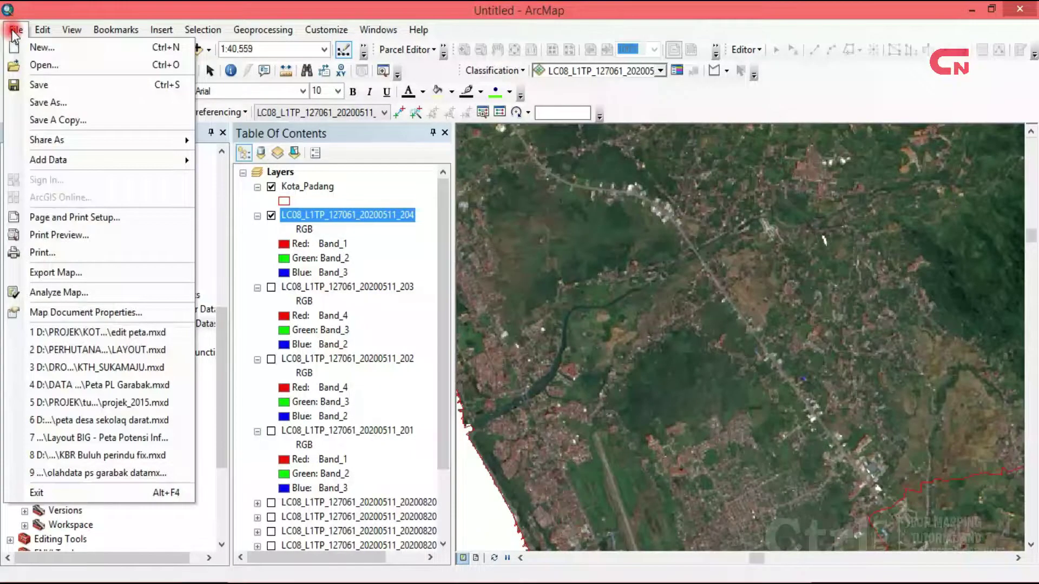
pyautogui.click(44, 89)
pyautogui.click(515, 298)
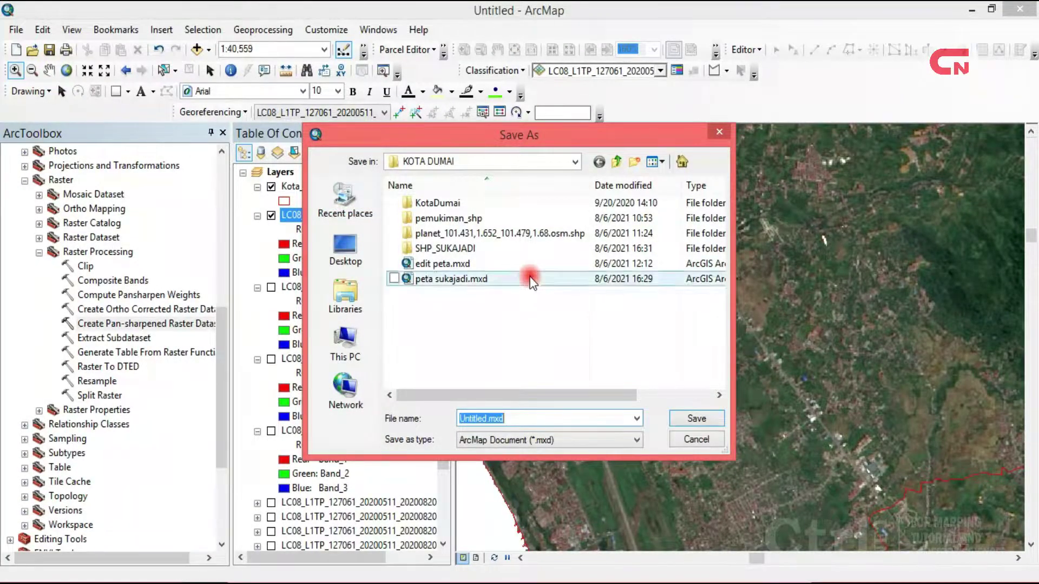
pyautogui.click(615, 162)
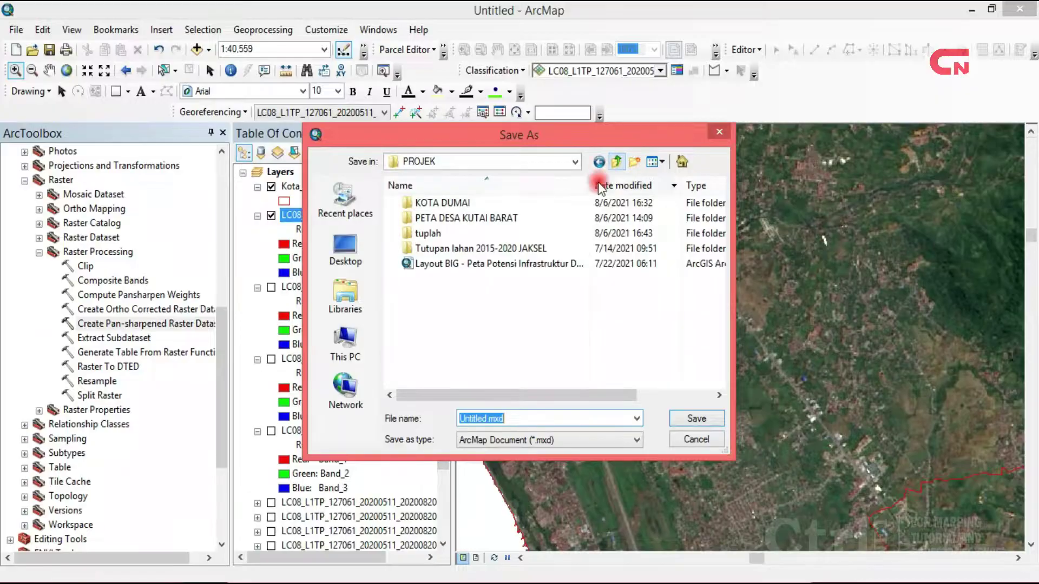
pyautogui.click(453, 235)
pyautogui.doubleClick(453, 236)
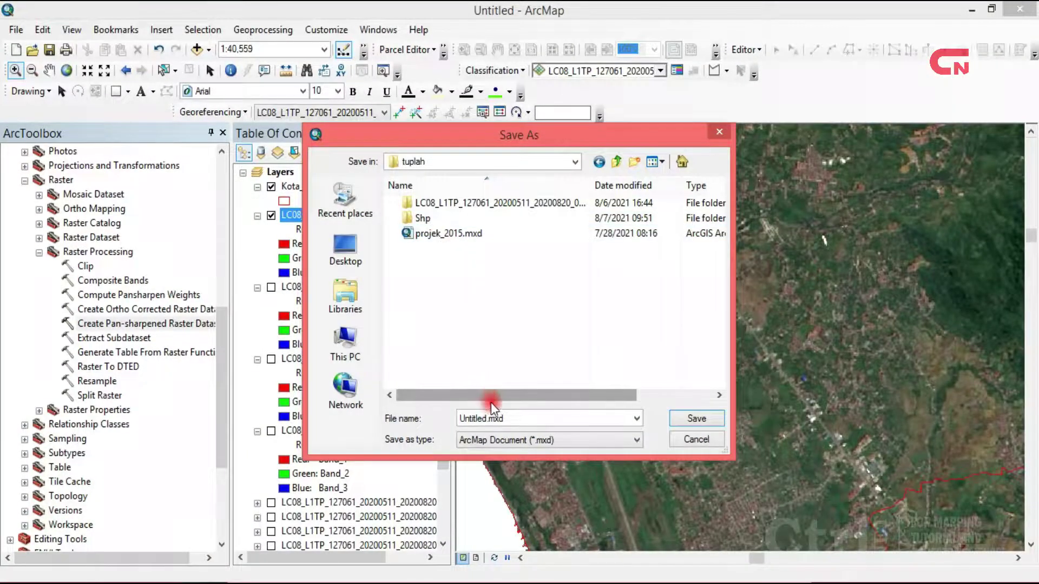
# - Name the map document 2020_padang.mxd and save it
pyautogui.doubleClick(485, 417)
pyautogui.click(486, 418)
pyautogui.press('BackSpace')
pyautogui.press('BackSpace')
pyautogui.press('BackSpace')
pyautogui.press('BackSpace')
pyautogui.press('BackSpace')
pyautogui.press('BackSpace')
pyautogui.press('BackSpace')
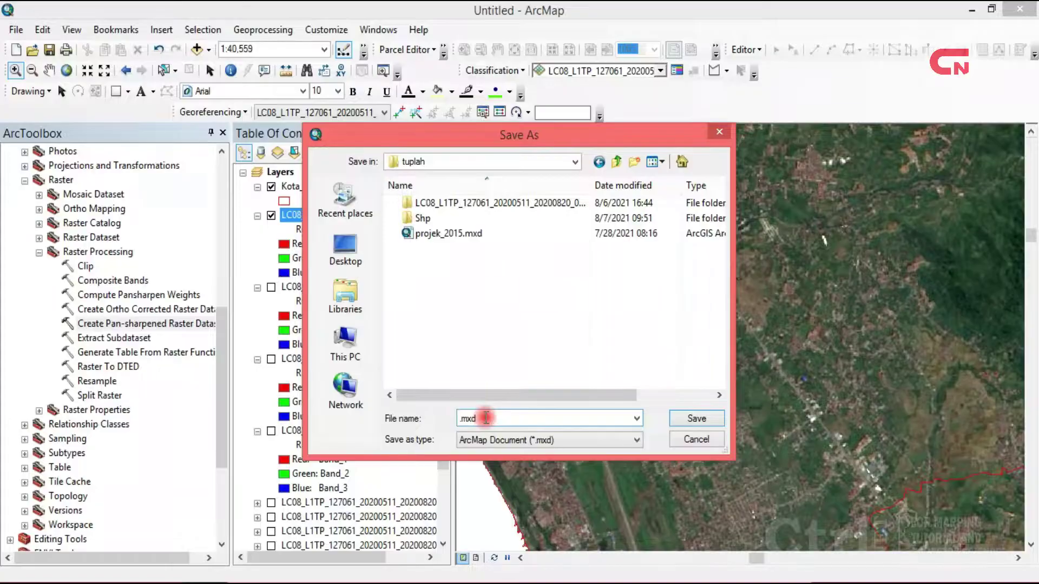
pyautogui.write('2020_padan')
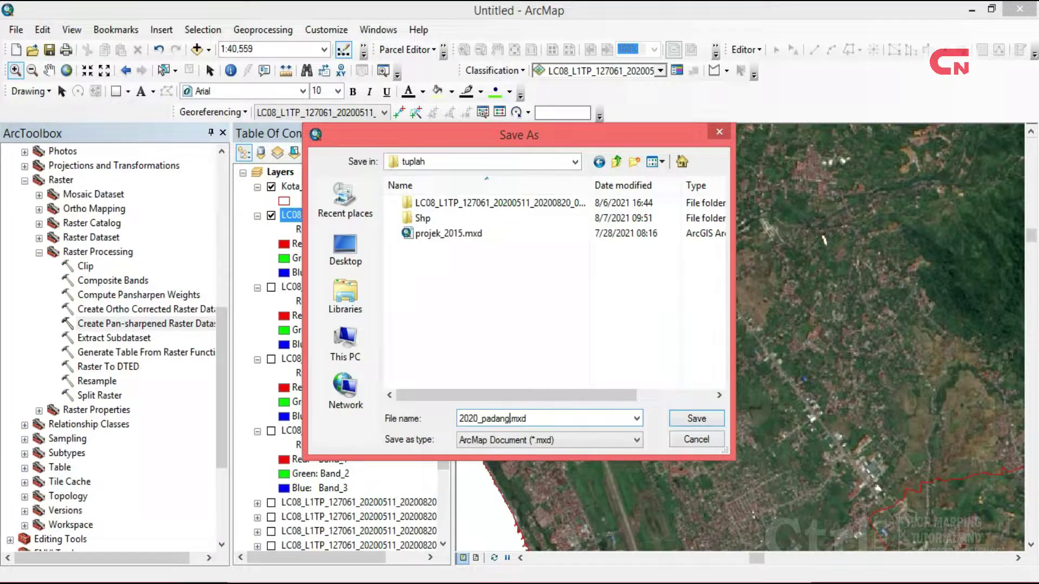
pyautogui.write('g')
pyautogui.click(701, 423)
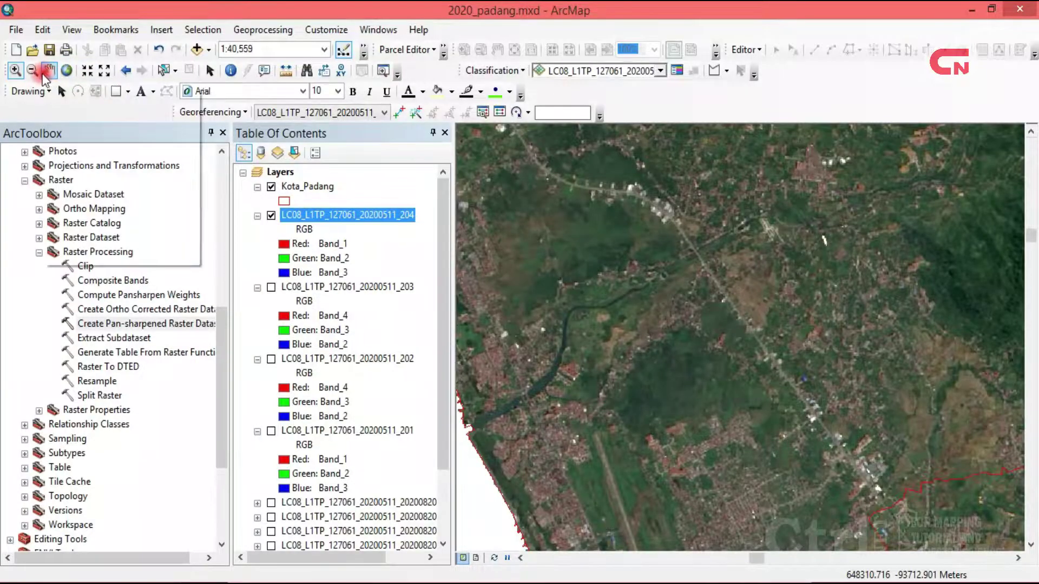
# - View the overall extent of the pan-sharpened Kota_Padang raster
pyautogui.click(32, 71)
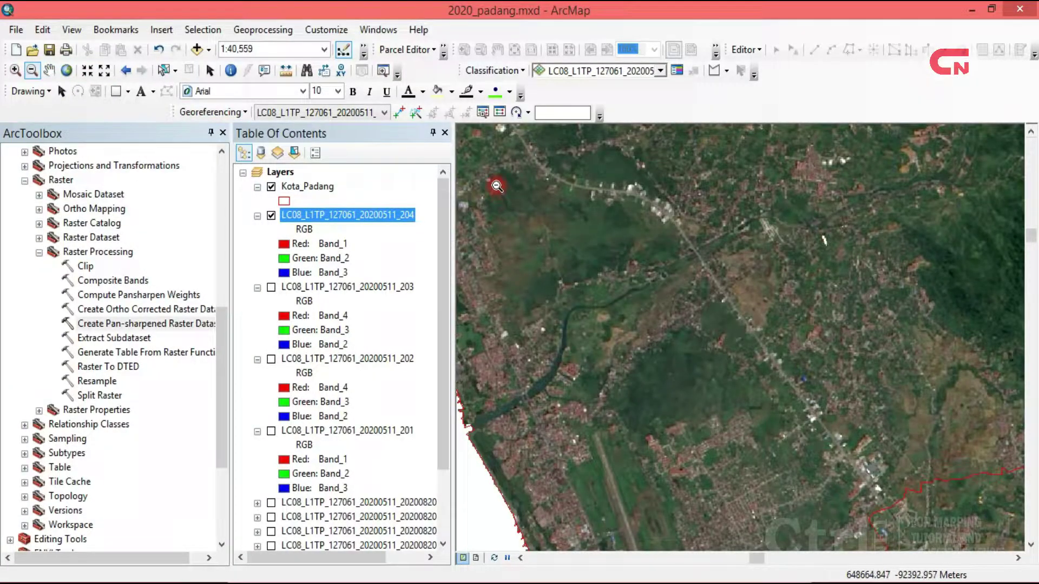
pyautogui.moveTo(496, 186); pyautogui.dragTo(812, 417)
pyautogui.moveTo(514, 181); pyautogui.dragTo(735, 357)
pyautogui.moveTo(549, 176); pyautogui.dragTo(725, 338)
pyautogui.moveTo(636, 251); pyautogui.dragTo(735, 336)
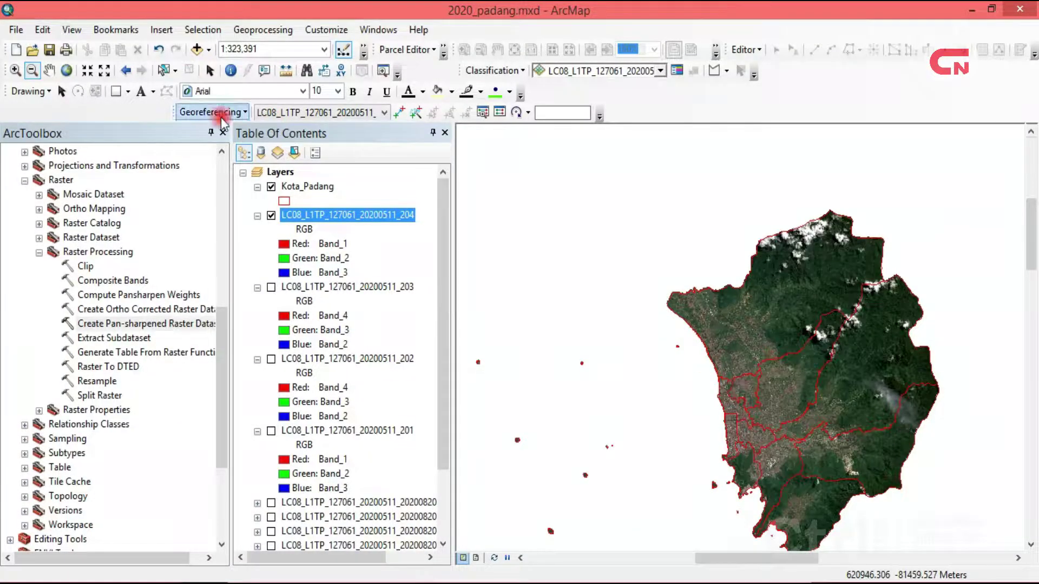
pyautogui.click(50, 71)
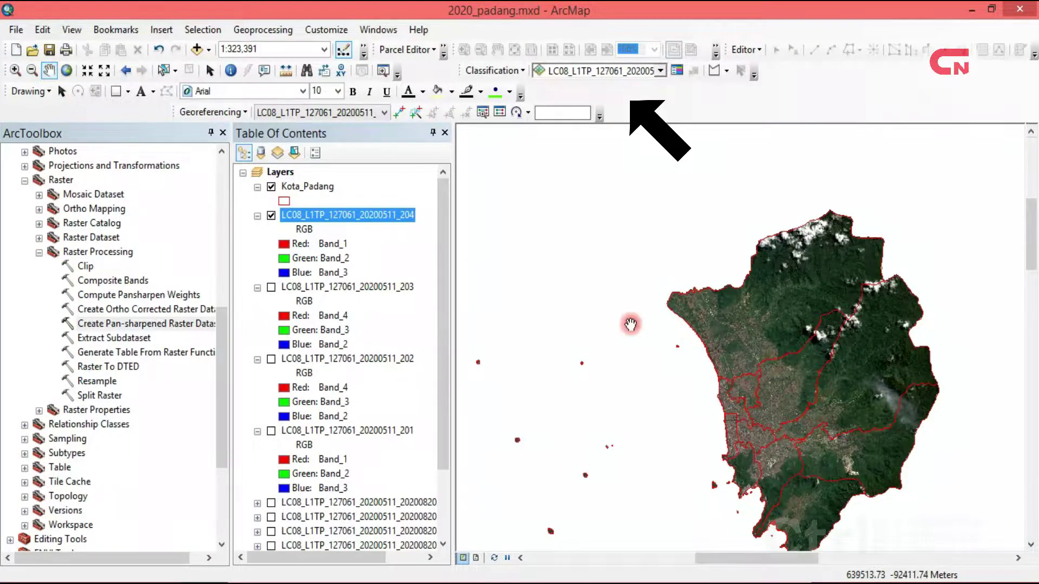
pyautogui.moveTo(686, 413); pyautogui.dragTo(666, 354)
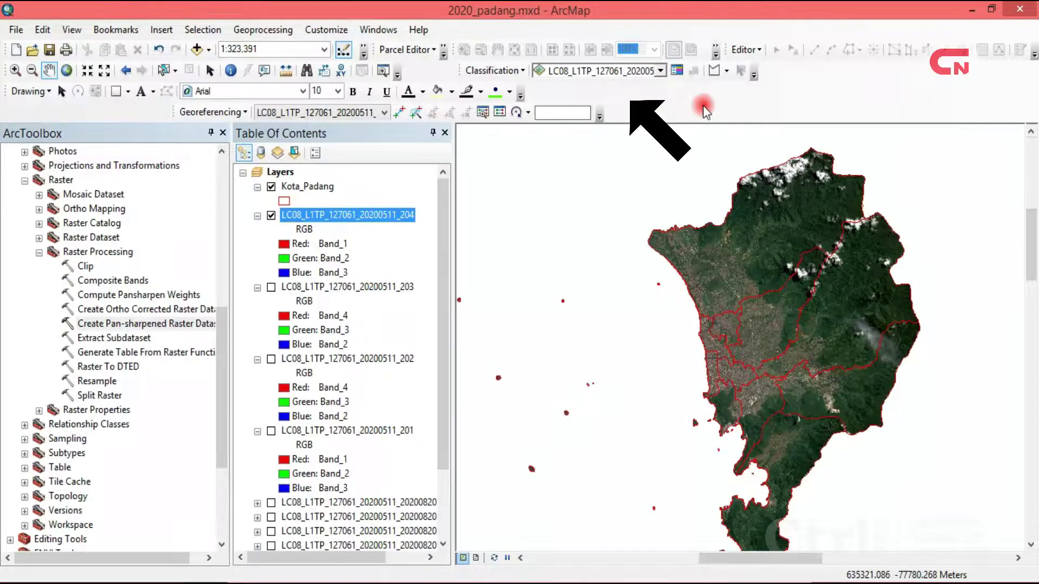
# - Check in the list of available toolbars whether Image Classification is enabled
pyautogui.rightClick(703, 106)
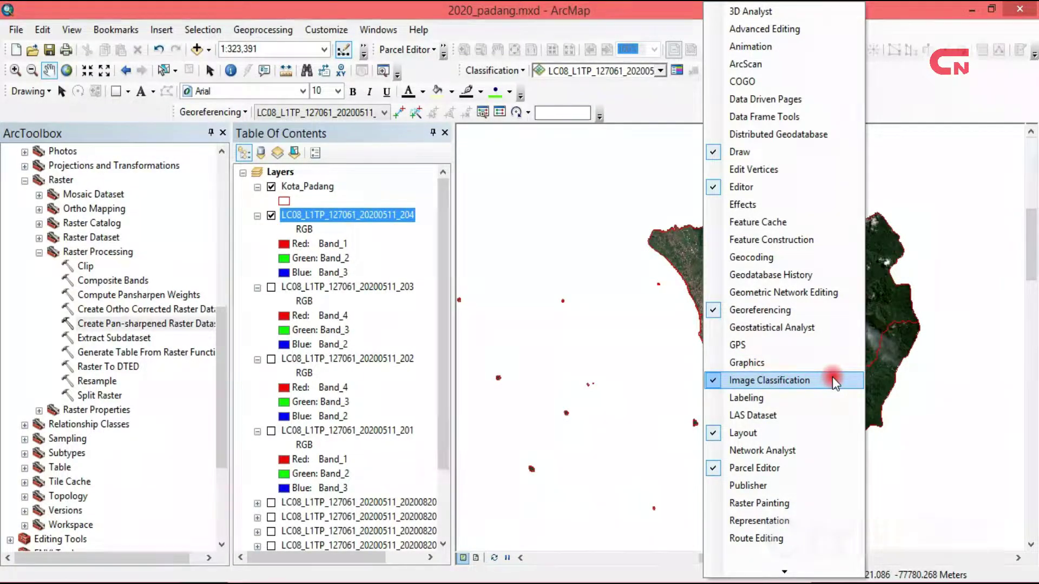
pyautogui.click(902, 102)
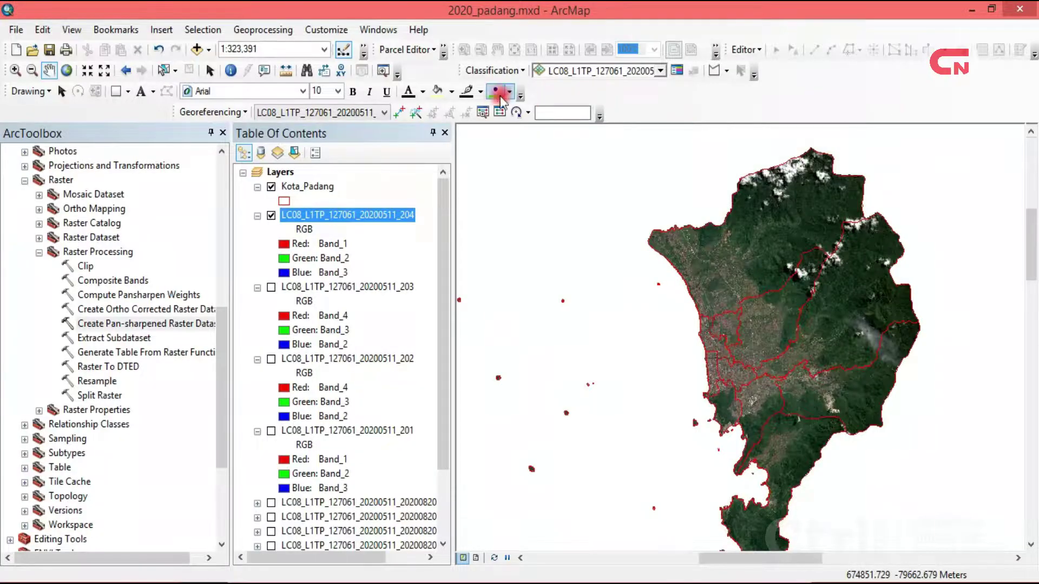
pyautogui.click(379, 30)
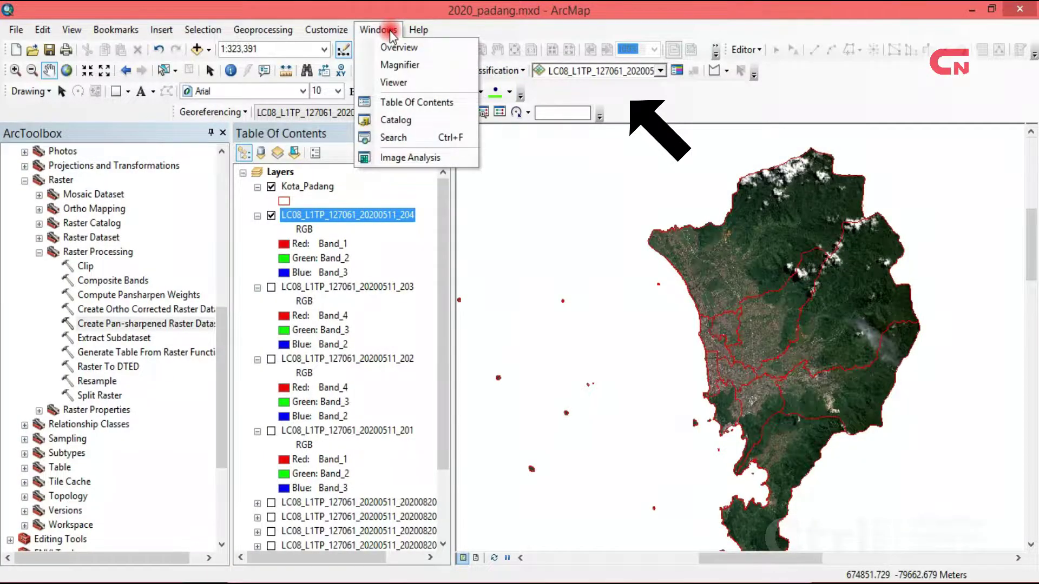
pyautogui.moveTo(327, 30)
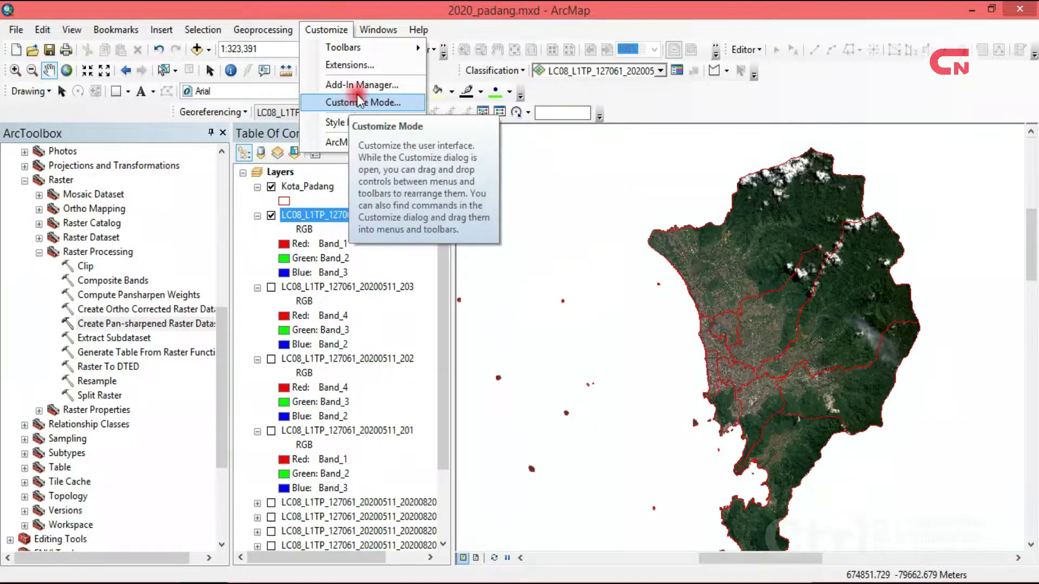
pyautogui.moveTo(410, 53)
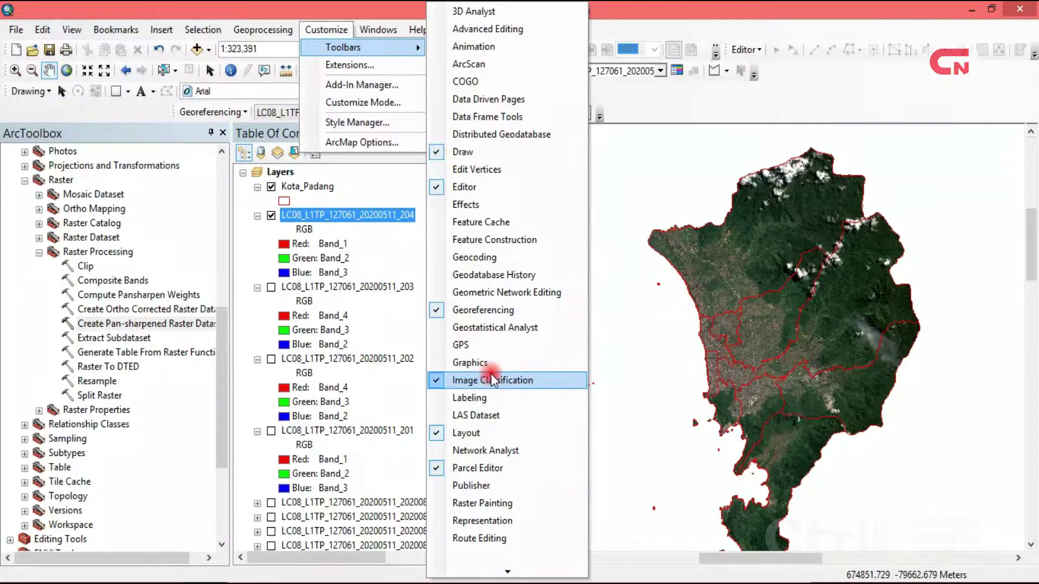
pyautogui.click(822, 103)
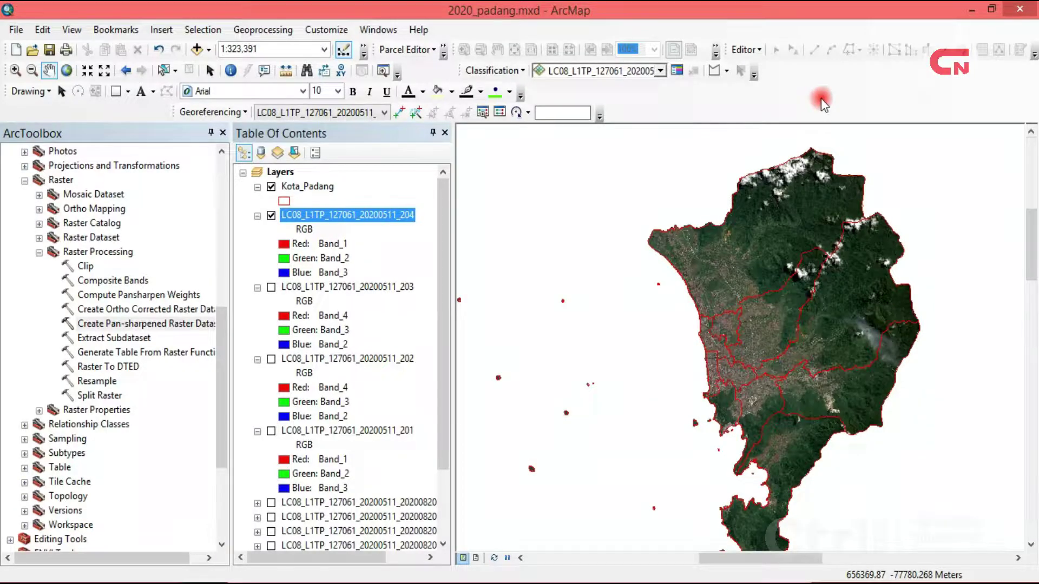
# - Run an Iso Cluster Unsupervised Classification on the LC08_L1TP_127061_20200511_204 raster with 7 classes
pyautogui.click(660, 77)
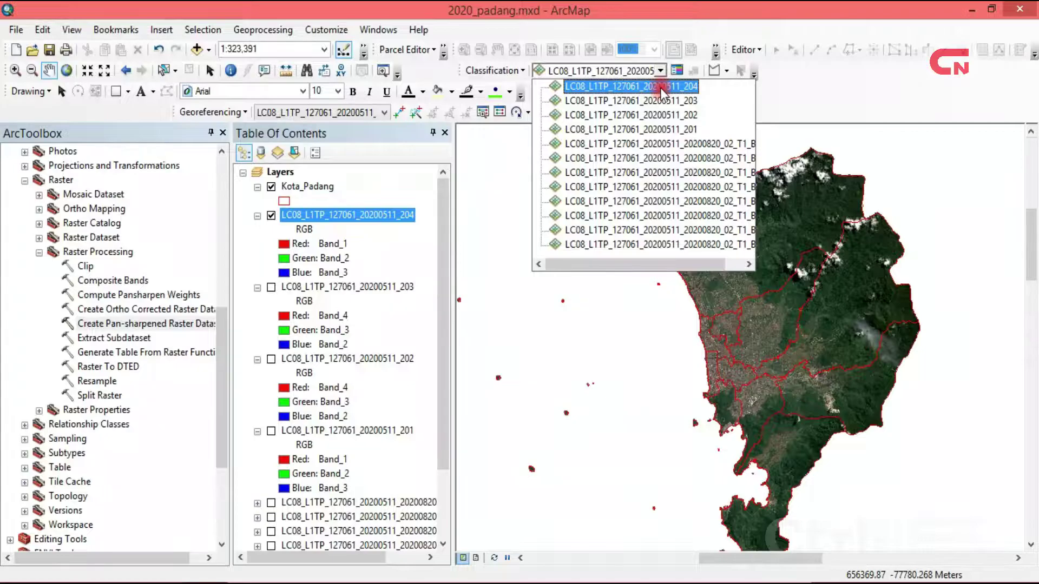
pyautogui.click(697, 92)
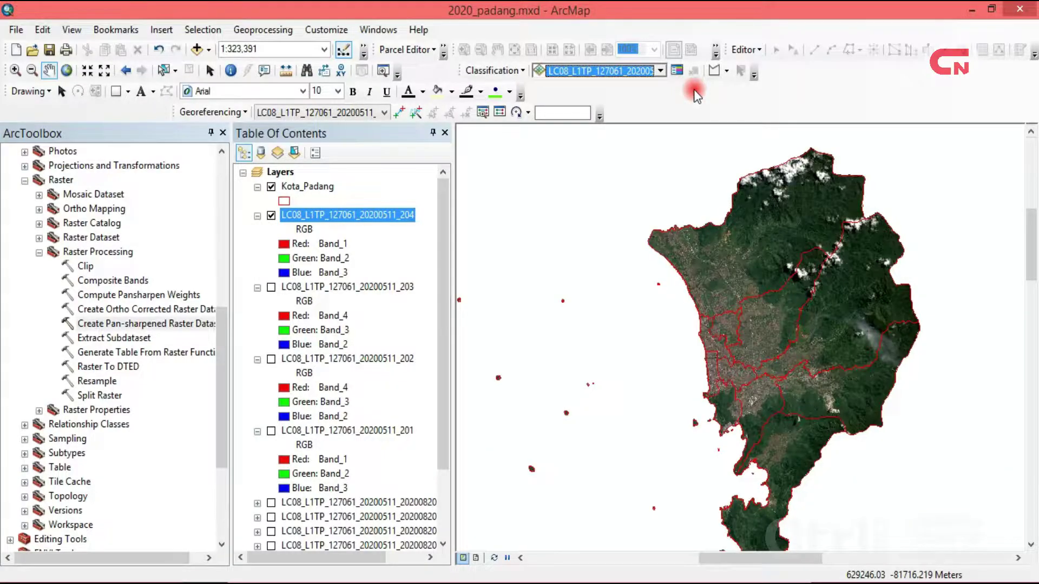
pyautogui.click(521, 72)
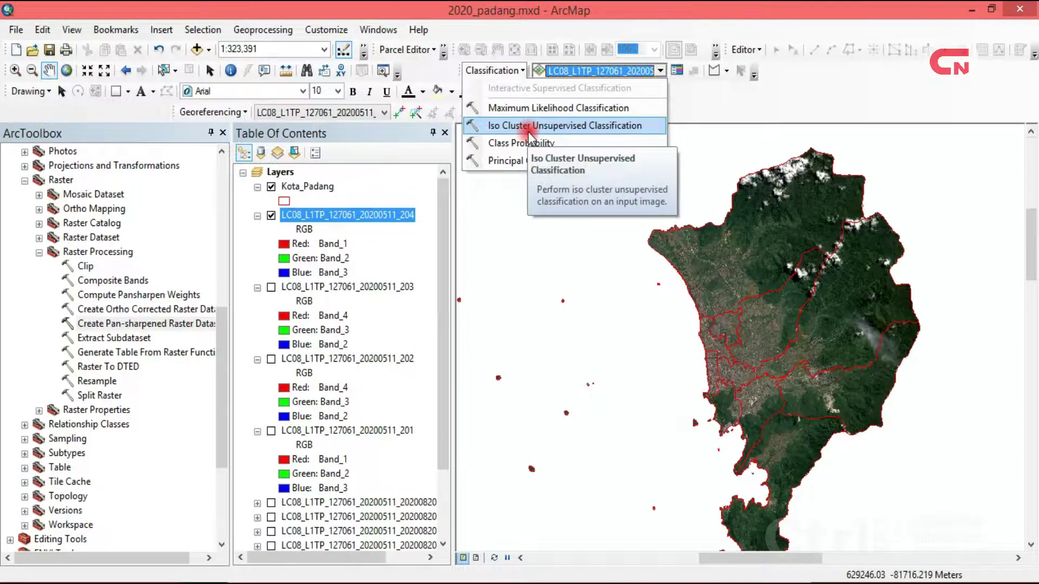
pyautogui.click(620, 129)
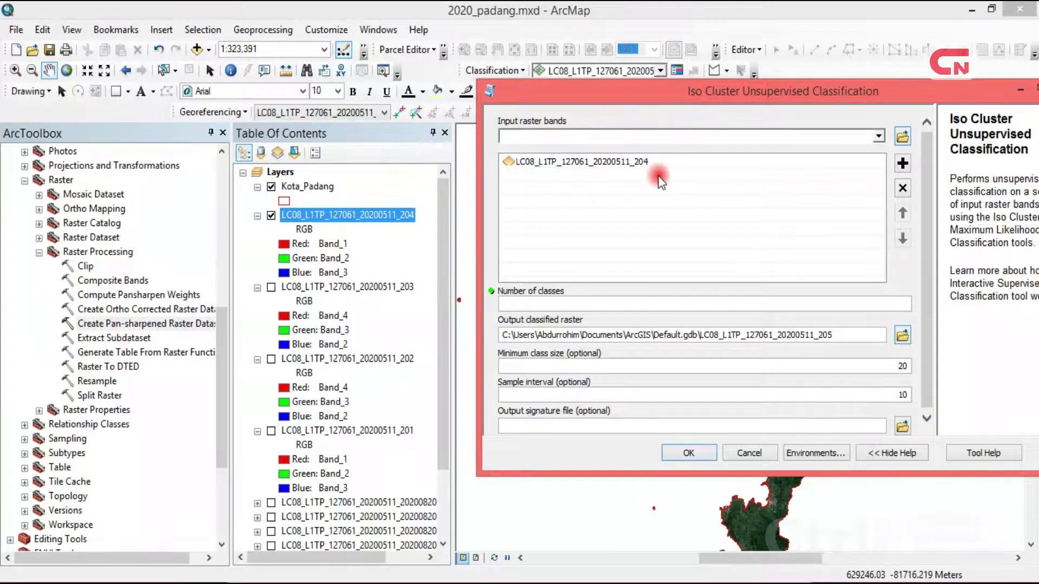
pyautogui.click(821, 307)
pyautogui.moveTo(790, 96); pyautogui.dragTo(368, 138)
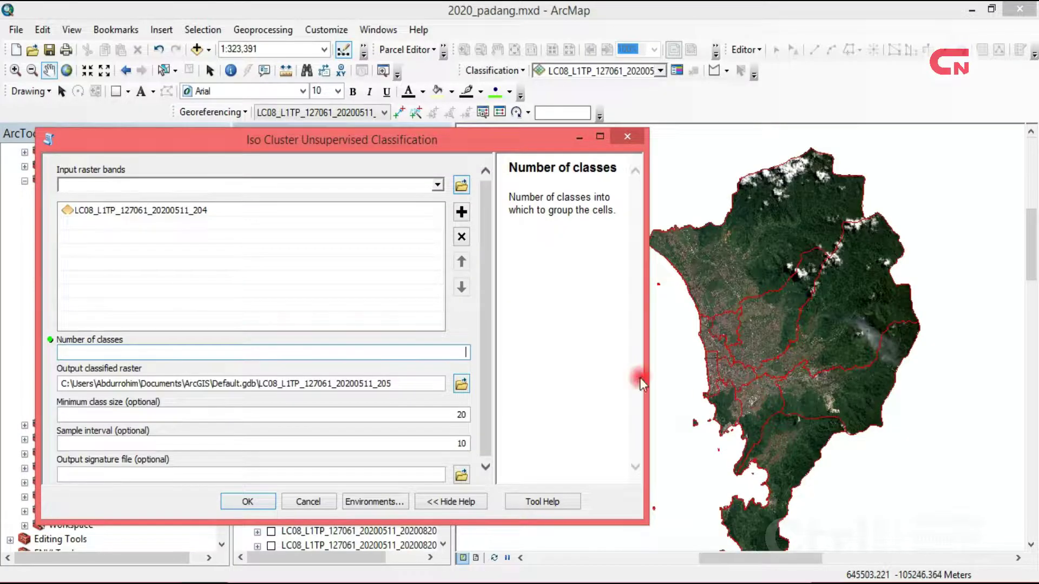
pyautogui.click(343, 353)
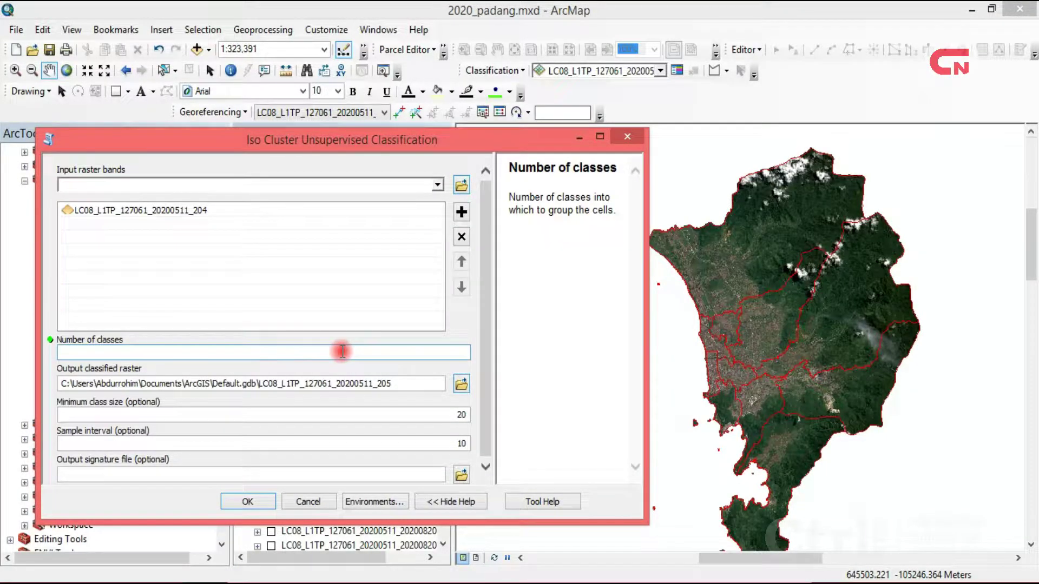
pyautogui.write('7')
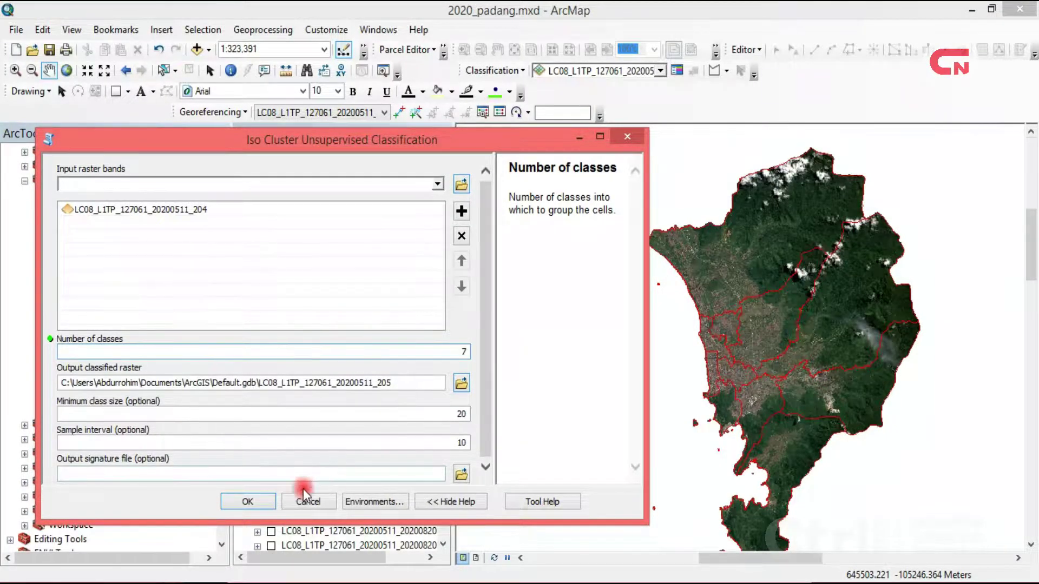
pyautogui.click(260, 496)
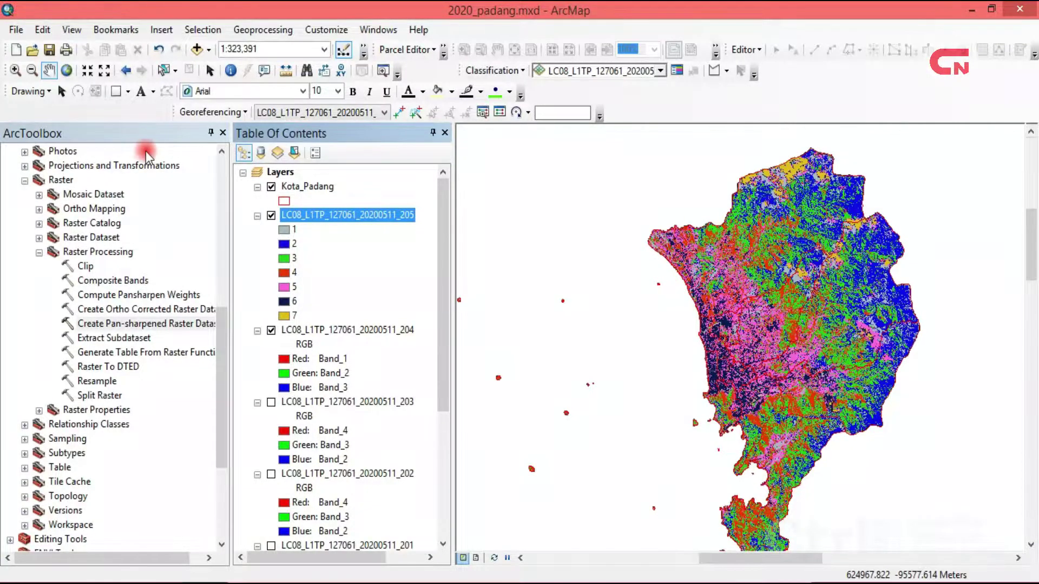
# - Examine the classified raster up close along the coast, the urban area and the northern edge of Kota_Padang
pyautogui.click(15, 70)
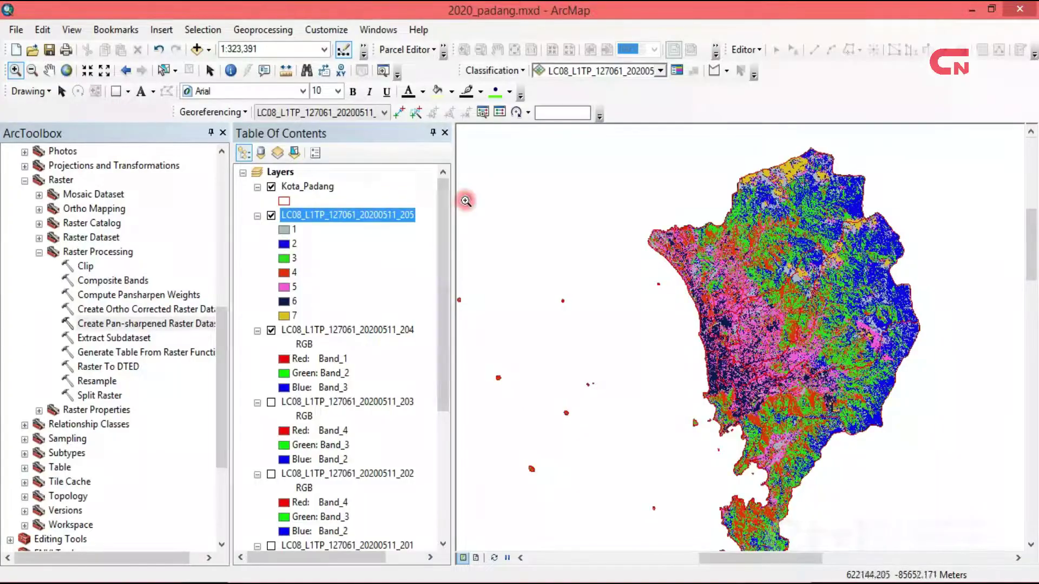
pyautogui.moveTo(588, 203); pyautogui.dragTo(914, 392)
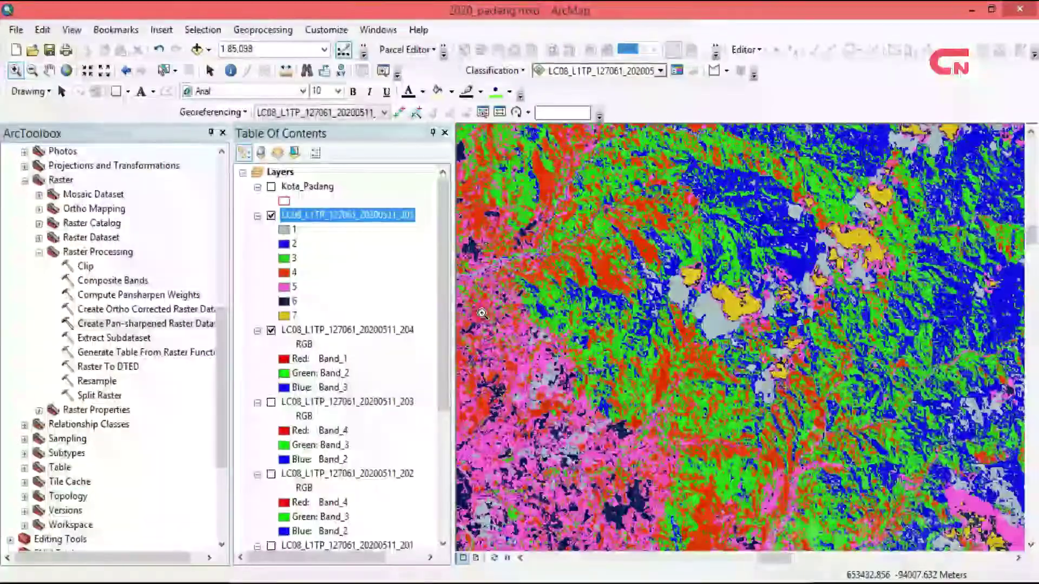
pyautogui.click(49, 72)
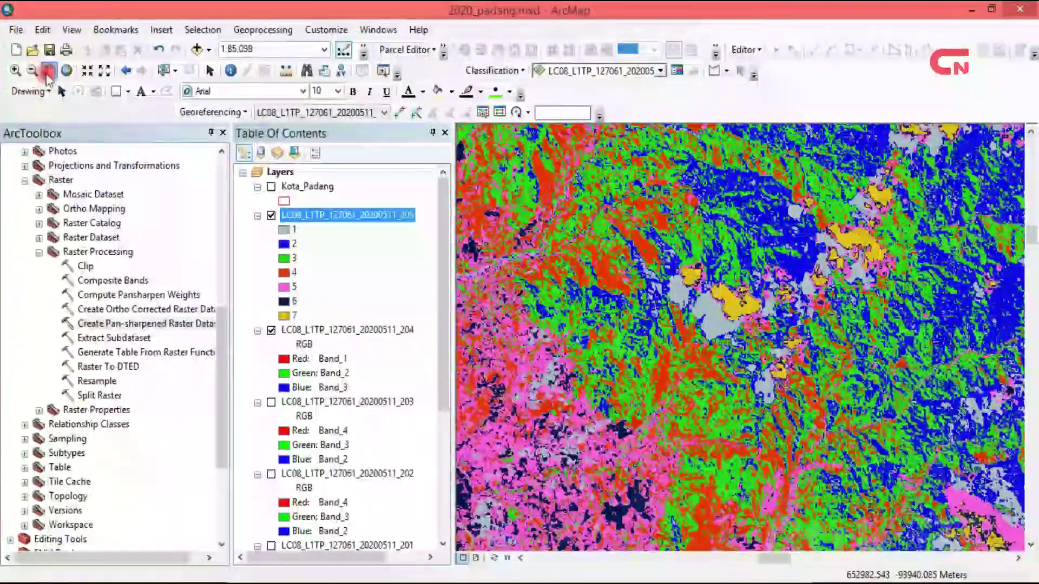
pyautogui.moveTo(544, 375); pyautogui.dragTo(911, 196)
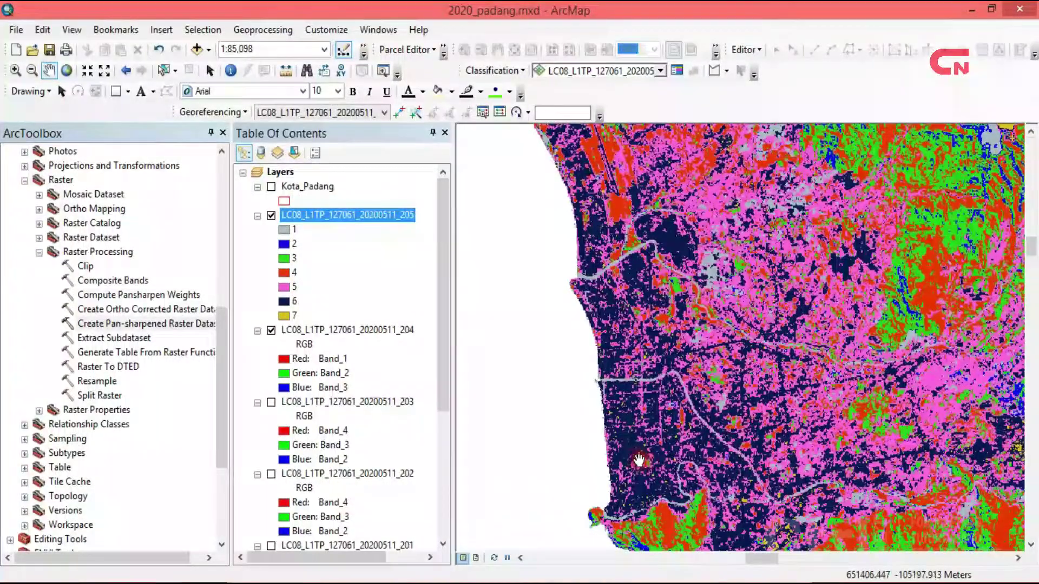
pyautogui.moveTo(891, 286); pyautogui.dragTo(846, 401)
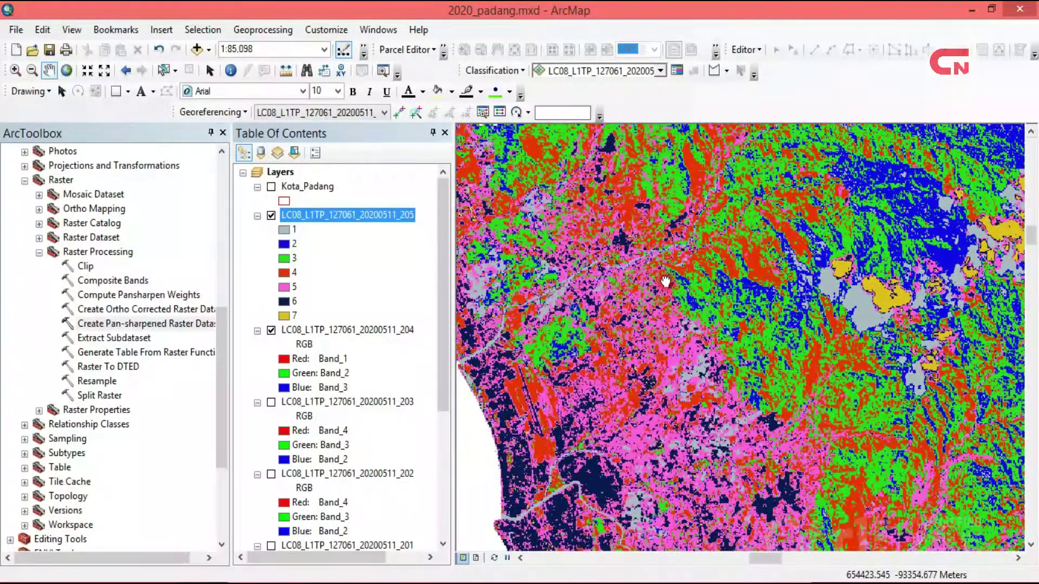
pyautogui.moveTo(672, 288); pyautogui.dragTo(741, 417)
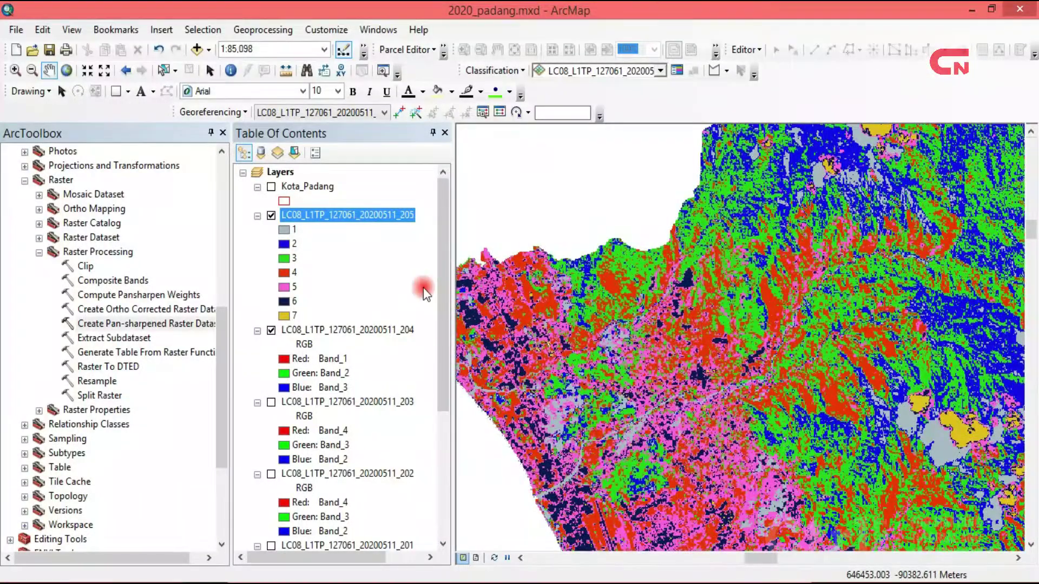
# - Toggle the classified raster LC08_L1TP_127061_20200511_205 to compare it with the imagery beneath, leaving it hidden
pyautogui.click(271, 215)
pyautogui.click(272, 216)
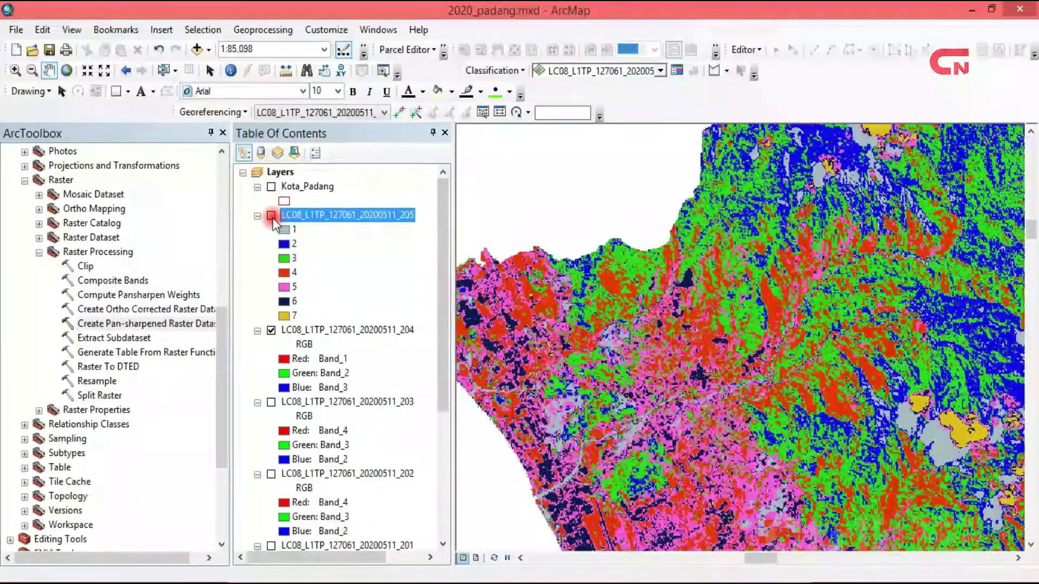
pyautogui.click(273, 217)
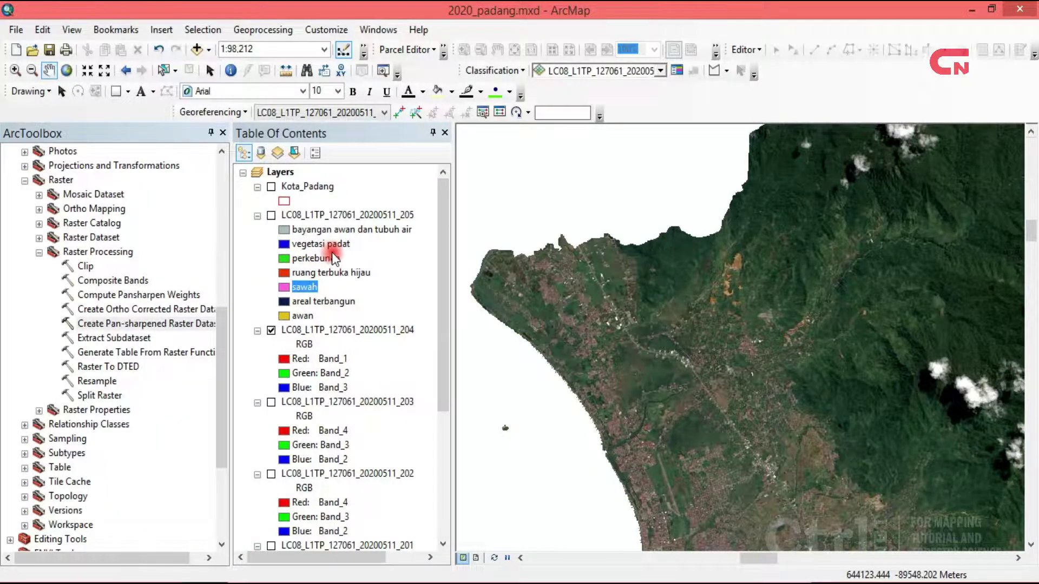
# - Convert the classified raster LC08_L1TP_127061_20200511_205 to polygon features with Raster to Polygon, using the Value field and simplified polygons
pyautogui.moveTo(222, 341); pyautogui.dragTo(204, 186)
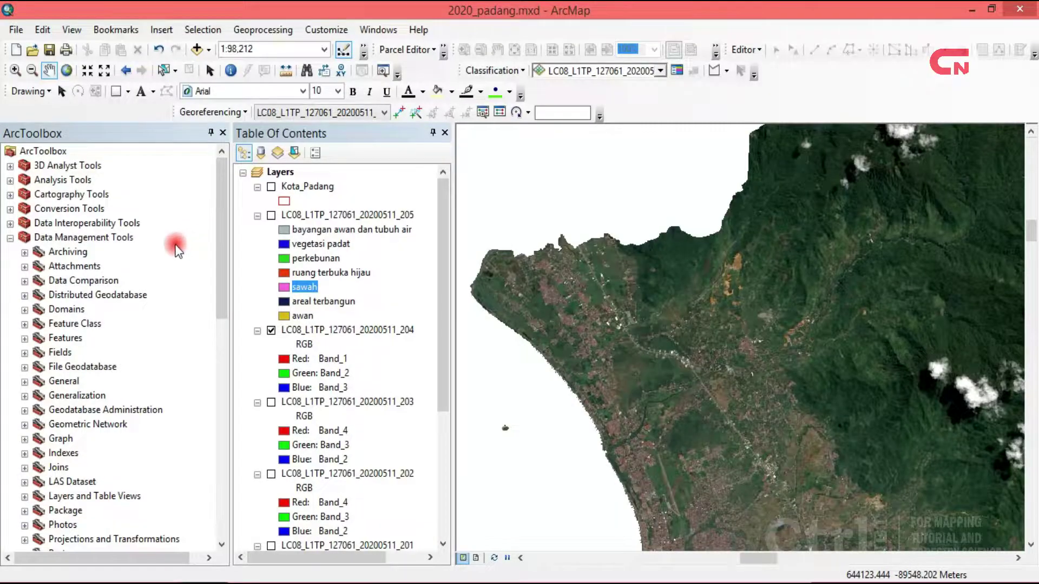
pyautogui.click(10, 209)
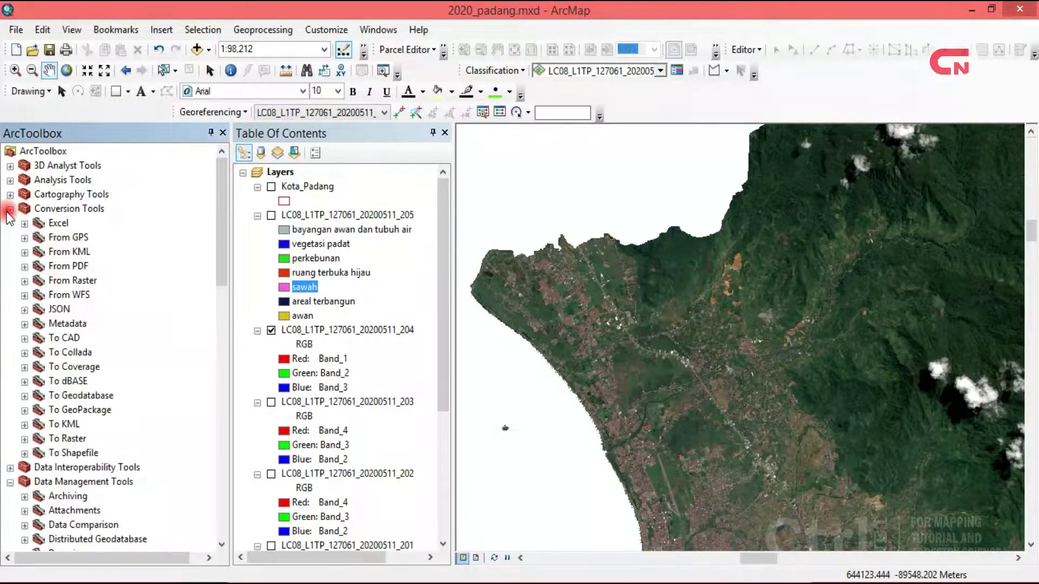
pyautogui.doubleClick(67, 282)
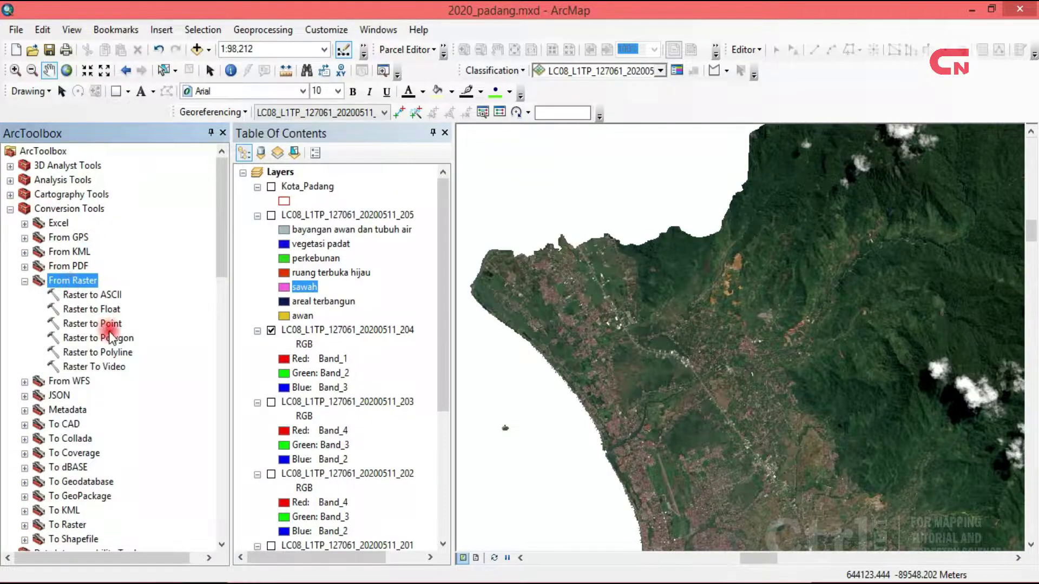
pyautogui.click(111, 338)
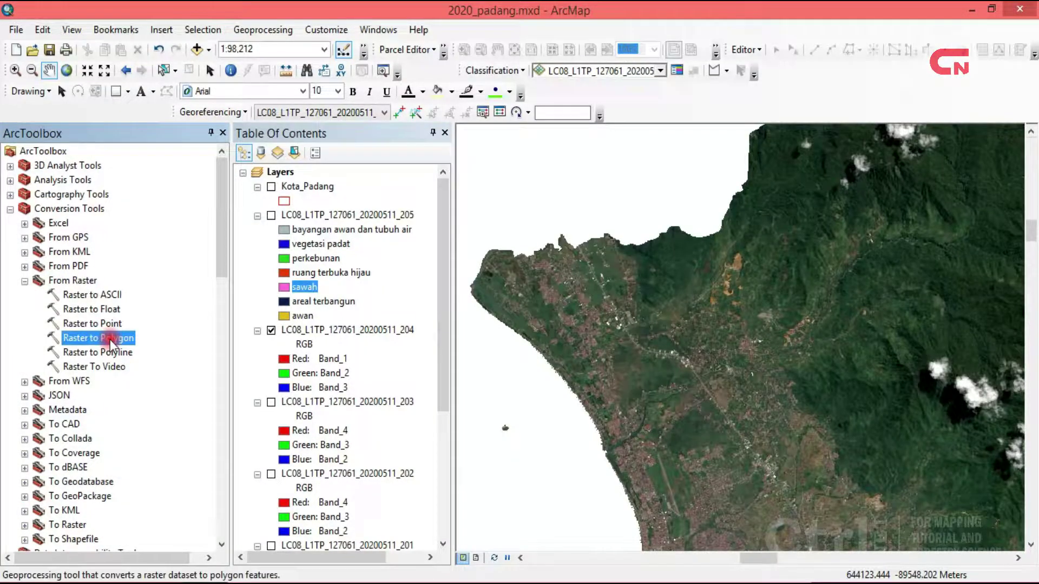
pyautogui.doubleClick(111, 340)
pyautogui.moveTo(322, 145); pyautogui.dragTo(680, 159)
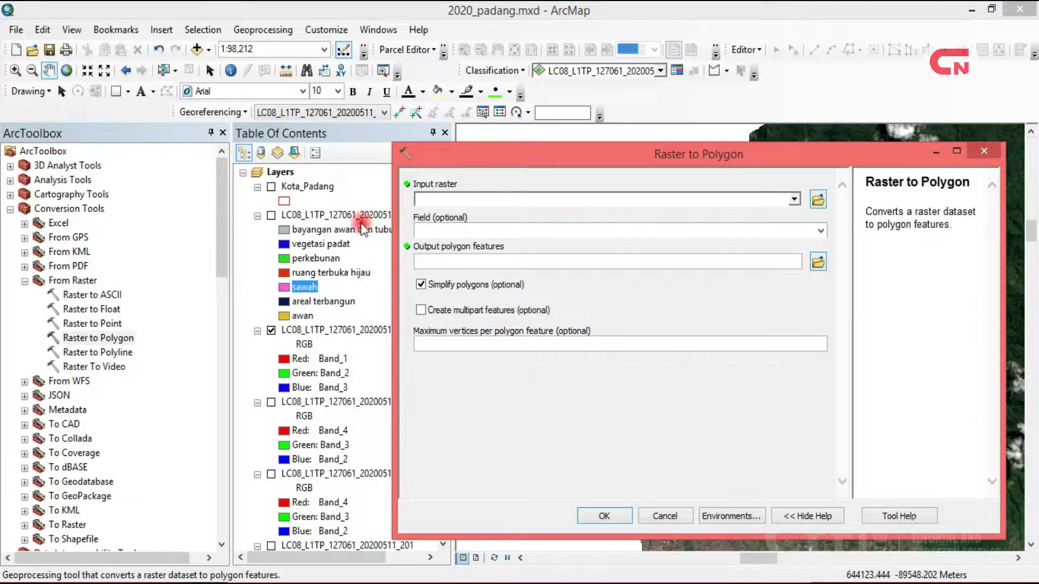
pyautogui.click(301, 214)
pyautogui.moveTo(301, 215); pyautogui.dragTo(431, 202)
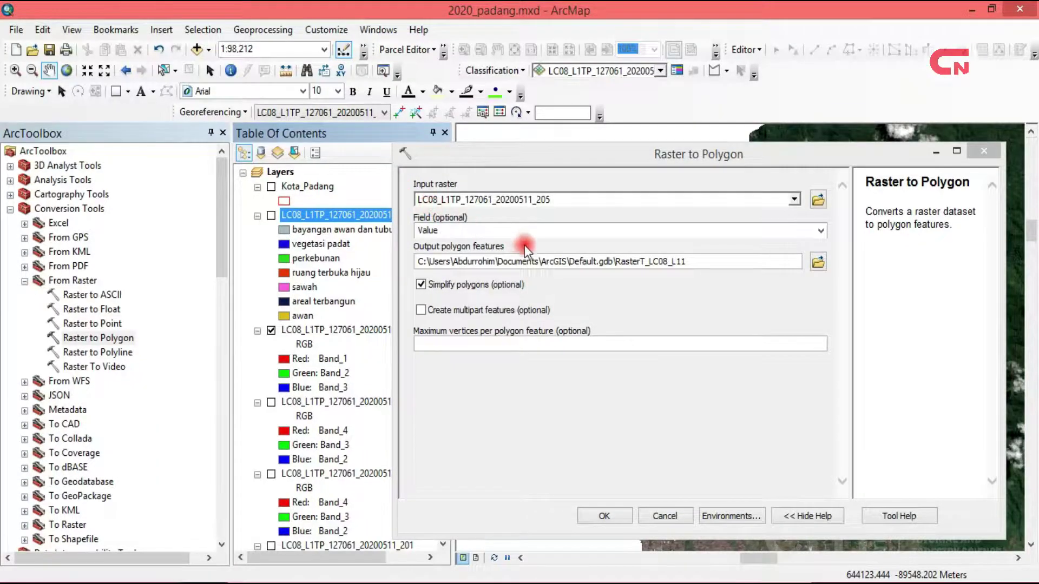
pyautogui.click(703, 261)
pyautogui.click(813, 337)
pyautogui.click(605, 511)
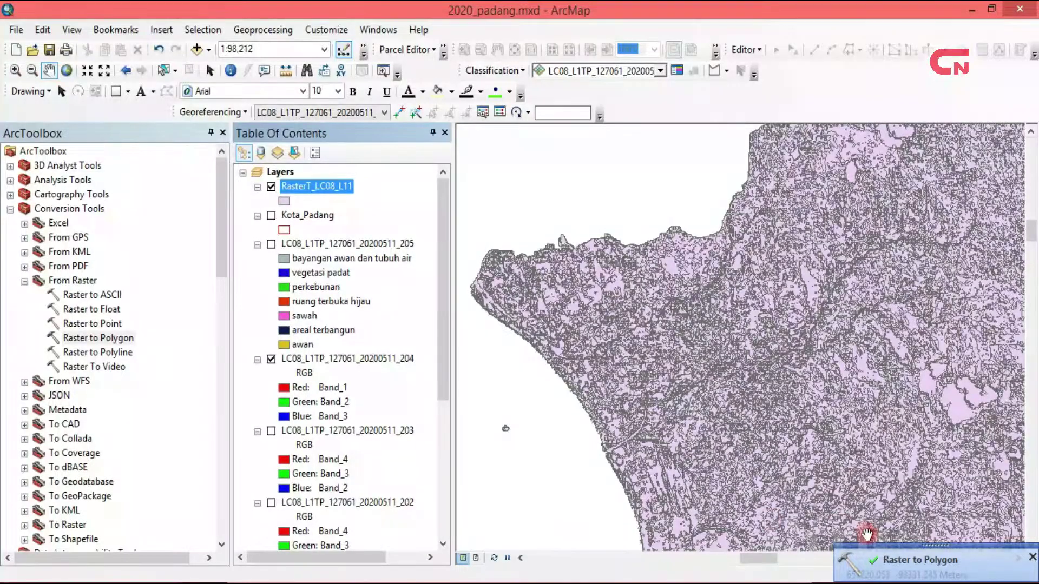
pyautogui.click(1032, 557)
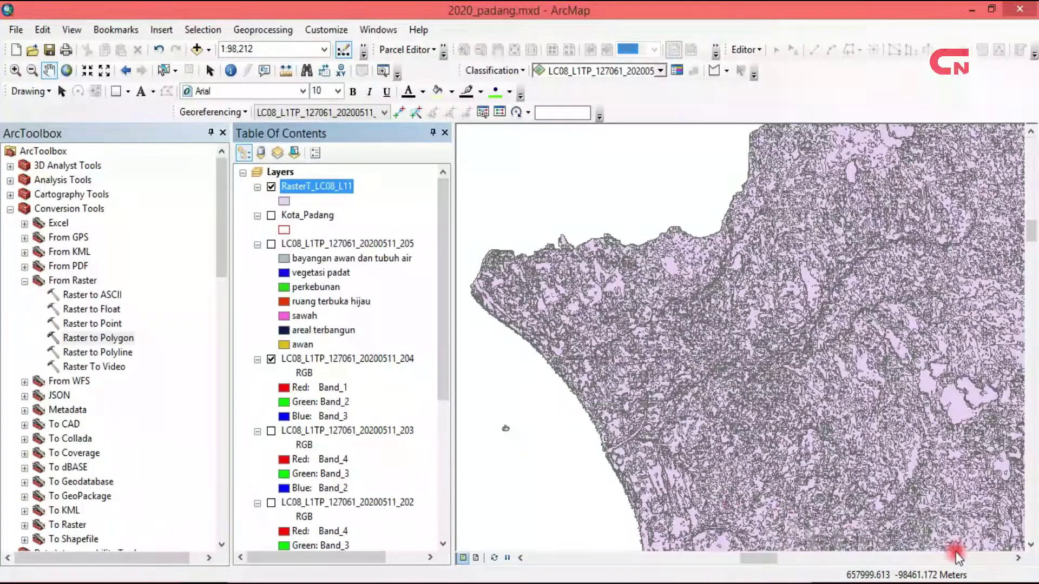
# - Review the attribute table of the converted polygon layer, select the record with OBJECTID 4, clear the selection and close the table
pyautogui.rightClick(335, 186)
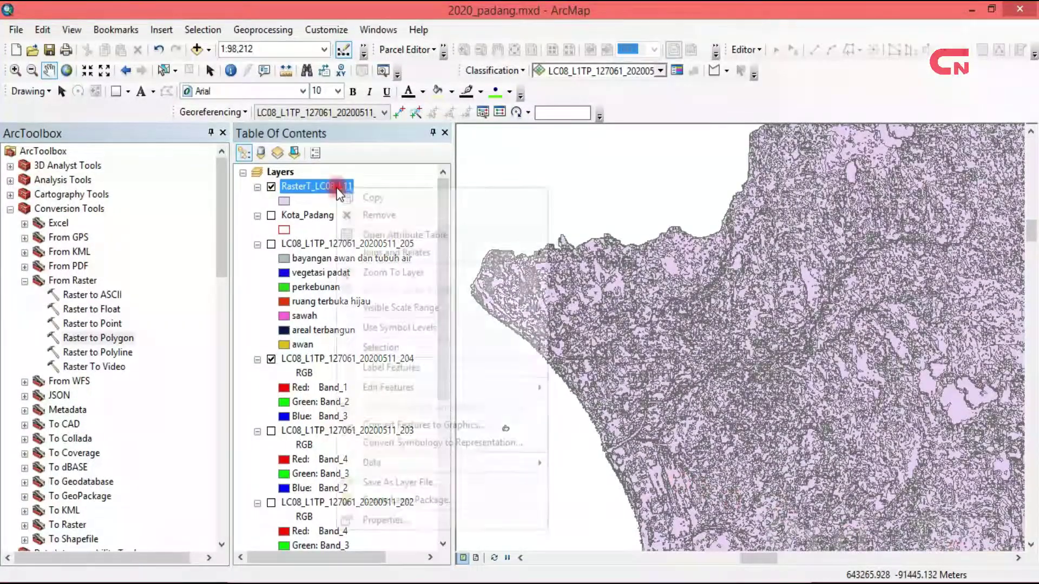
pyautogui.click(413, 236)
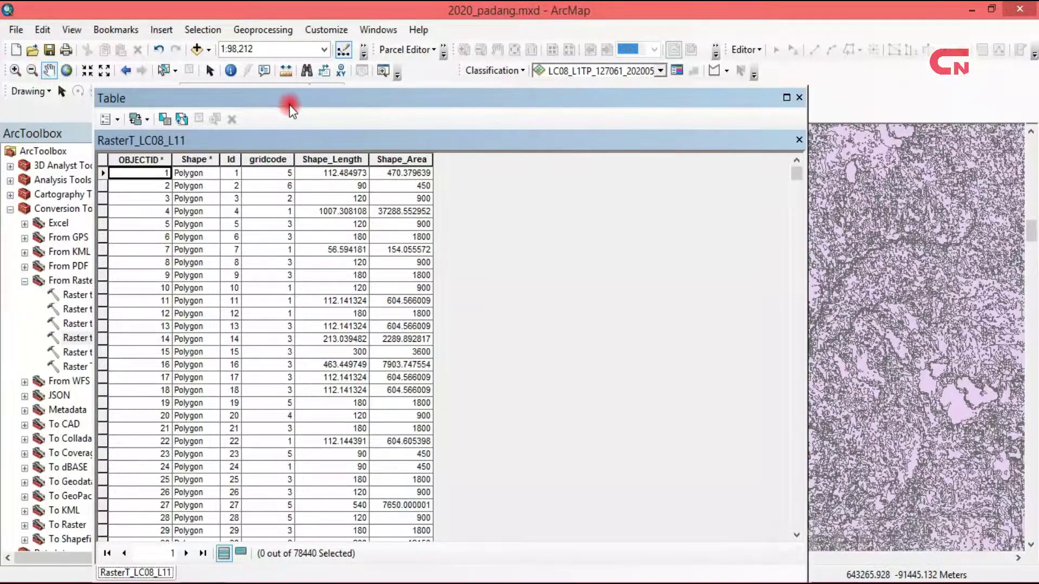
pyautogui.moveTo(287, 100); pyautogui.dragTo(462, 93)
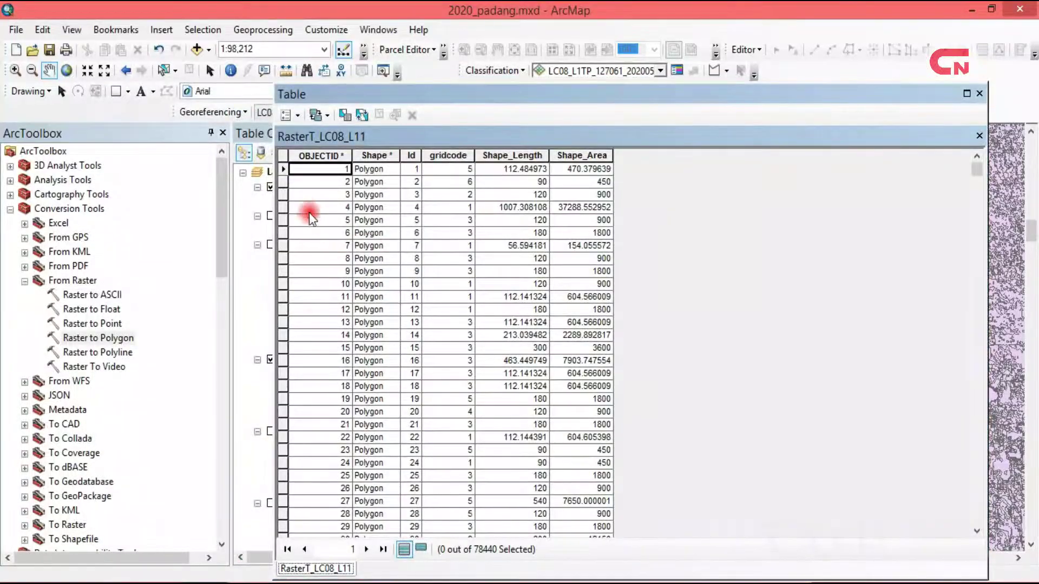
pyautogui.click(283, 208)
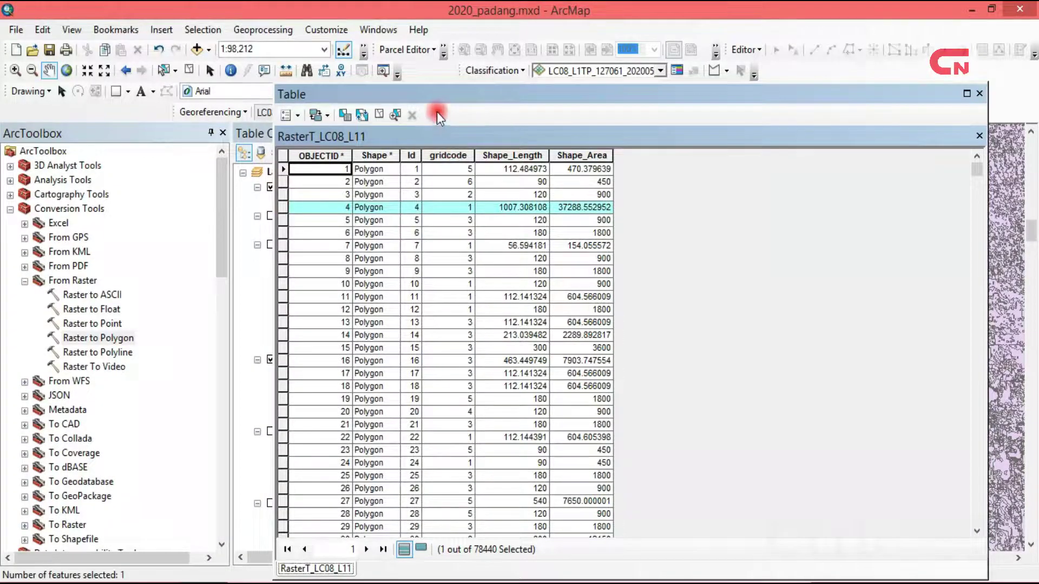
pyautogui.moveTo(433, 96); pyautogui.dragTo(637, 129)
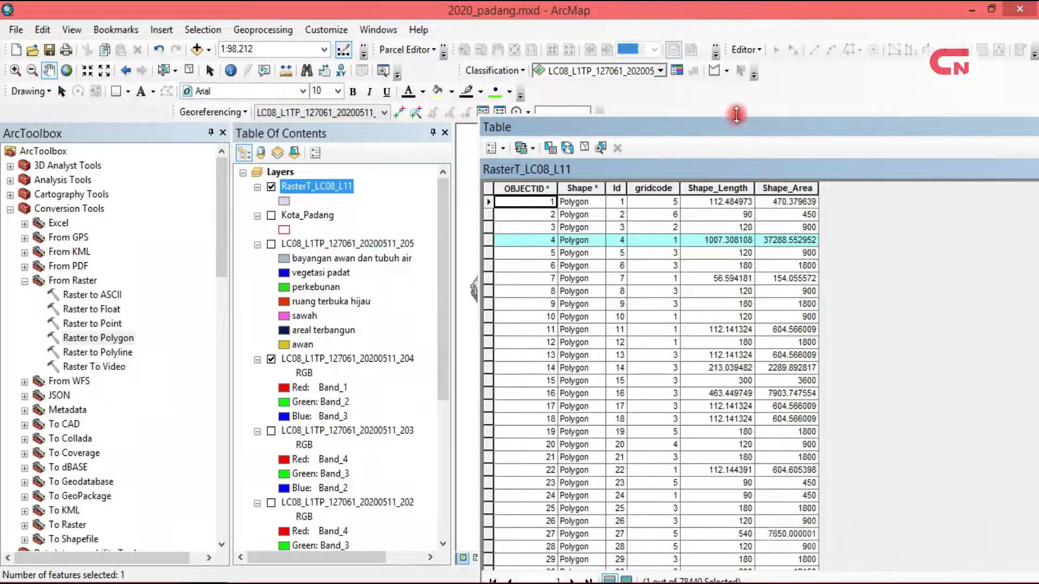
pyautogui.moveTo(735, 115); pyautogui.dragTo(419, 118)
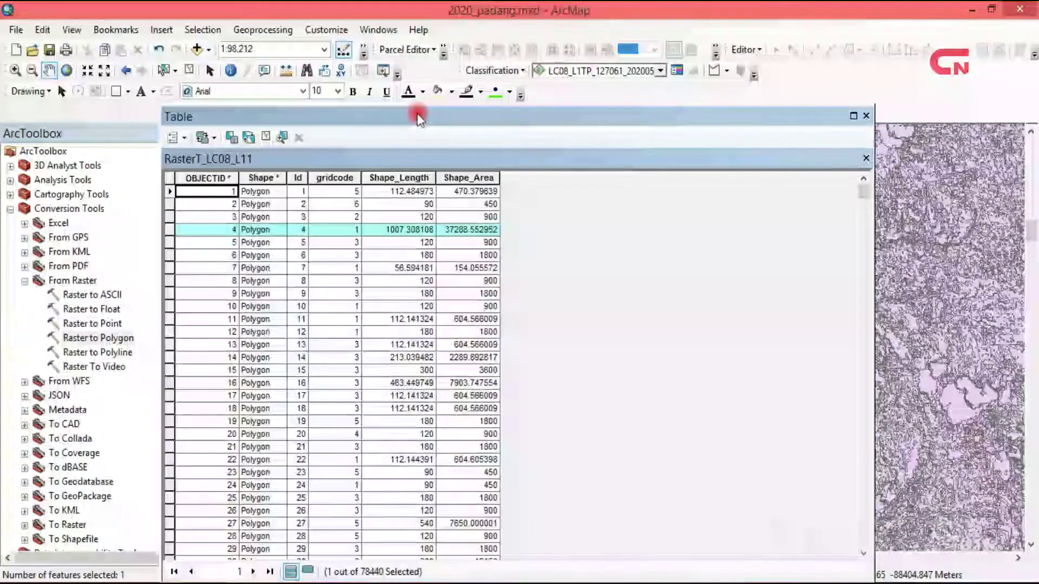
pyautogui.click(170, 176)
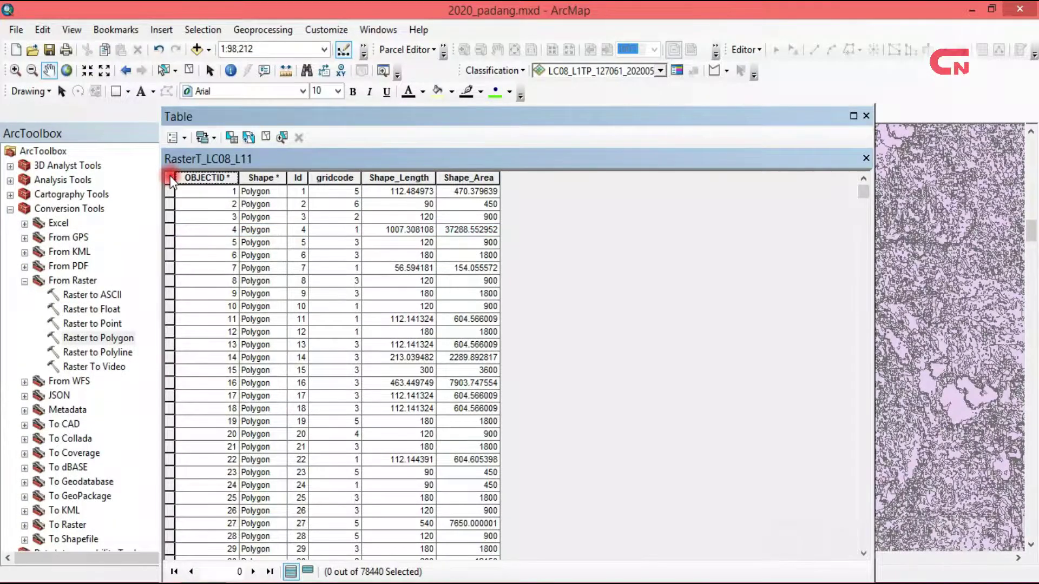
pyautogui.click(865, 115)
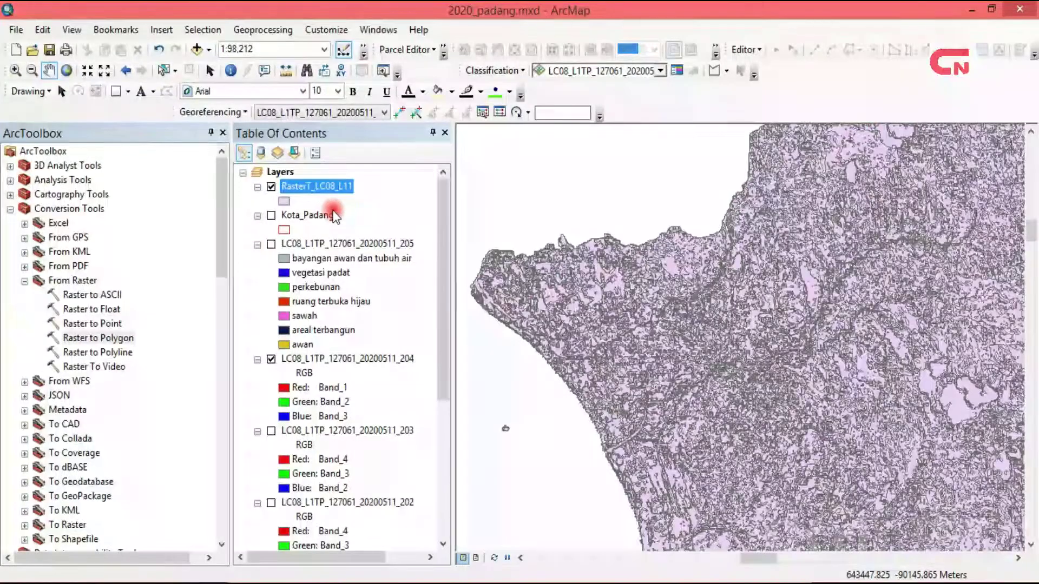
# - Hide the converted polygon layer and collapse the legends of the polygon, Kota_Padang and classified raster layers
pyautogui.click(271, 187)
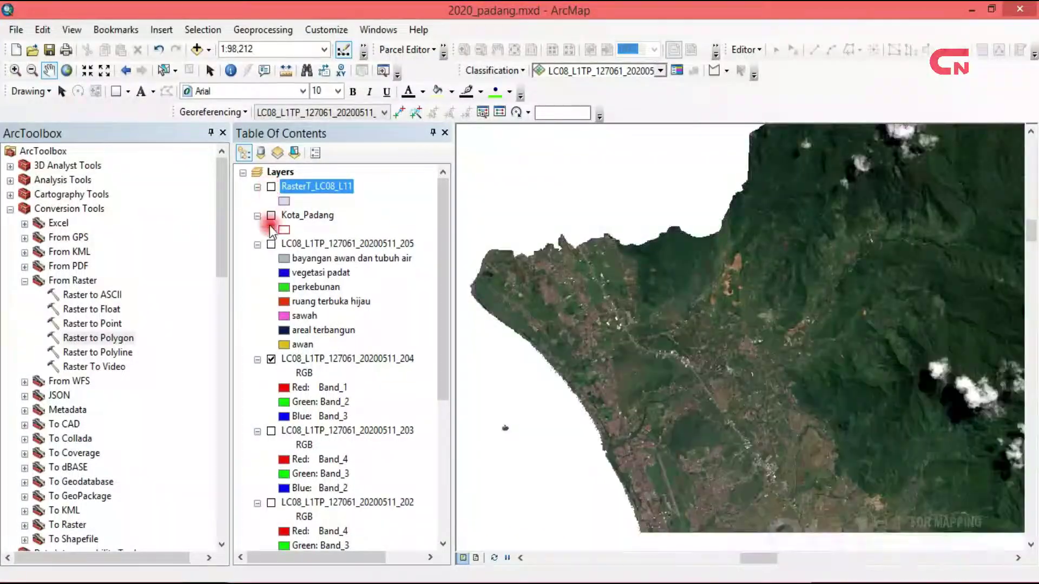
pyautogui.click(257, 244)
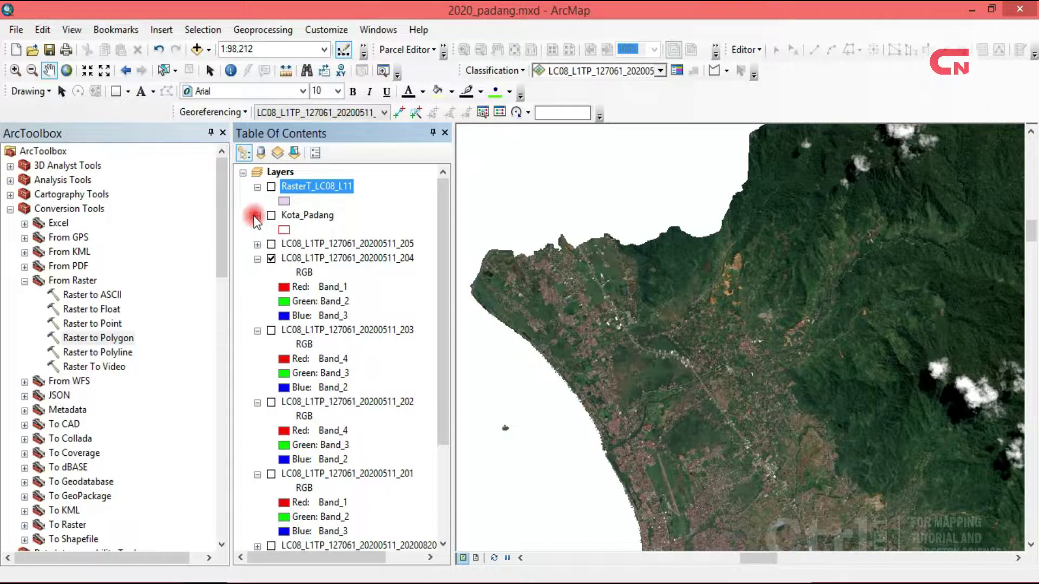
pyautogui.click(257, 216)
pyautogui.click(258, 187)
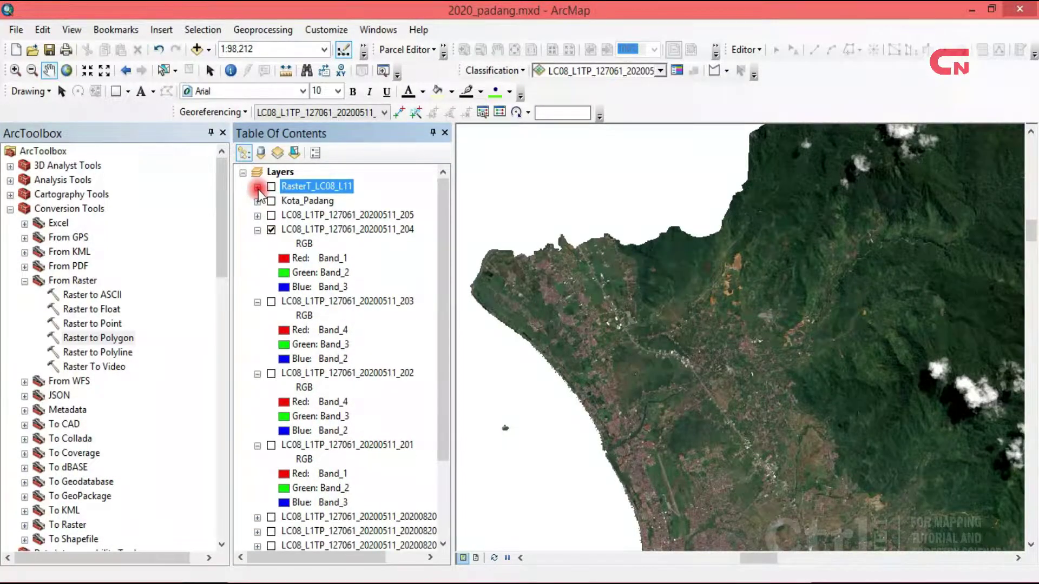
# - Set LC08_L1TP_127061_20200511_204 as the classification image and open the Training Sample Manager, placing it clear of the map
pyautogui.click(411, 201)
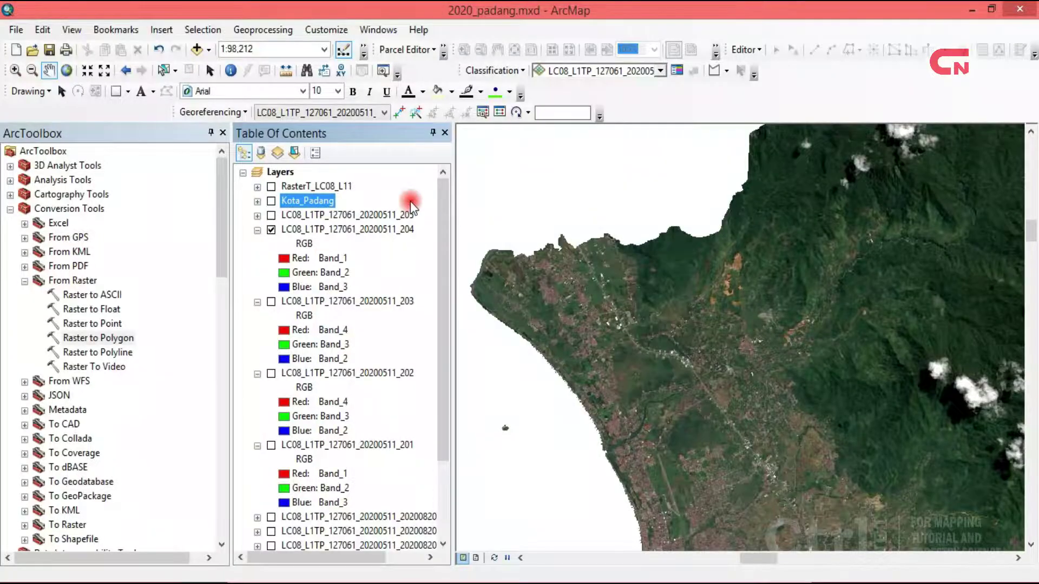
pyautogui.click(661, 70)
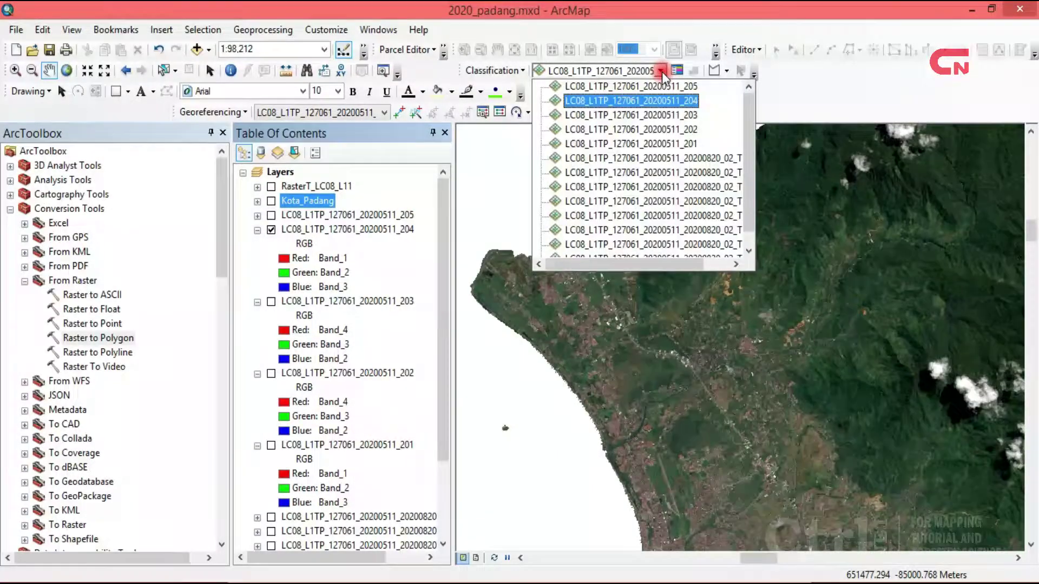
pyautogui.click(687, 100)
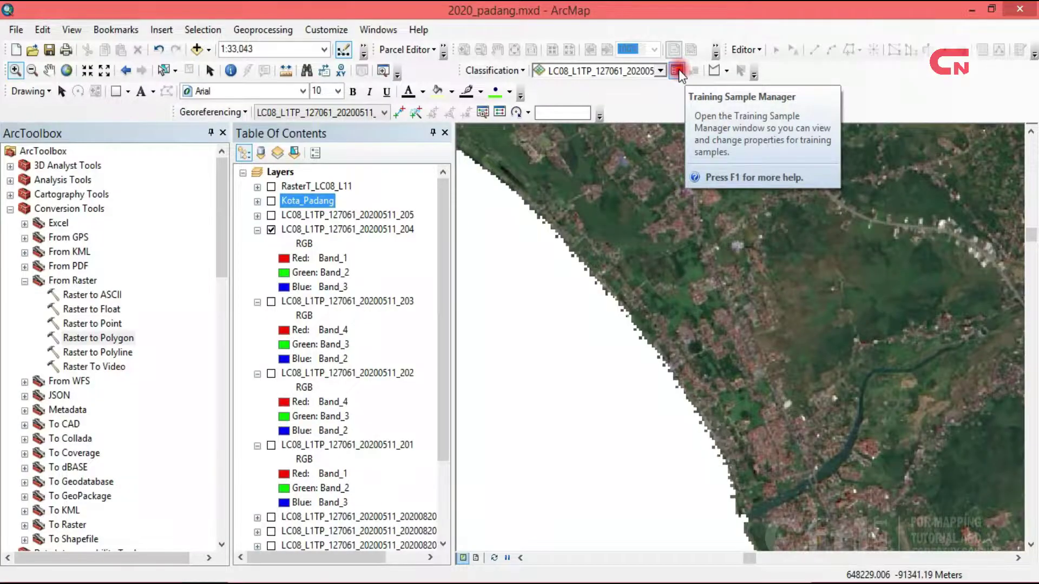
pyautogui.click(677, 71)
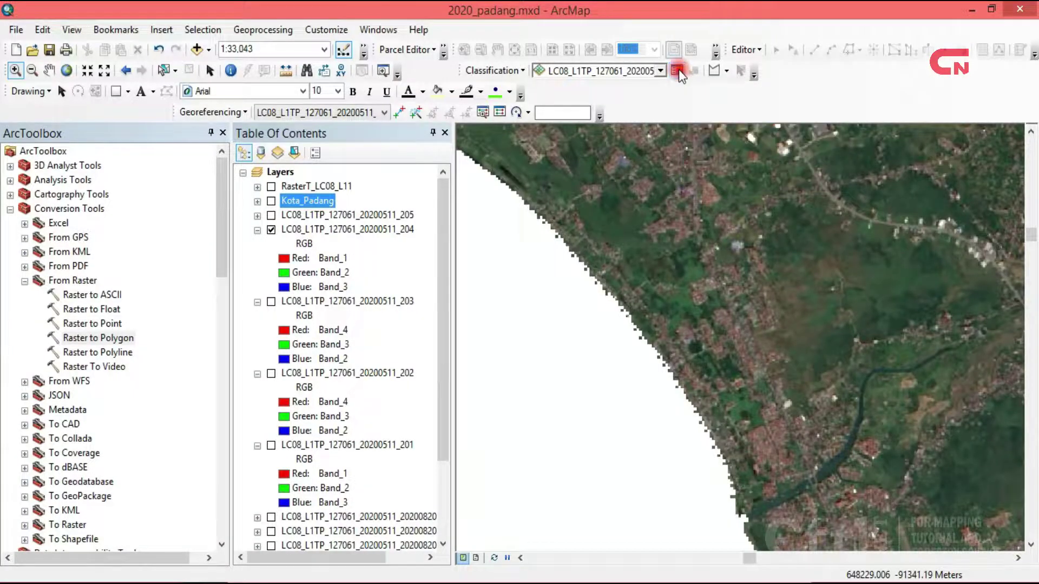
pyautogui.moveTo(559, 207); pyautogui.dragTo(281, 157)
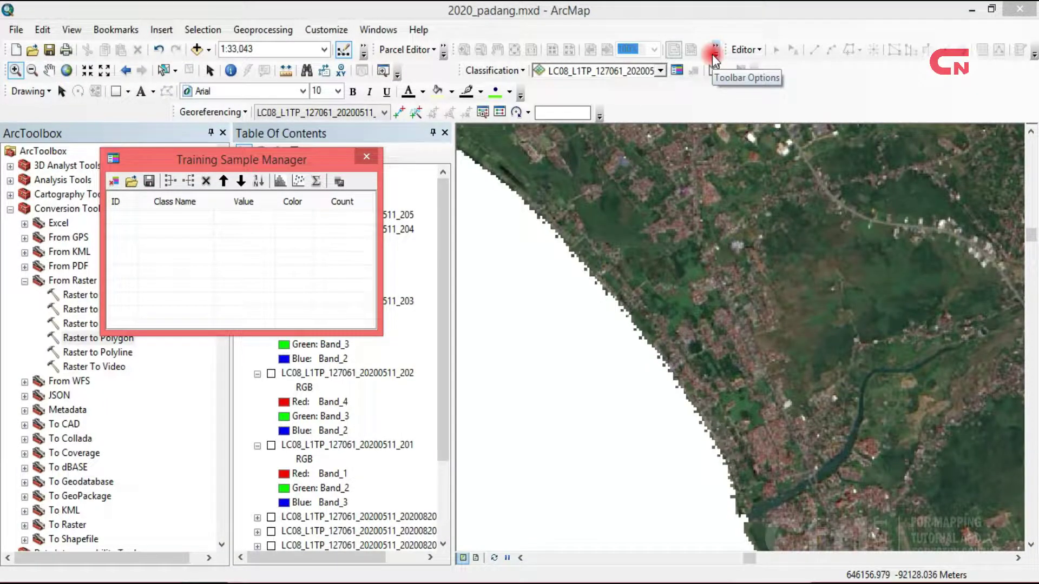
# - Draw a training sample polygon around the dense reddish settlement between the coast and the river
pyautogui.click(16, 69)
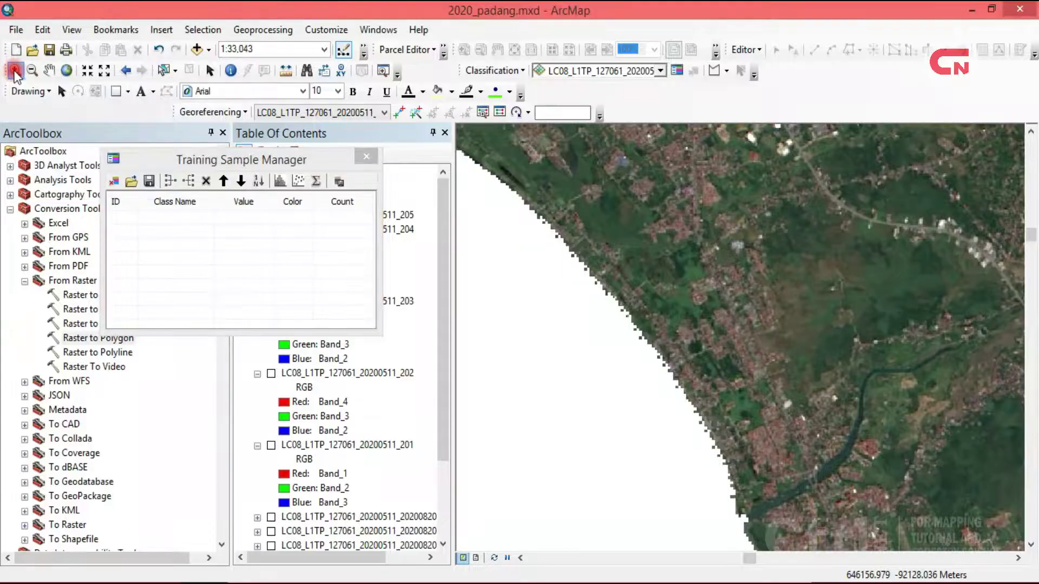
pyautogui.moveTo(667, 262); pyautogui.dragTo(847, 484)
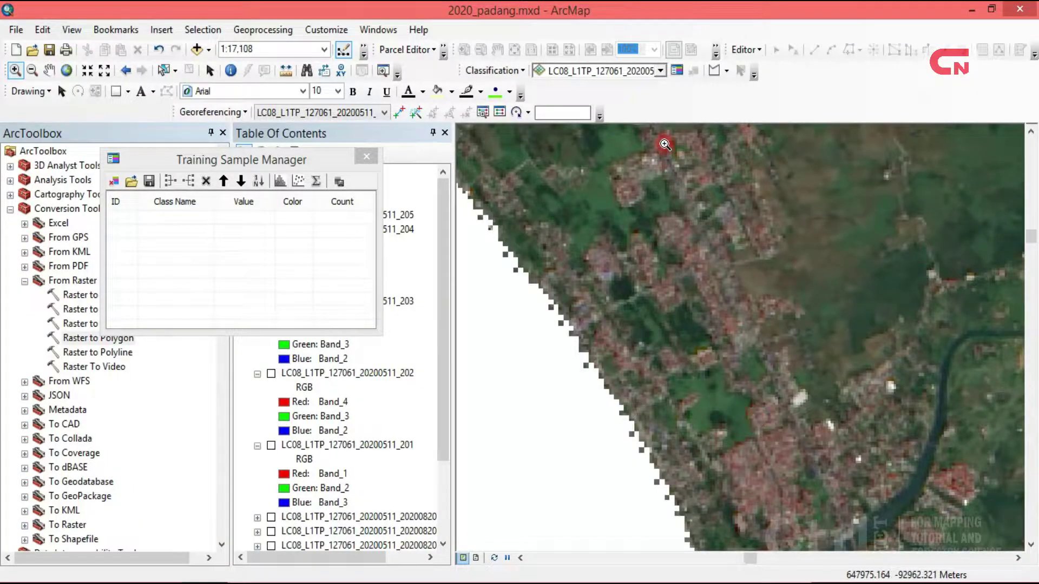
pyautogui.click(715, 70)
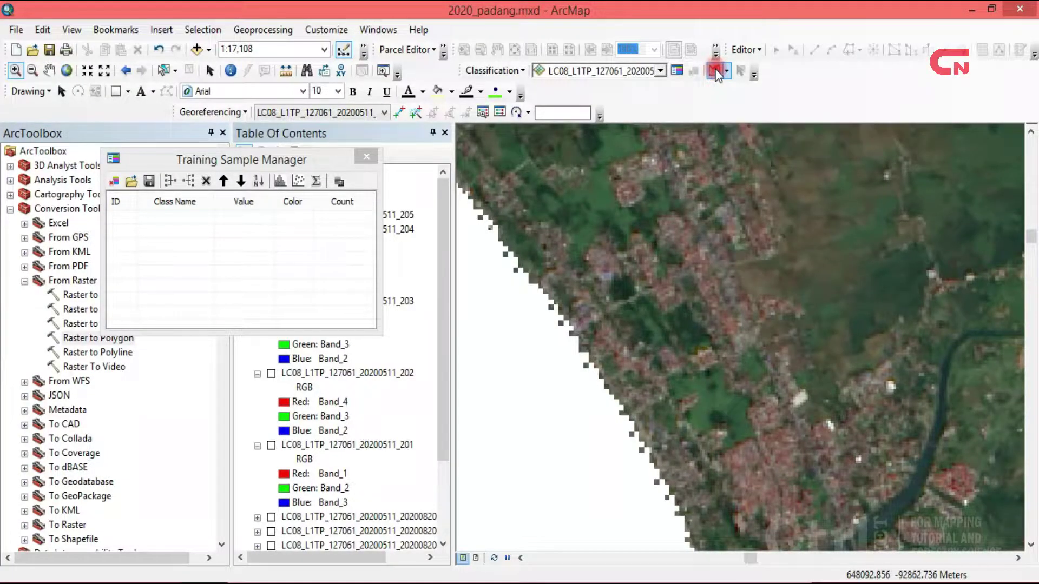
pyautogui.click(720, 457)
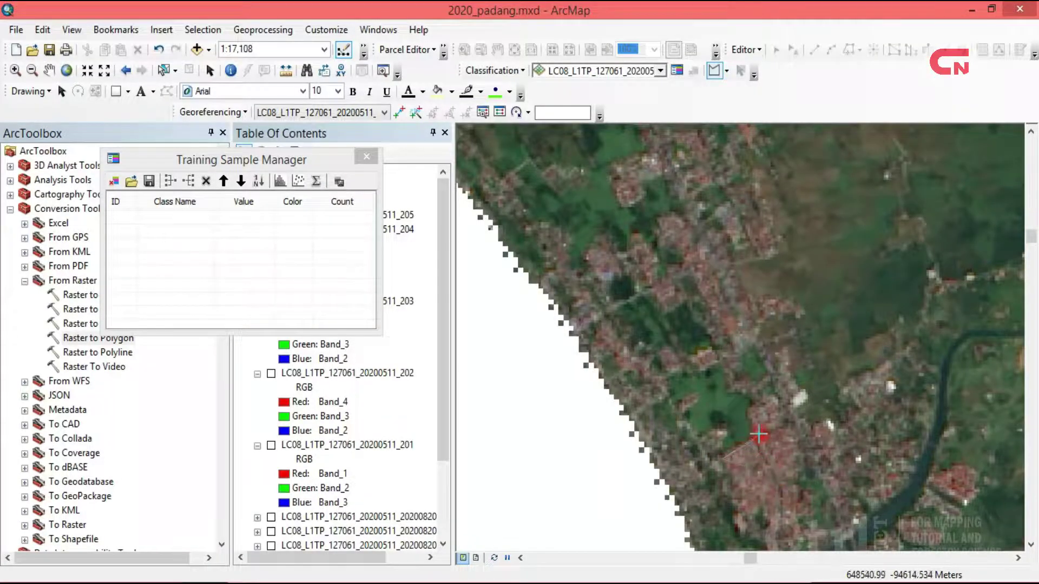
pyautogui.click(763, 435)
pyautogui.click(791, 430)
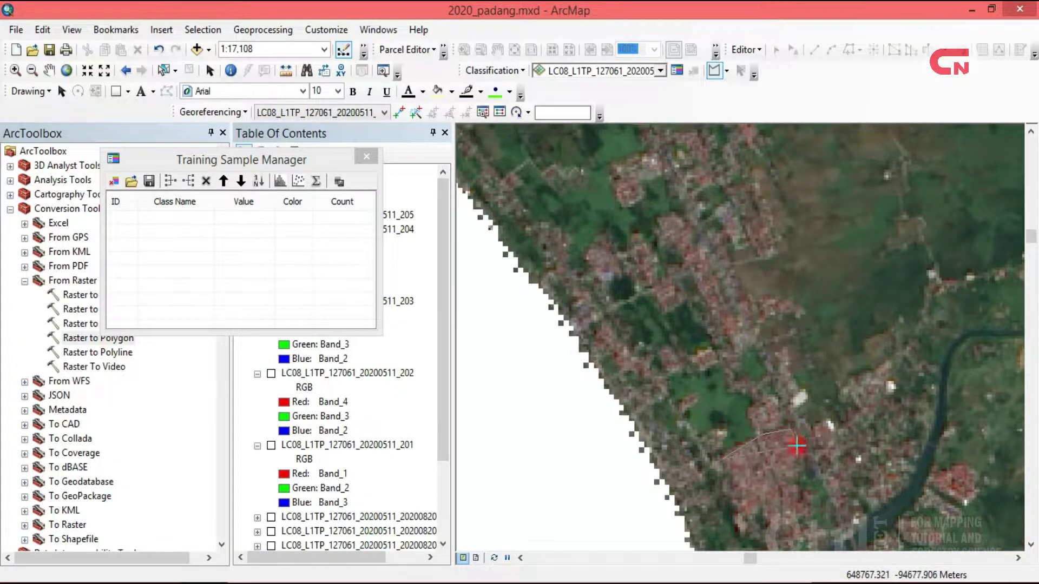
pyautogui.click(797, 465)
pyautogui.click(812, 490)
pyautogui.click(784, 535)
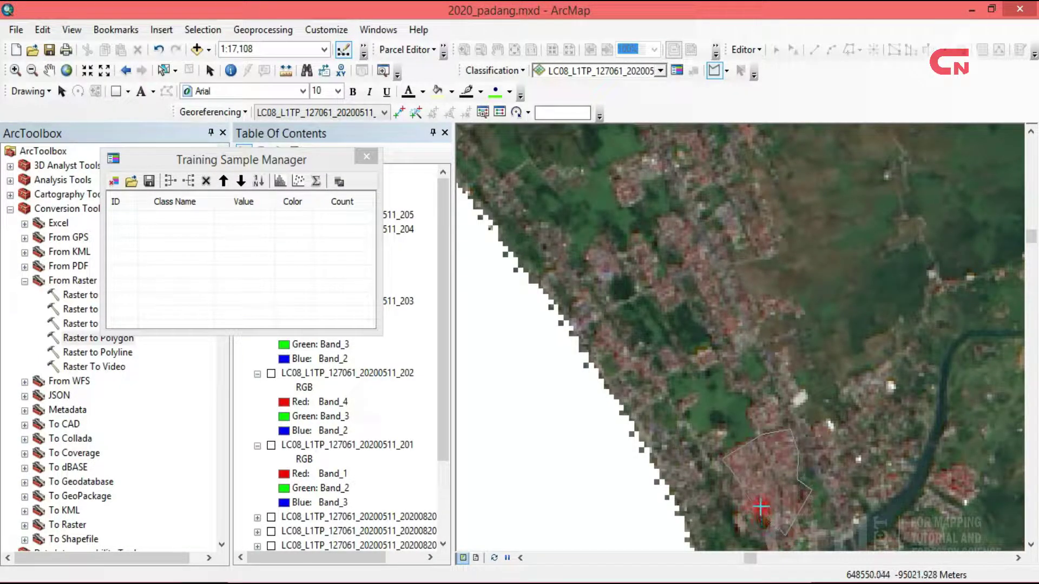
pyautogui.doubleClick(744, 513)
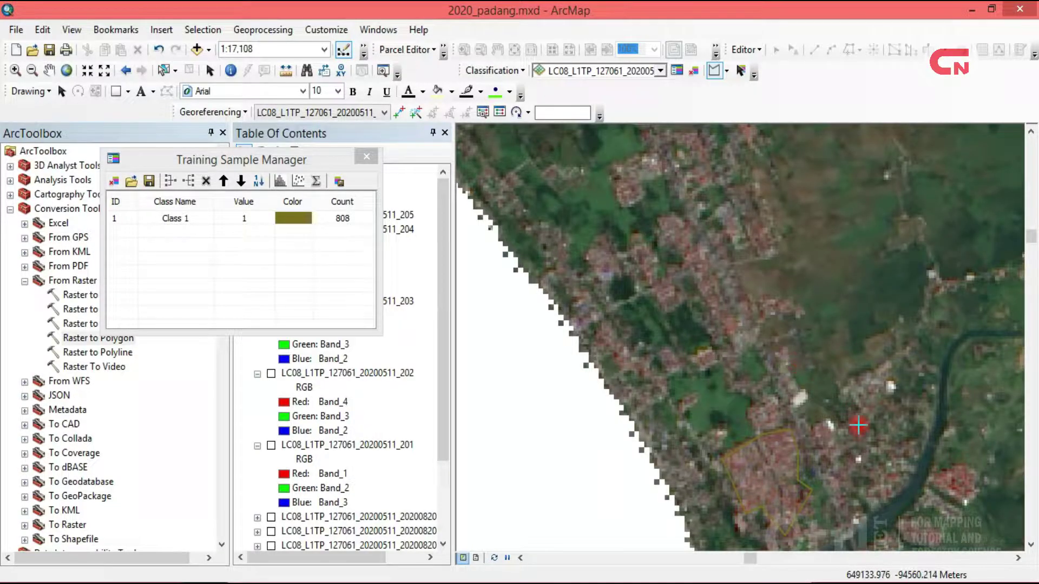
# - Draw a second training sample polygon around the small isolated settlement just east of the river
pyautogui.click(931, 483)
pyautogui.click(966, 502)
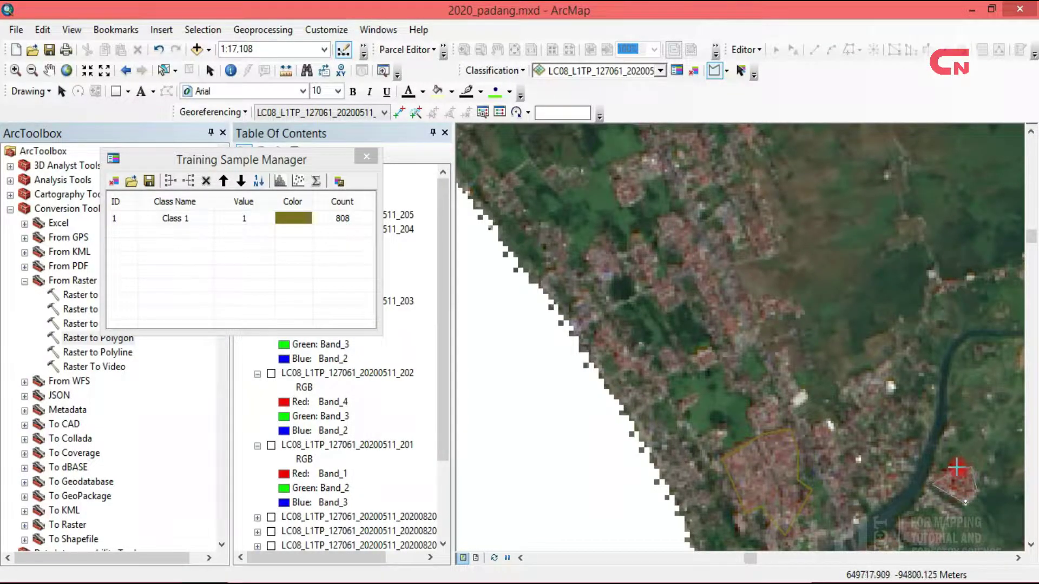
pyautogui.doubleClick(936, 471)
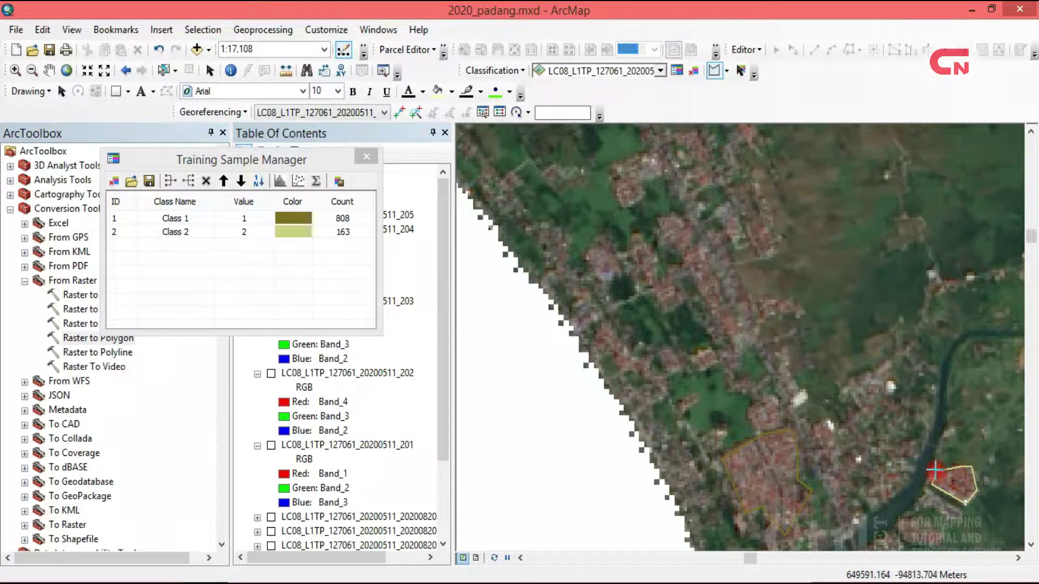
# - Draw a third training sample polygon along the elongated north-south settlement strip north of the first sample
pyautogui.click(684, 268)
pyautogui.click(661, 222)
pyautogui.click(681, 217)
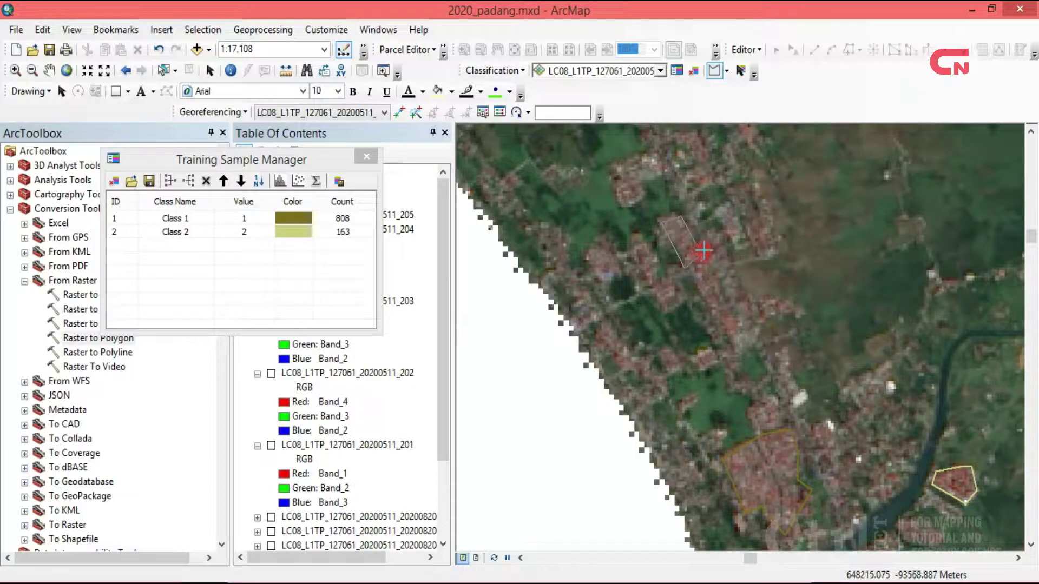
pyautogui.click(714, 273)
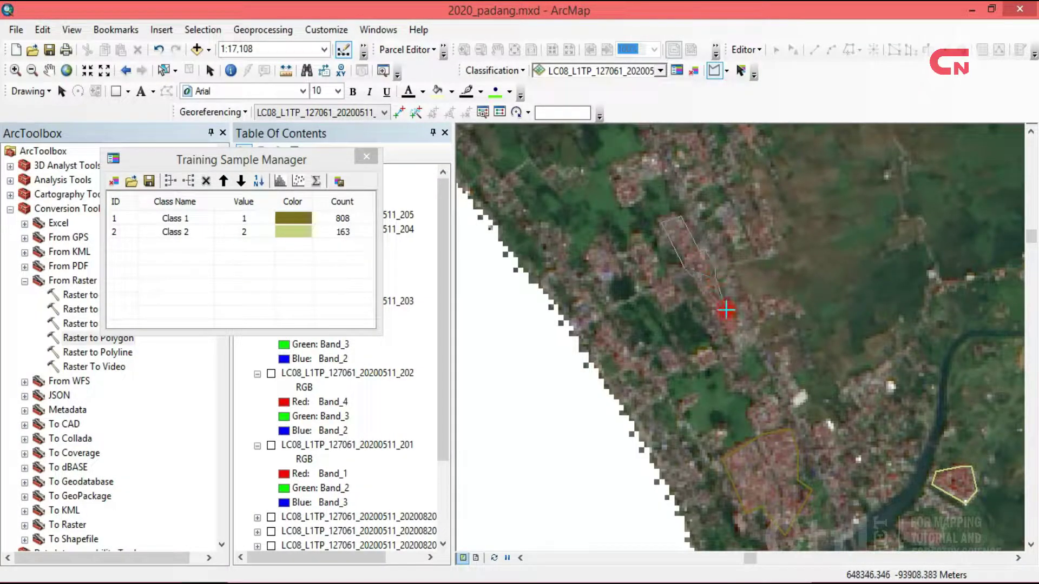
pyautogui.click(739, 327)
pyautogui.click(721, 337)
pyautogui.click(711, 299)
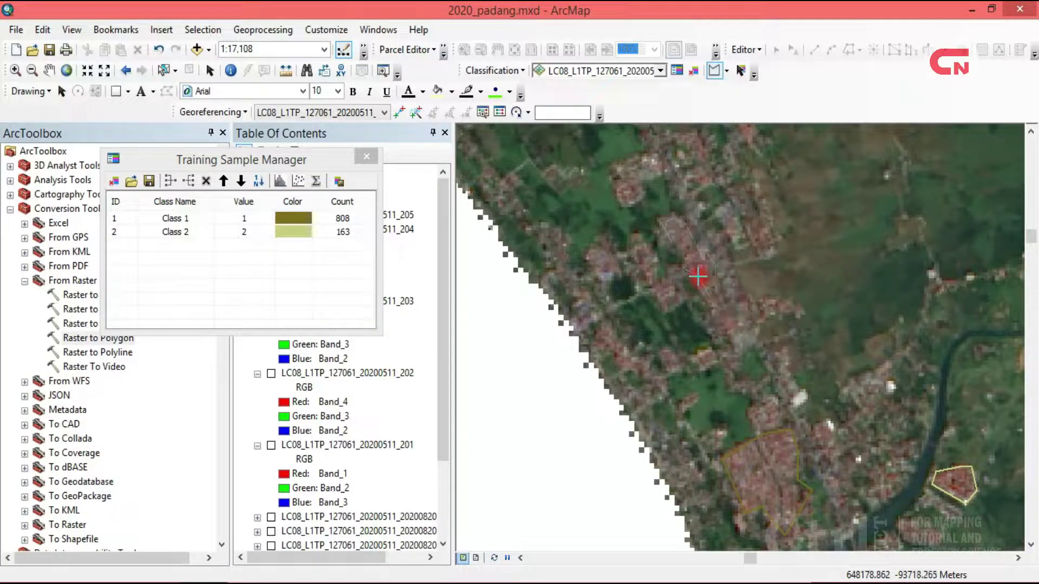
pyautogui.doubleClick(696, 274)
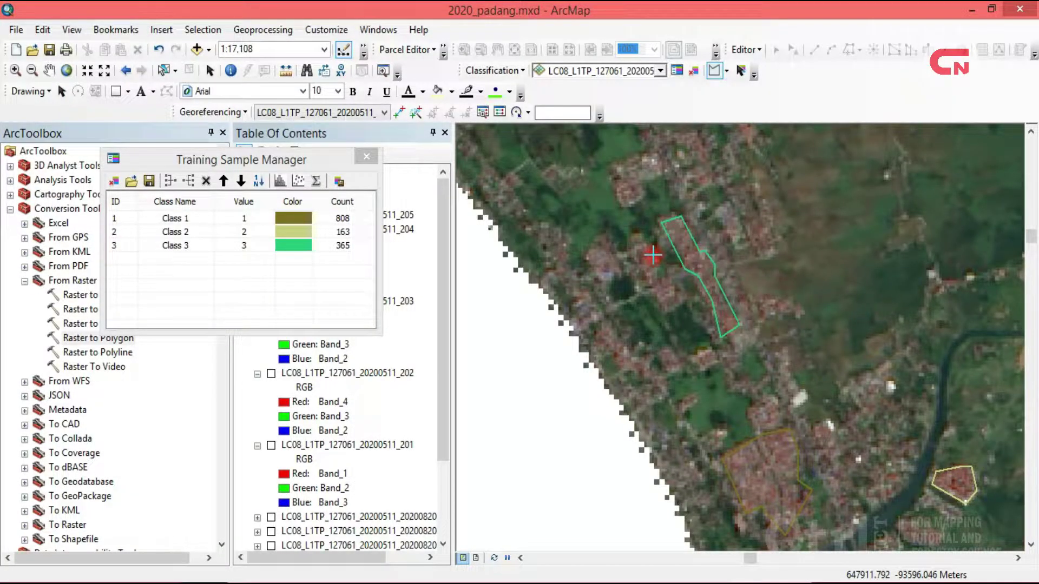
# - Draw a fourth training sample polygon over the dense settlement directly north of the river bend in the city to the southeast
pyautogui.click(49, 70)
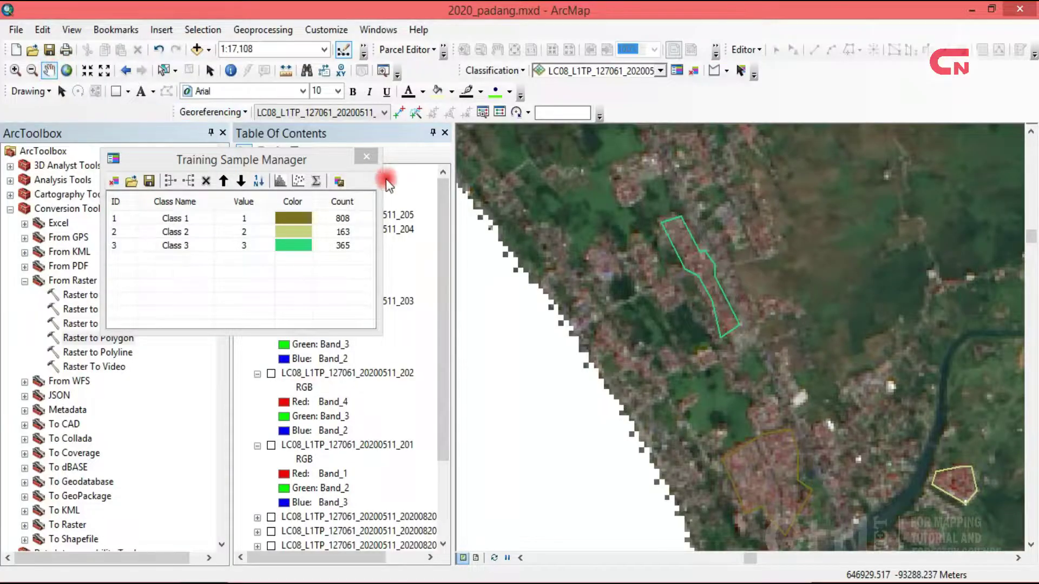
pyautogui.moveTo(865, 234); pyautogui.dragTo(589, 149)
pyautogui.moveTo(780, 324); pyautogui.dragTo(589, 154)
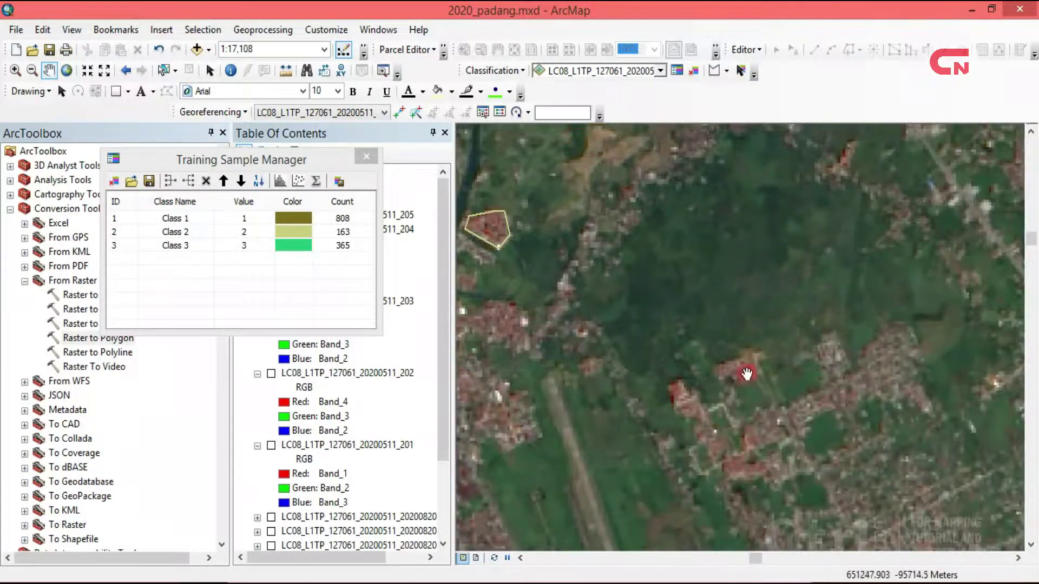
pyautogui.moveTo(762, 393); pyautogui.dragTo(578, 98)
pyautogui.moveTo(693, 360); pyautogui.dragTo(886, 194)
pyautogui.moveTo(770, 321); pyautogui.dragTo(767, 145)
pyautogui.moveTo(886, 297); pyautogui.dragTo(596, 211)
pyautogui.moveTo(696, 290); pyautogui.dragTo(802, 317)
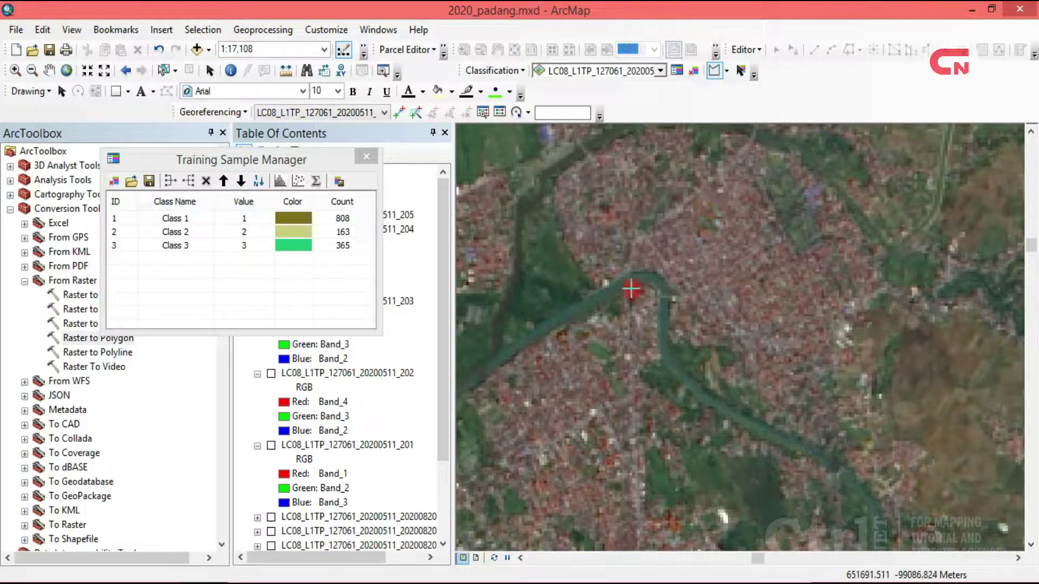
pyautogui.click(607, 278)
pyautogui.click(564, 222)
pyautogui.click(555, 185)
pyautogui.click(600, 156)
pyautogui.click(686, 130)
pyautogui.click(657, 173)
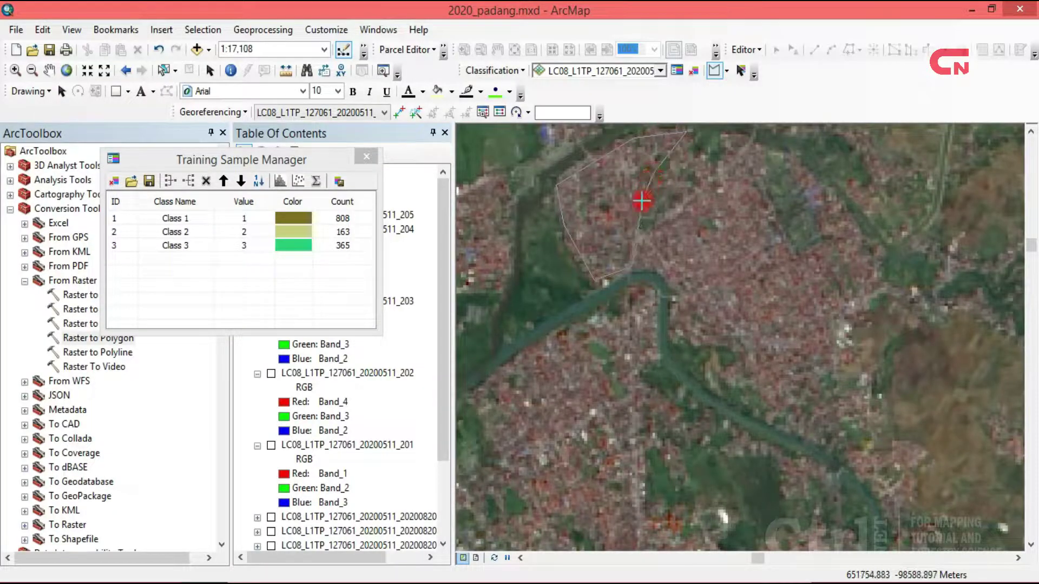
pyautogui.doubleClick(631, 219)
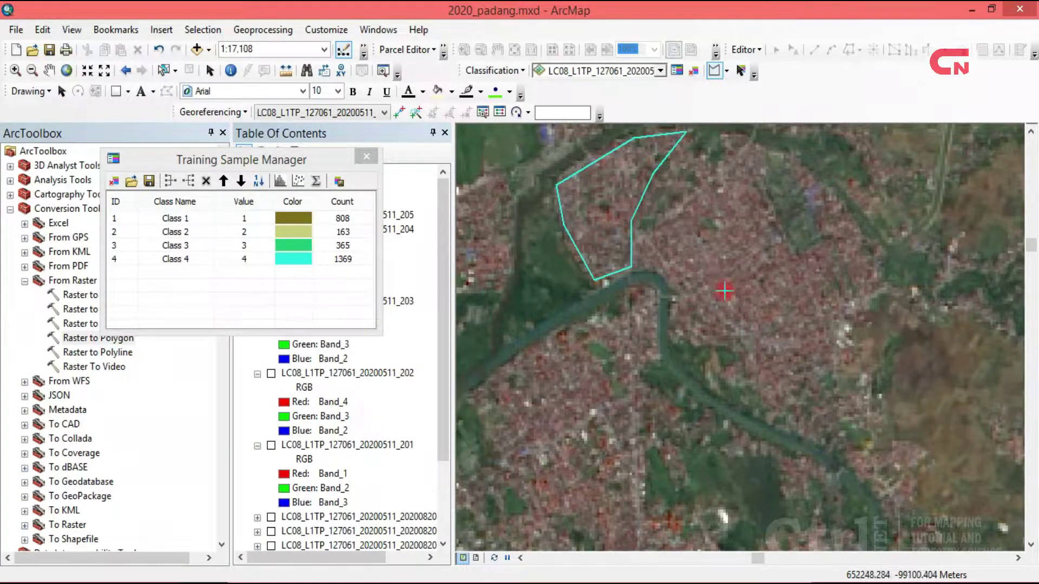
# - Draw a fifth training sample polygon over the built-up area just northeast of the river bend, beside the fourth sample
pyautogui.click(666, 272)
pyautogui.click(671, 235)
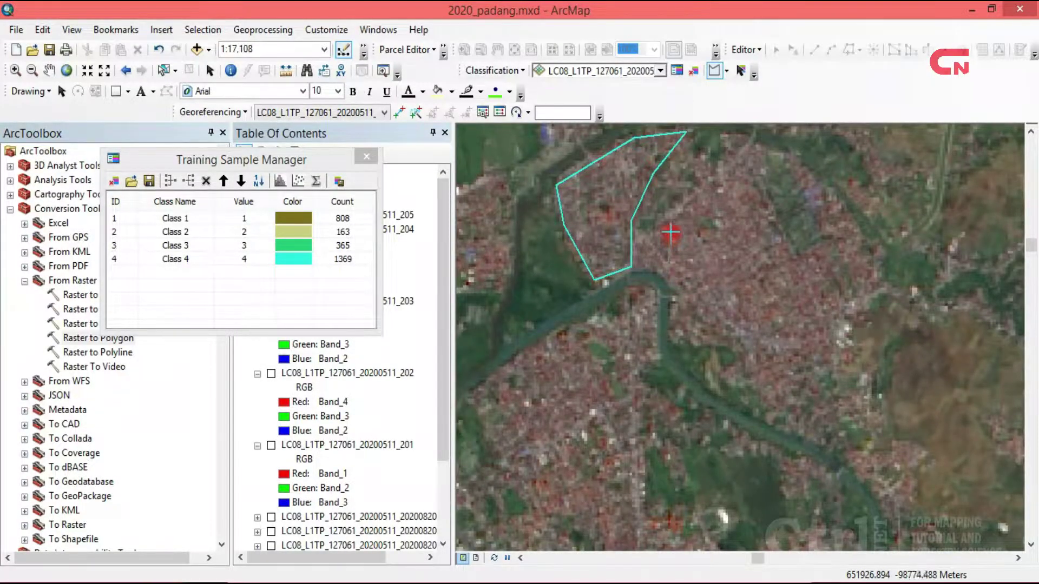
pyautogui.click(685, 194)
pyautogui.click(723, 174)
pyautogui.click(754, 217)
pyautogui.doubleClick(705, 289)
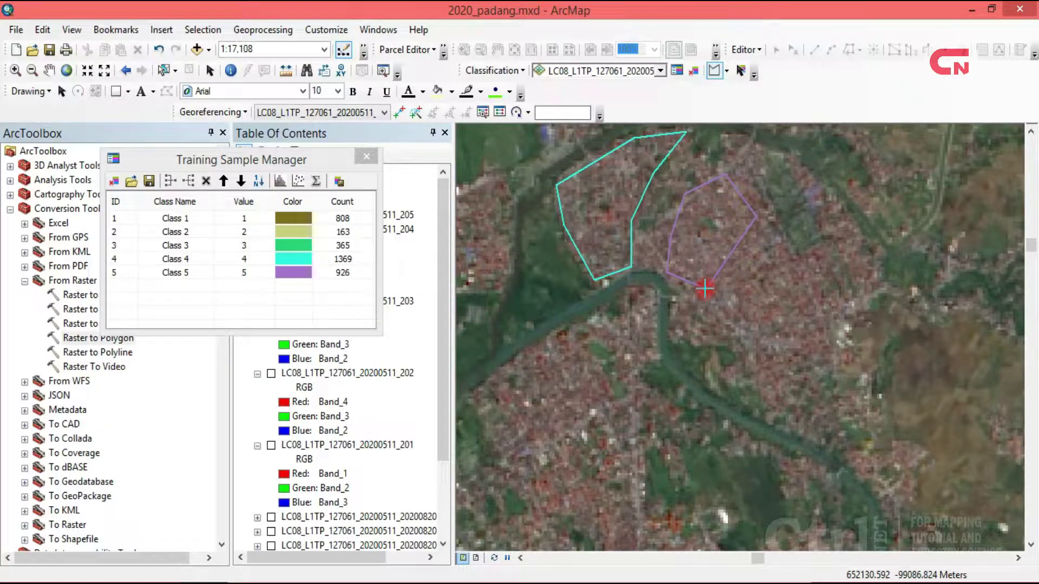
# - Select all five training samples, Class 1 to Class 5, and merge them into a single class
pyautogui.click(249, 284)
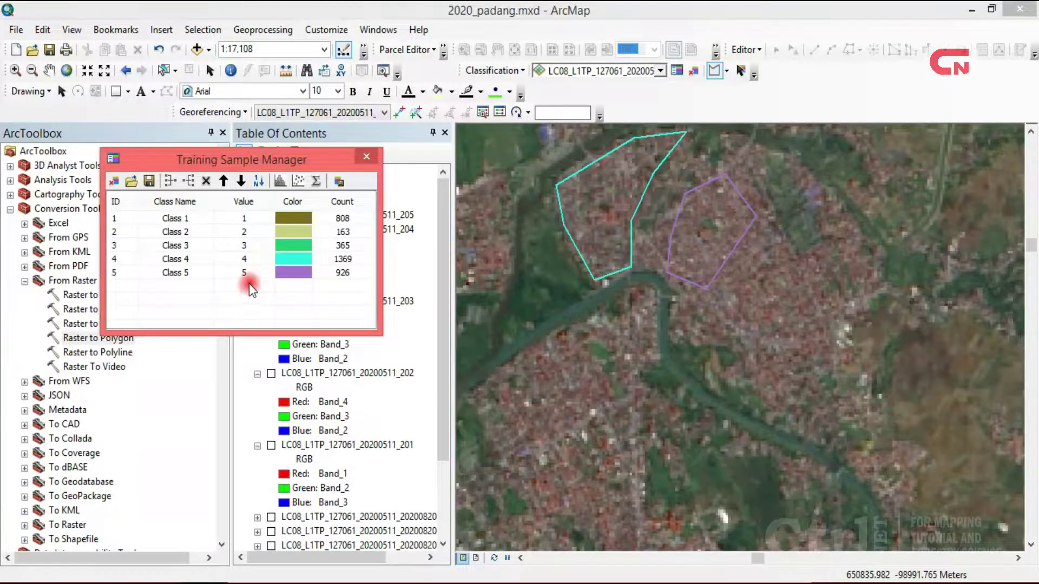
pyautogui.doubleClick(190, 273)
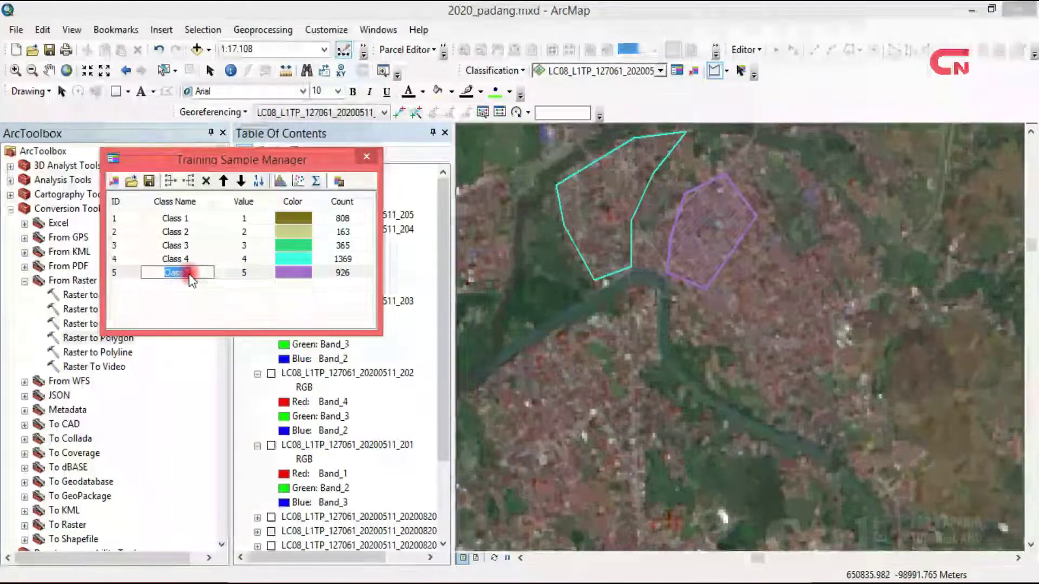
pyautogui.click(193, 285)
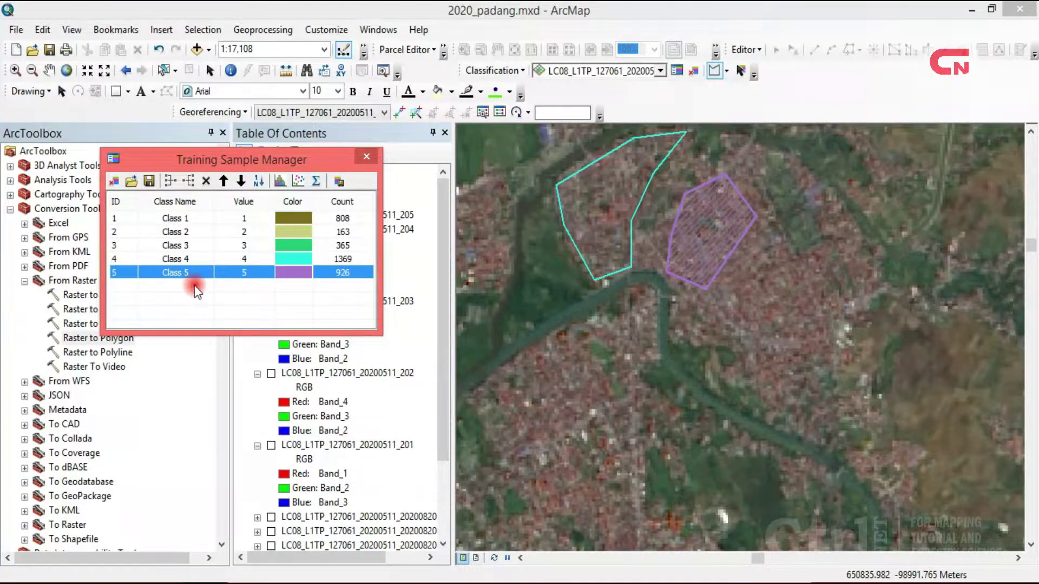
pyautogui.hotkey('shift', 'Up')
pyautogui.hotkey('shift', 'Up')
pyautogui.hotkey('shift', 'Up')
pyautogui.hotkey('shift', 'Up')
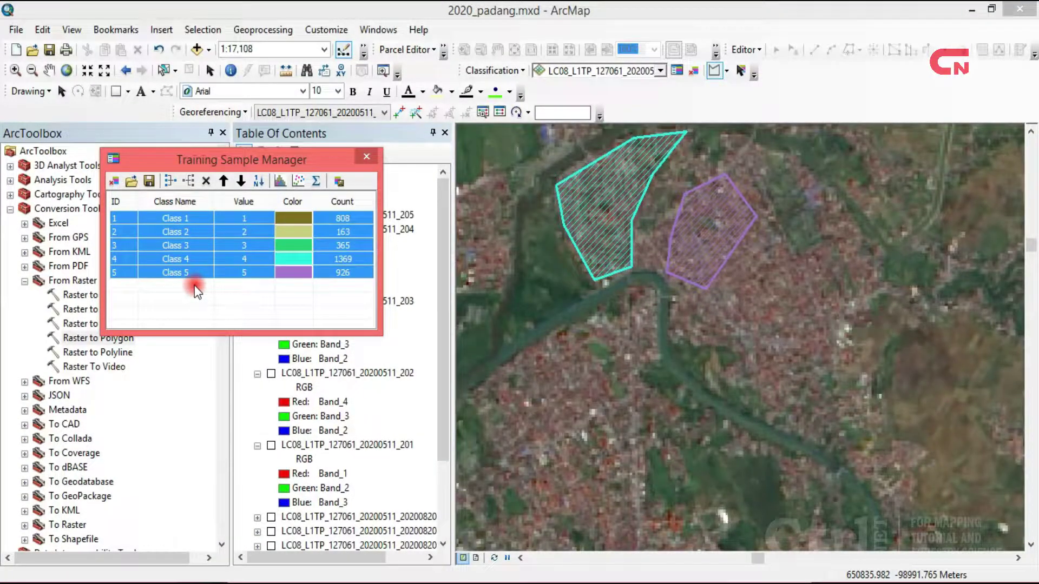
pyautogui.click(170, 181)
# - Name the merged training class Pemukiman and set its color to orange
pyautogui.click(185, 218)
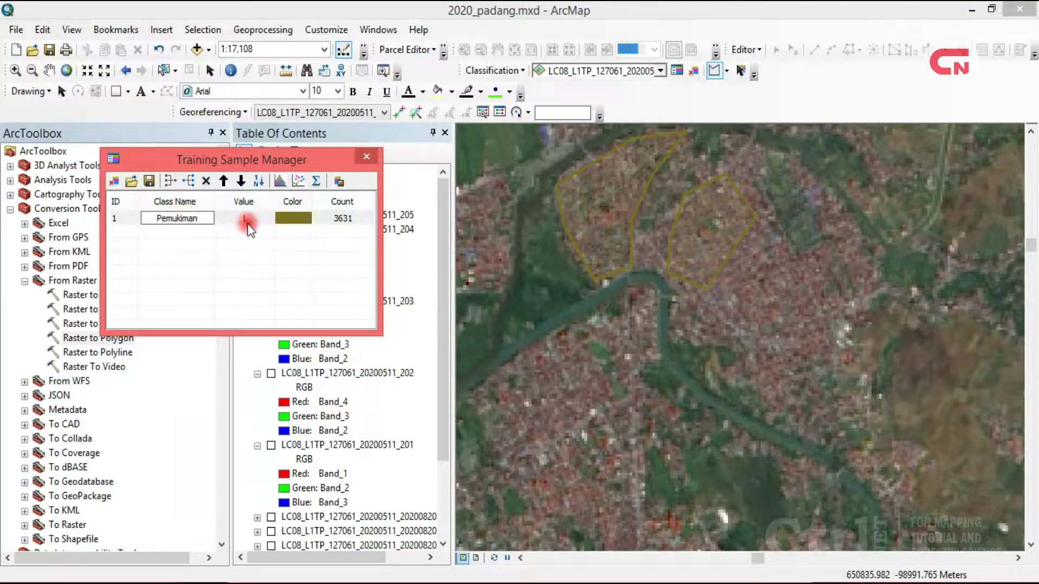
pyautogui.click(301, 222)
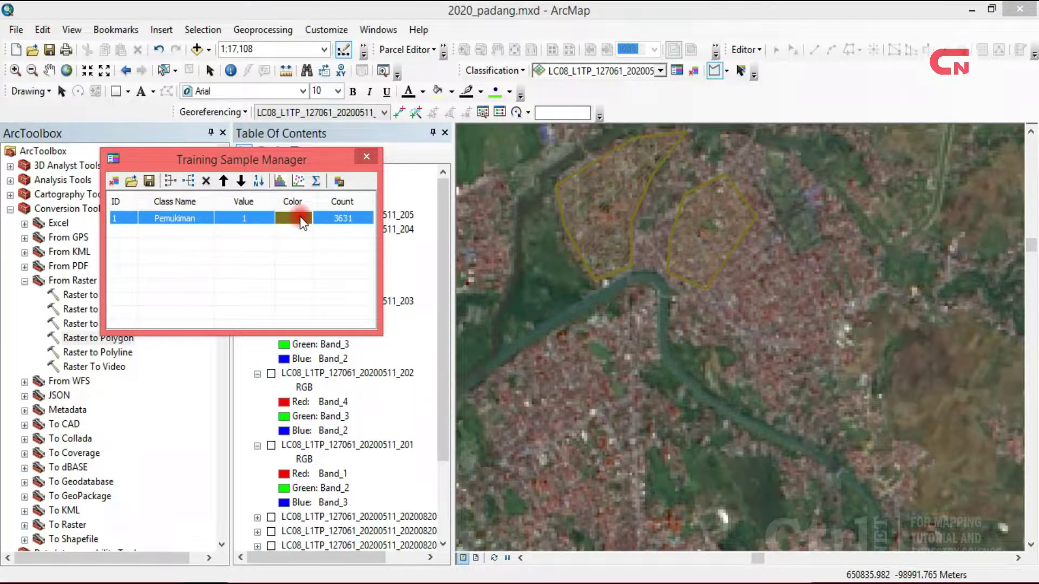
pyautogui.click(294, 251)
pyautogui.click(290, 225)
pyautogui.click(288, 222)
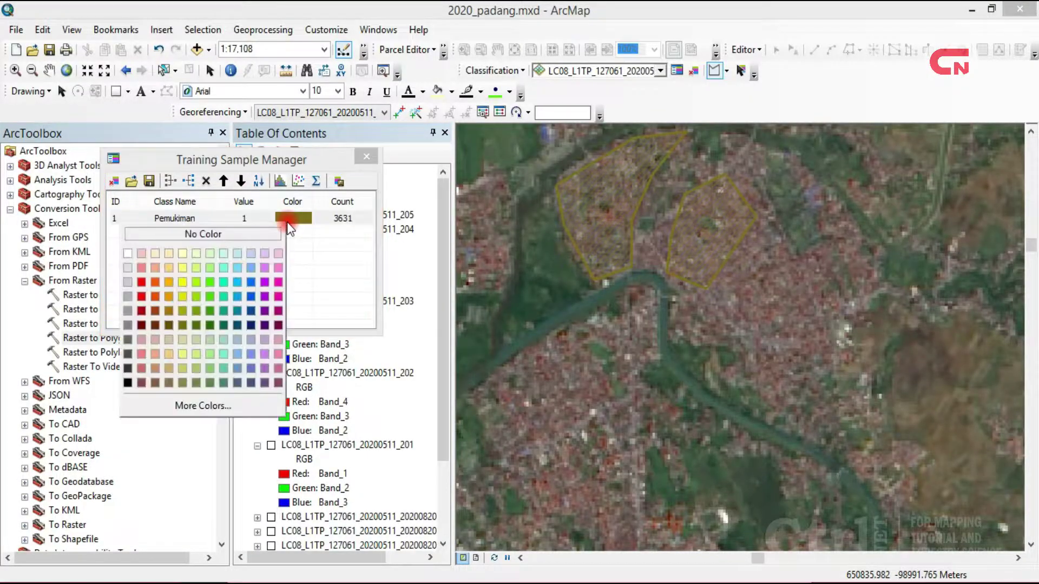
pyautogui.click(169, 294)
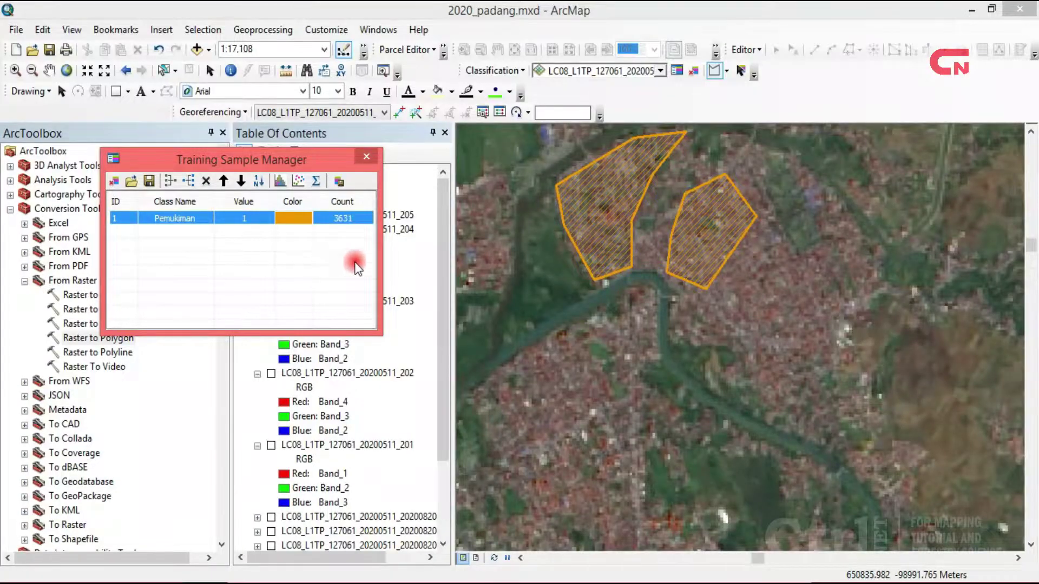
# - Examine the imagery around the river bend, river mouth and coast for further training sample areas
pyautogui.click(48, 73)
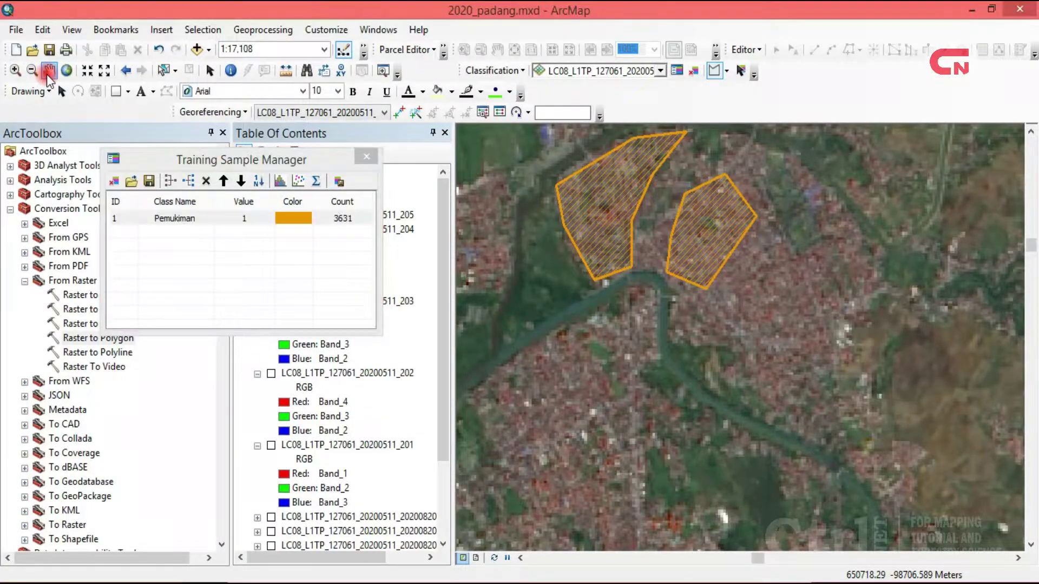
pyautogui.moveTo(619, 320); pyautogui.dragTo(780, 201)
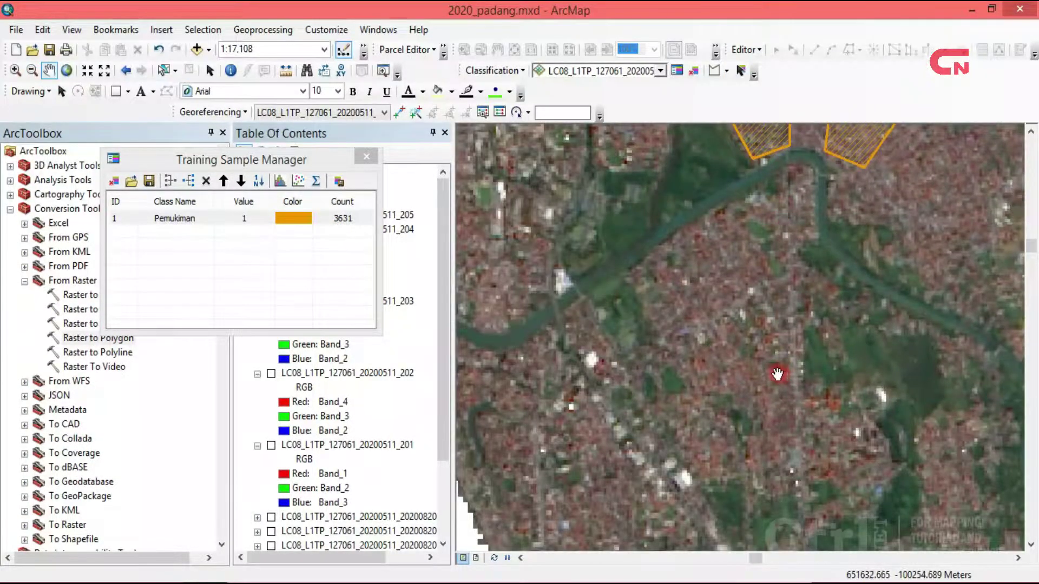
pyautogui.moveTo(675, 378); pyautogui.dragTo(881, 429)
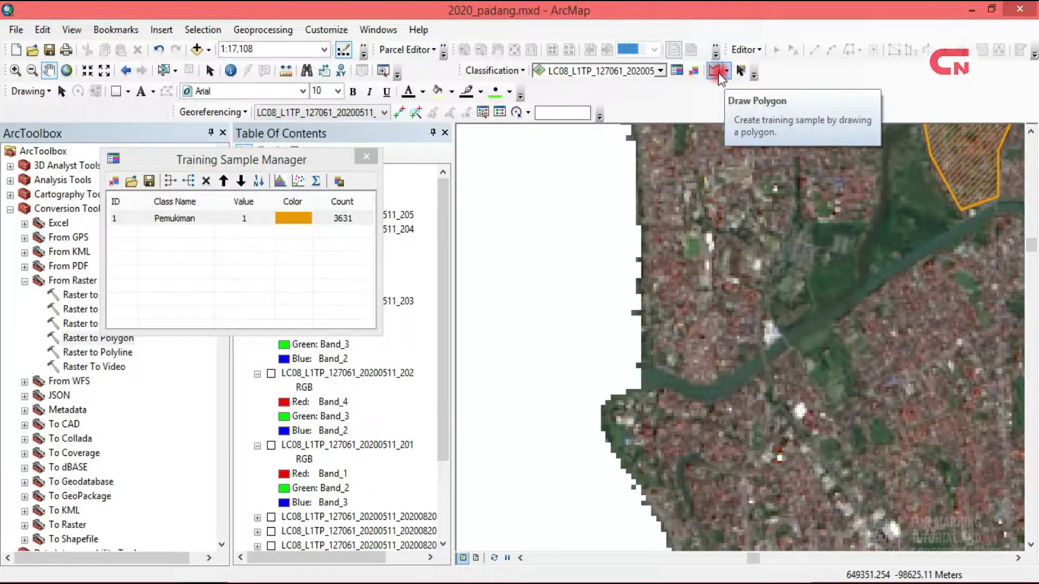
pyautogui.moveTo(809, 261); pyautogui.dragTo(701, 266)
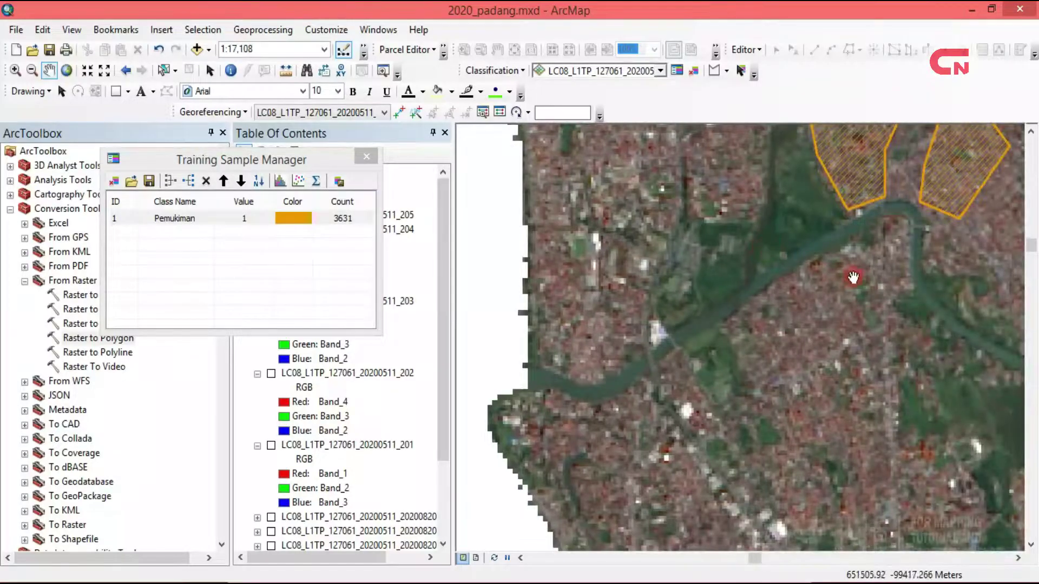
pyautogui.moveTo(853, 277); pyautogui.dragTo(795, 248)
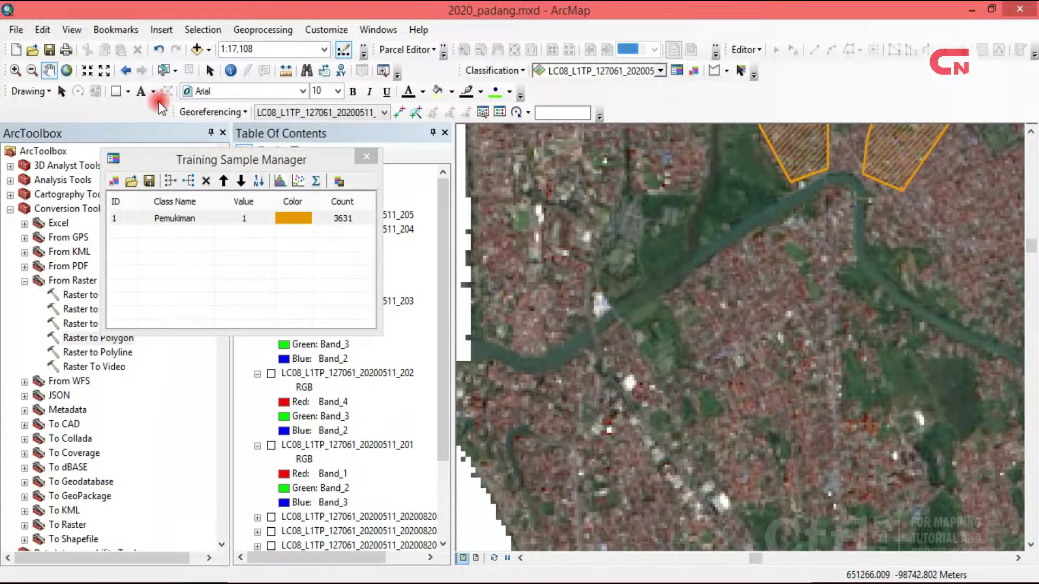
pyautogui.click(33, 71)
pyautogui.moveTo(507, 158); pyautogui.dragTo(981, 461)
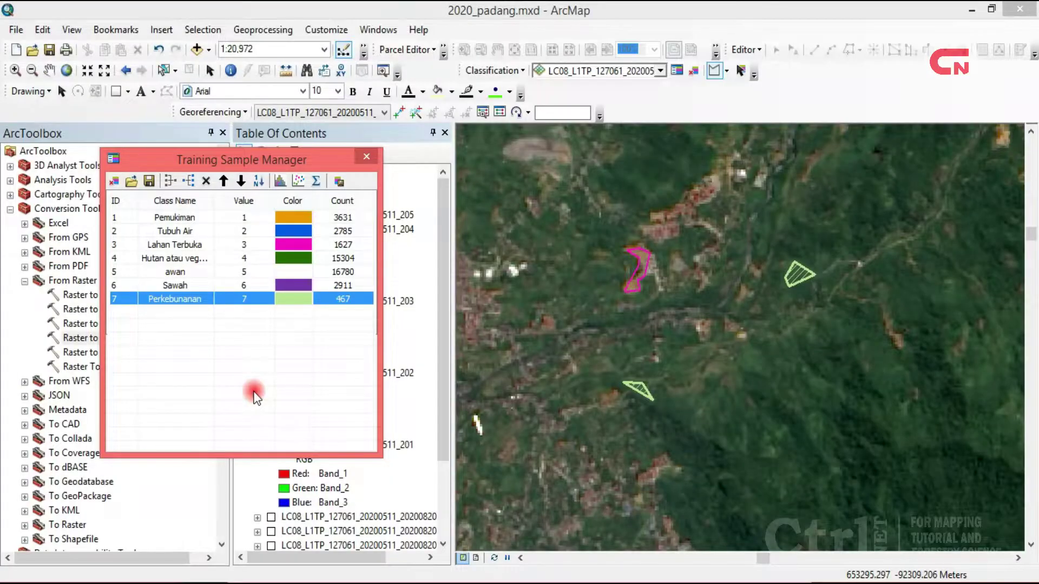
# - Save the map document and run Interactive Supervised Classification on the LC08_L1TP_127061_20200511_204 image using the seven training classes
pyautogui.click(54, 77)
pyautogui.click(30, 72)
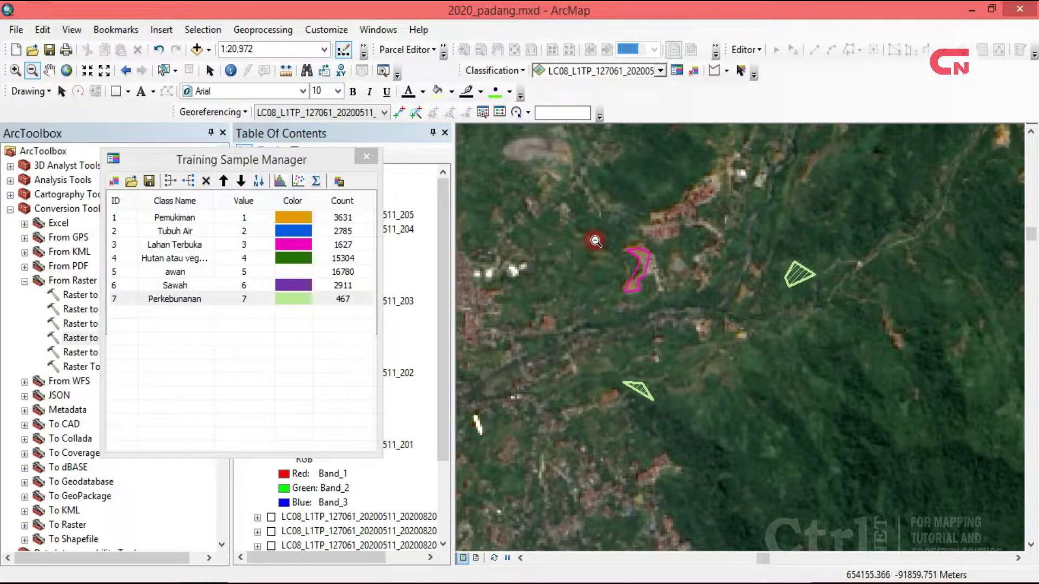
pyautogui.moveTo(594, 239); pyautogui.dragTo(925, 498)
pyautogui.click(864, 474)
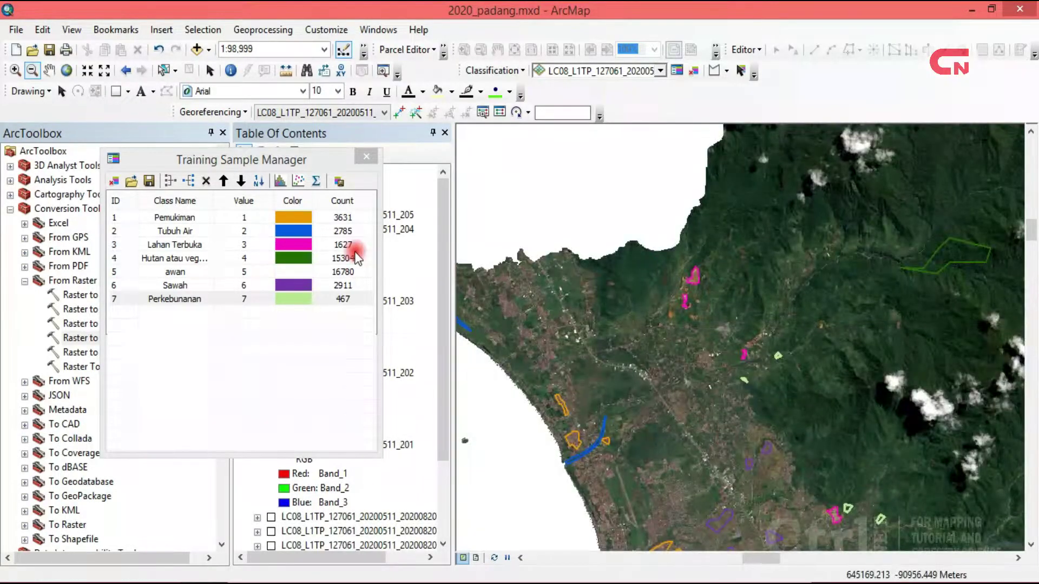
pyautogui.click(33, 50)
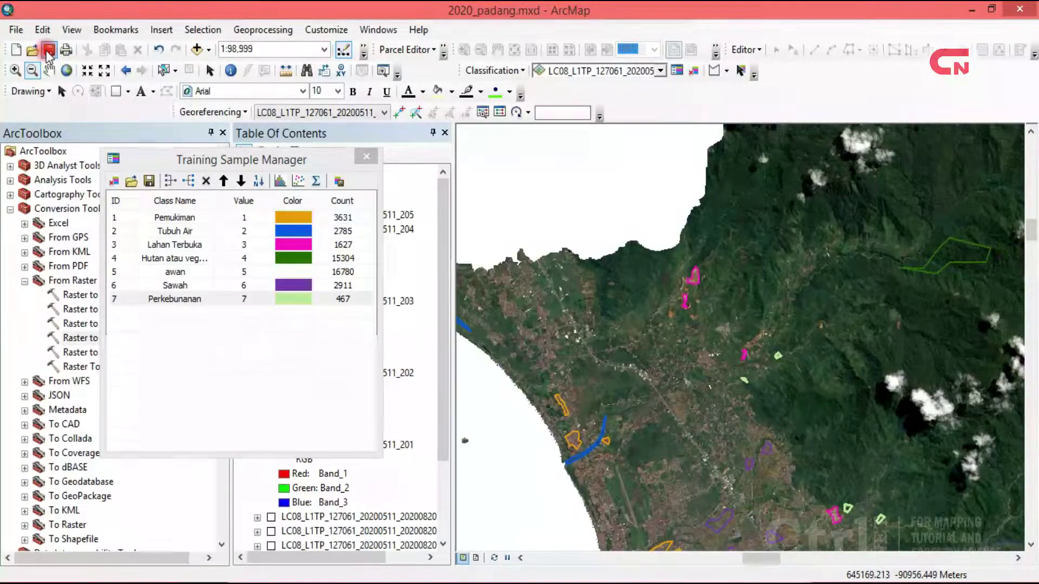
pyautogui.click(520, 71)
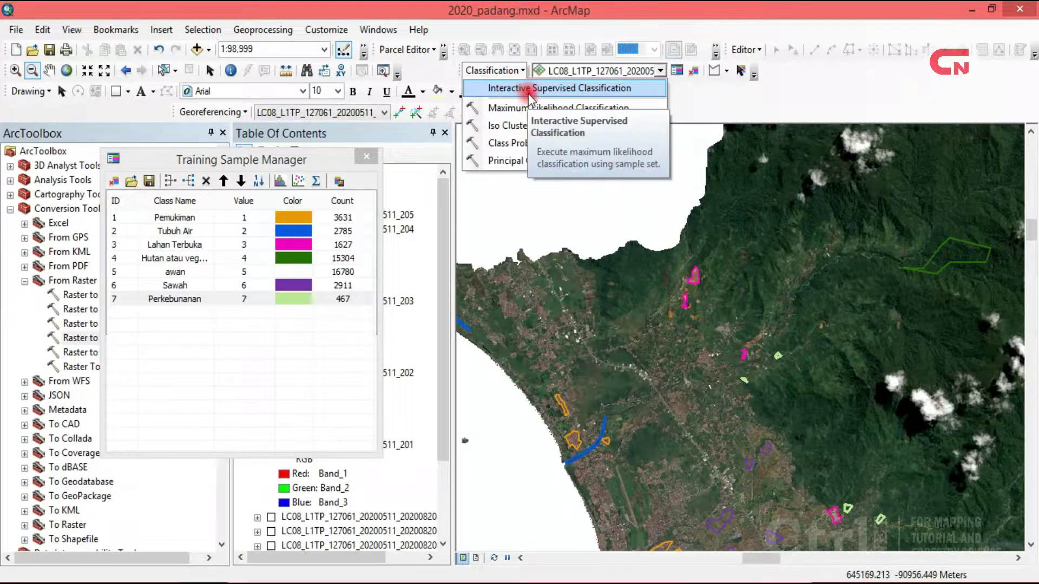
pyautogui.click(566, 87)
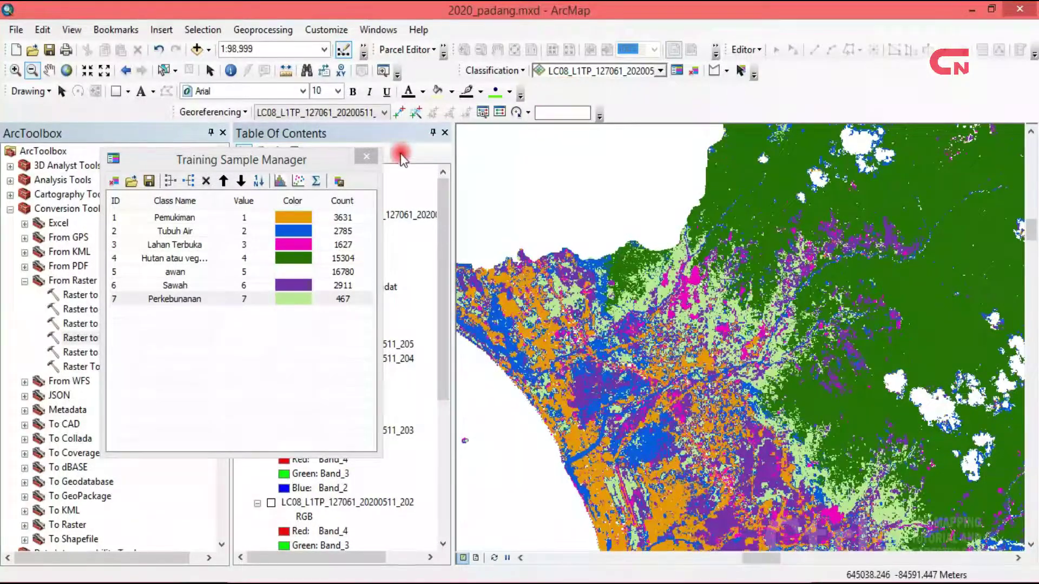
# - Save the map document with the classification result and close the Training Sample Manager
pyautogui.moveTo(313, 162); pyautogui.dragTo(263, 348)
pyautogui.moveTo(199, 315); pyautogui.dragTo(182, 199)
pyautogui.click(49, 51)
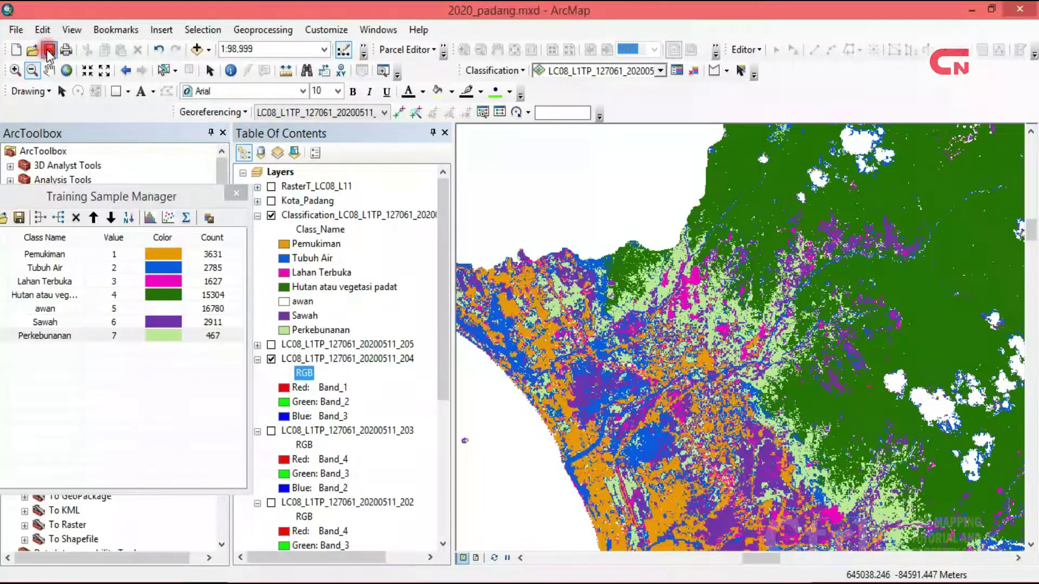
pyautogui.moveTo(139, 197); pyautogui.dragTo(228, 200)
pyautogui.moveTo(341, 254); pyautogui.dragTo(278, 252)
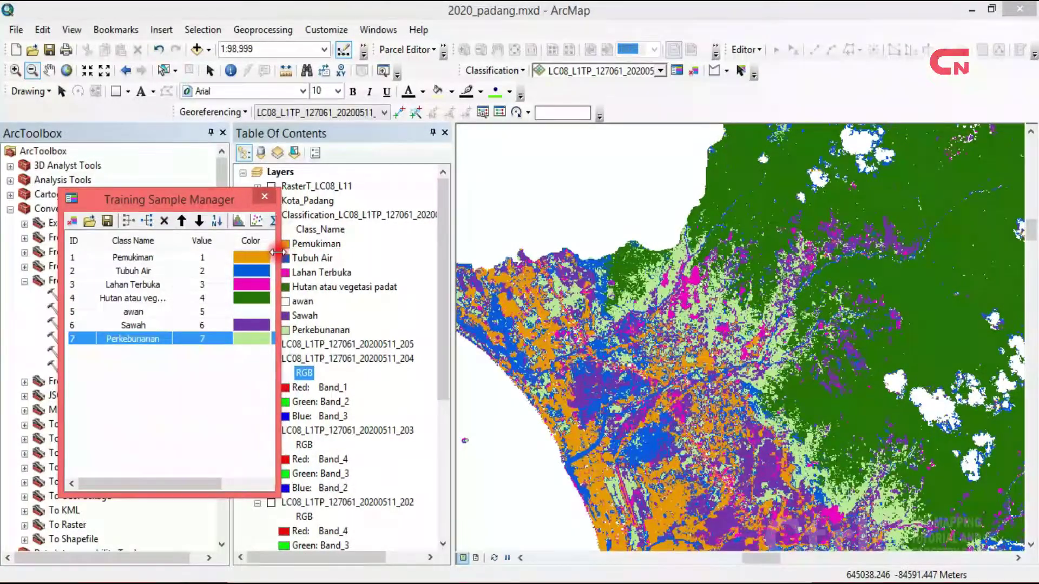
pyautogui.moveTo(201, 209); pyautogui.dragTo(126, 204)
pyautogui.click(186, 195)
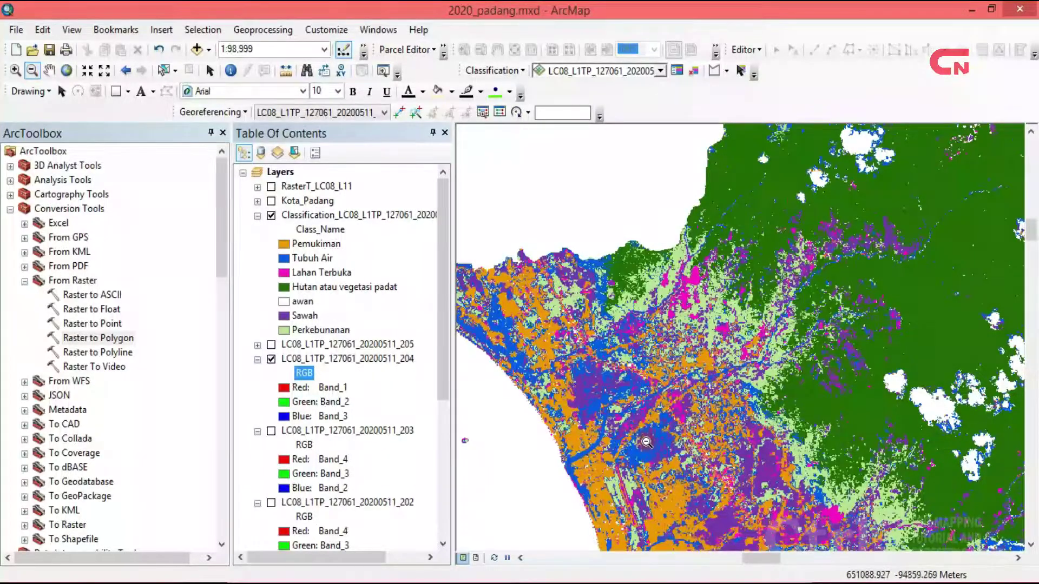
# - Examine the classified land cover along the coast and inland, comparing it with the underlying satellite image
pyautogui.click(50, 70)
pyautogui.moveTo(897, 349); pyautogui.dragTo(853, 214)
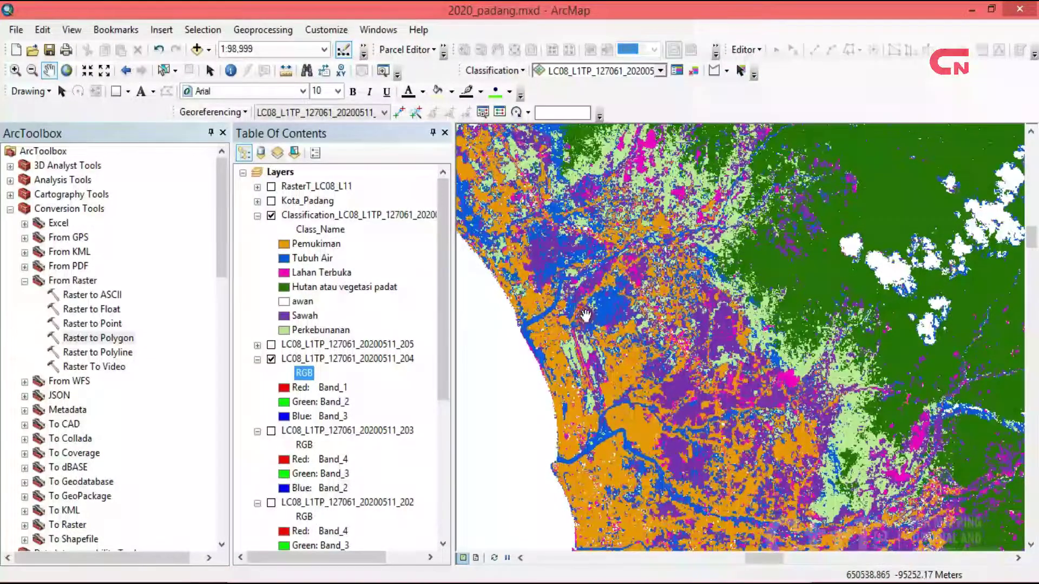
pyautogui.moveTo(698, 388); pyautogui.dragTo(676, 203)
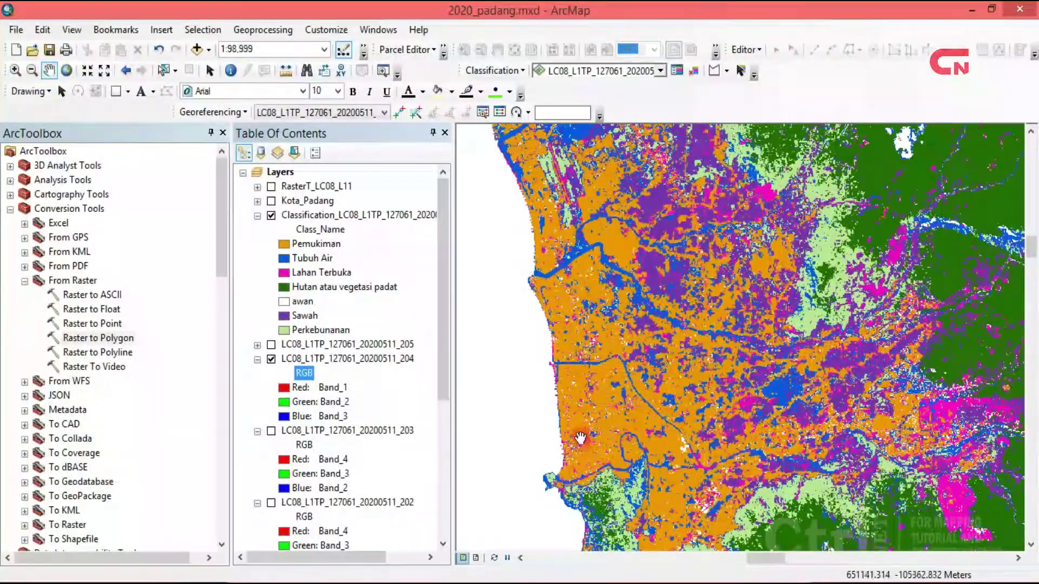
pyautogui.click(284, 243)
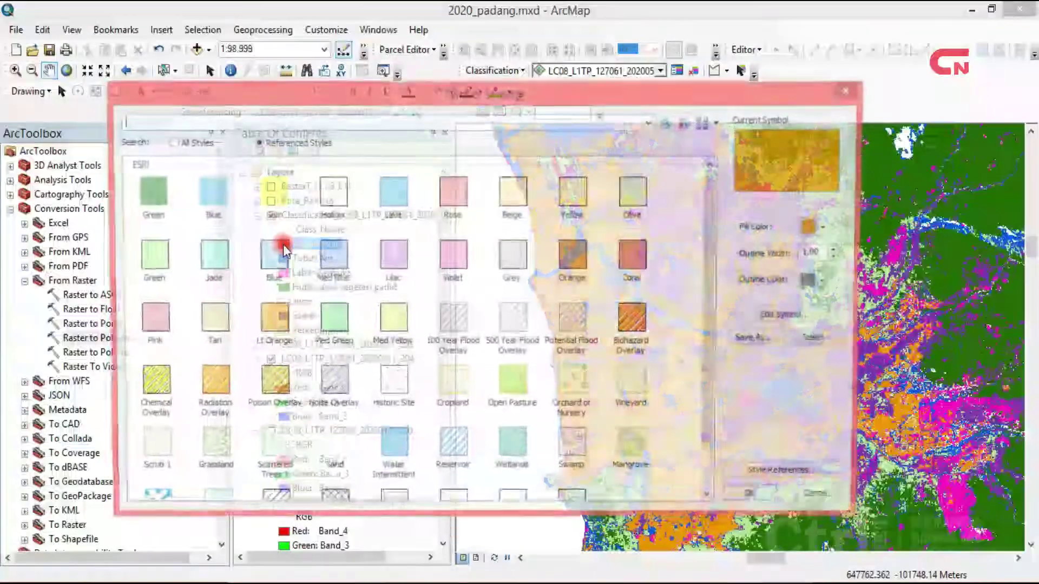
pyautogui.click(853, 89)
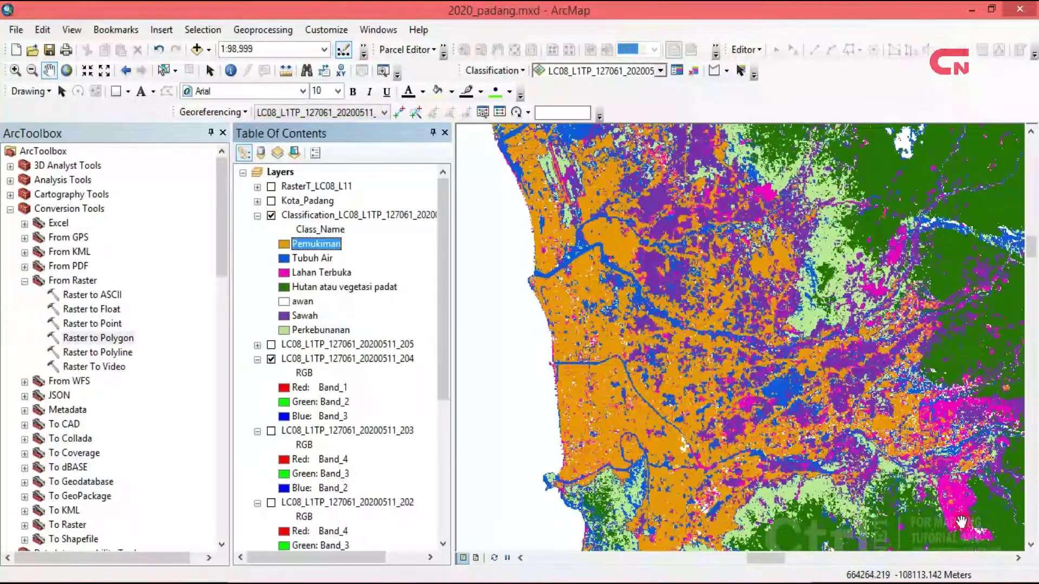
pyautogui.moveTo(961, 522); pyautogui.dragTo(873, 422)
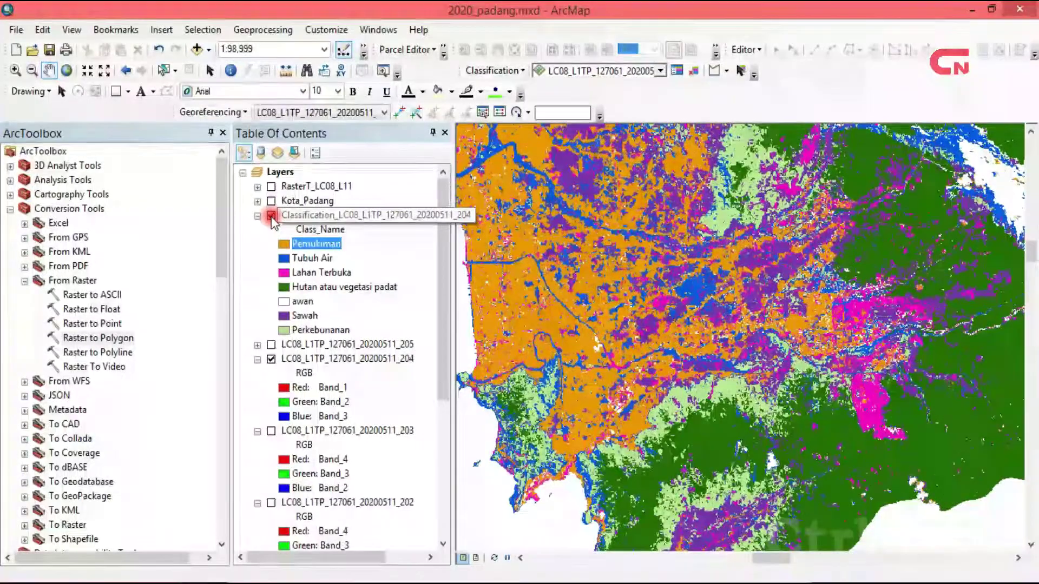
pyautogui.click(271, 216)
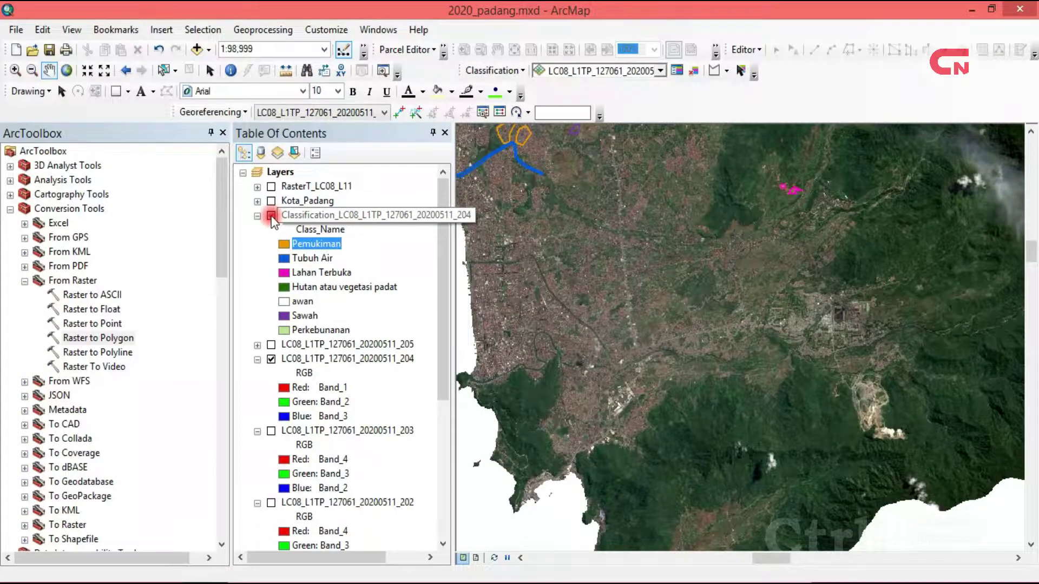
pyautogui.click(271, 216)
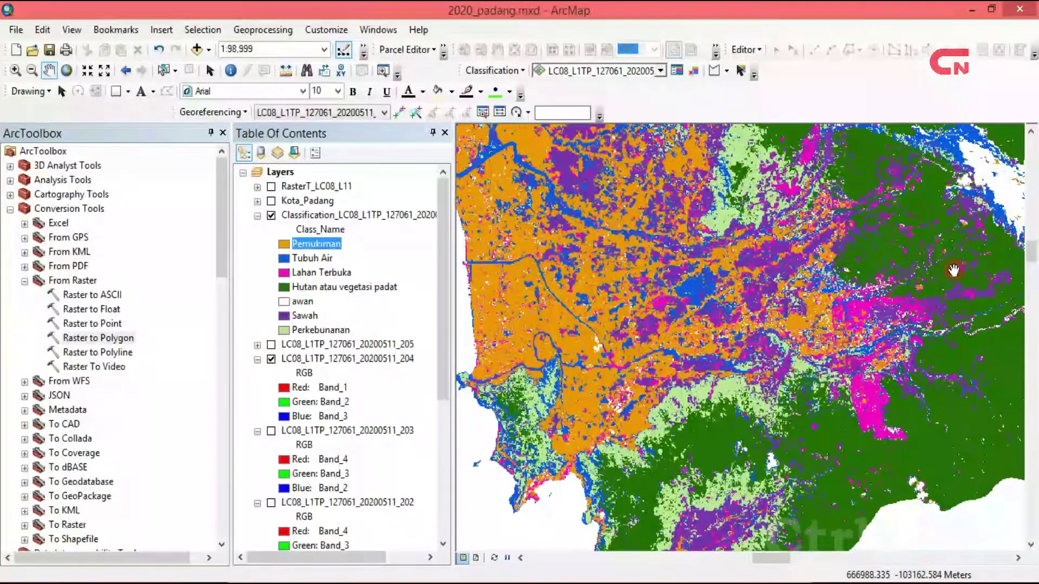
pyautogui.moveTo(950, 270); pyautogui.dragTo(787, 487)
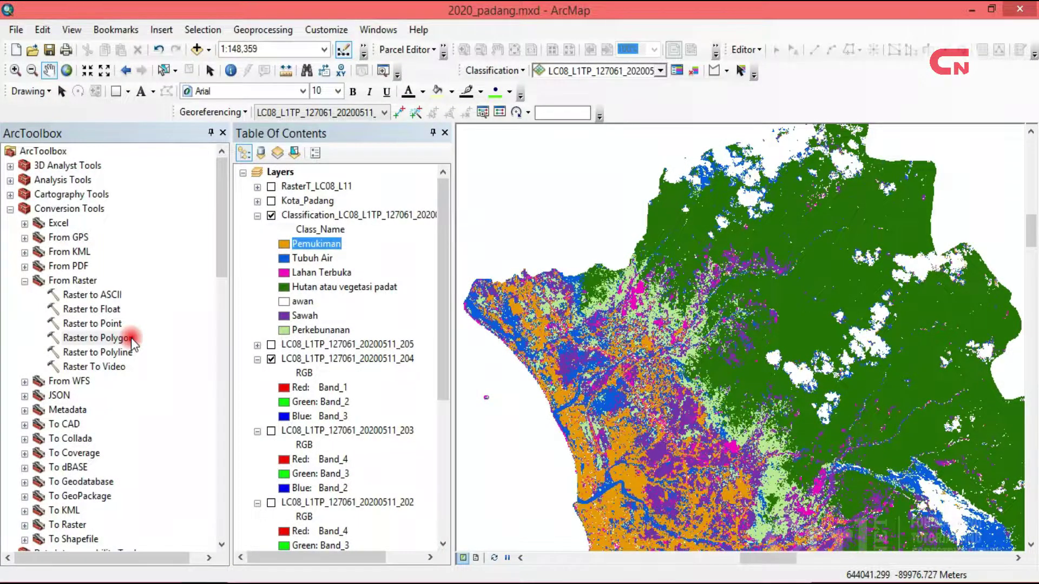
# - Convert the Classification_LC08_L1TP_127061_20200511_204 raster to polygons by the Value field, with Simplify polygons enabled
pyautogui.click(130, 337)
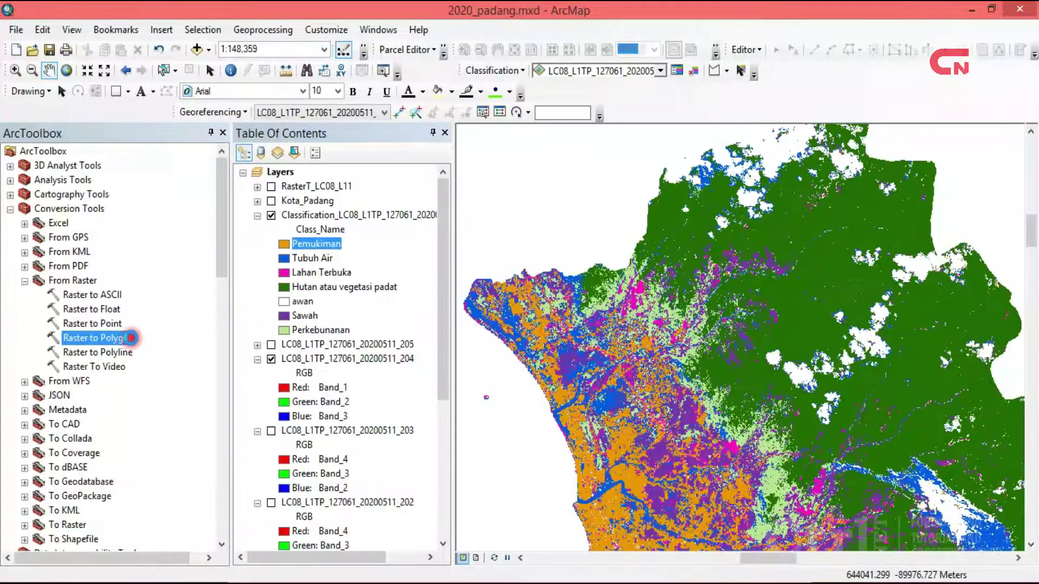
pyautogui.doubleClick(131, 337)
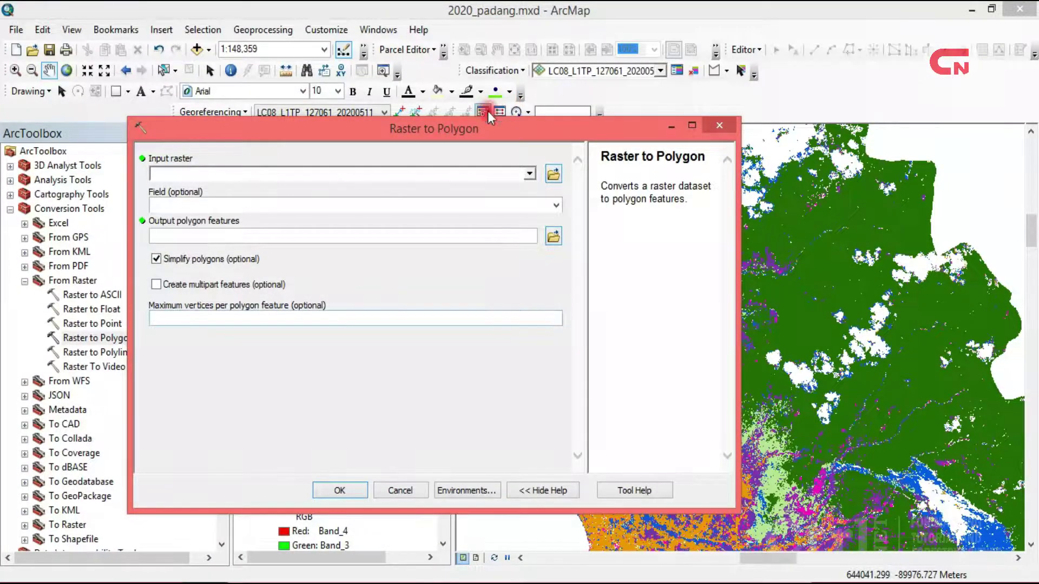
pyautogui.moveTo(478, 128); pyautogui.dragTo(720, 168)
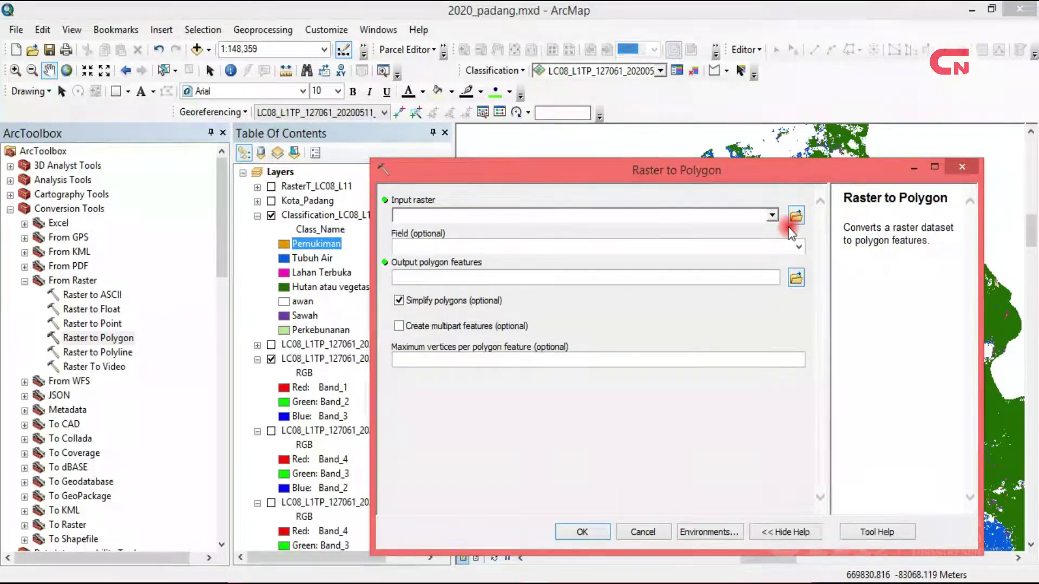
pyautogui.click(773, 216)
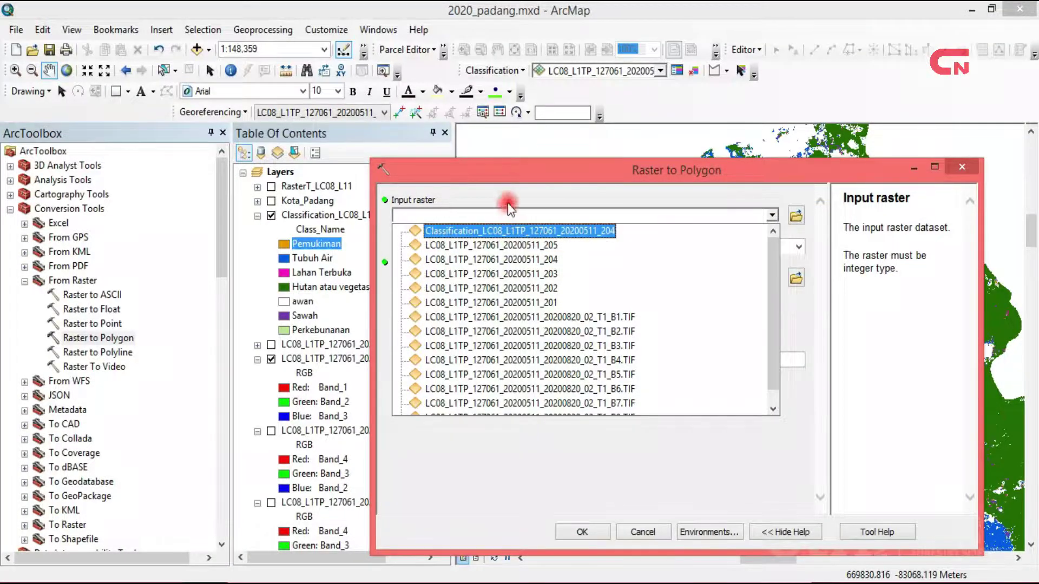
pyautogui.click(495, 168)
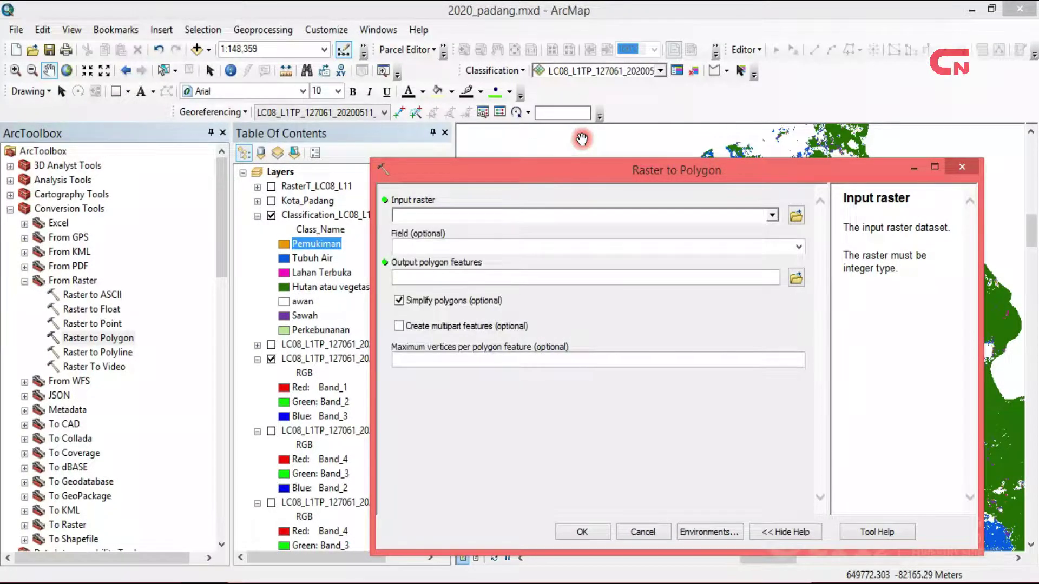
pyautogui.moveTo(577, 168); pyautogui.dragTo(654, 158)
pyautogui.click(381, 217)
pyautogui.moveTo(380, 217); pyautogui.dragTo(522, 208)
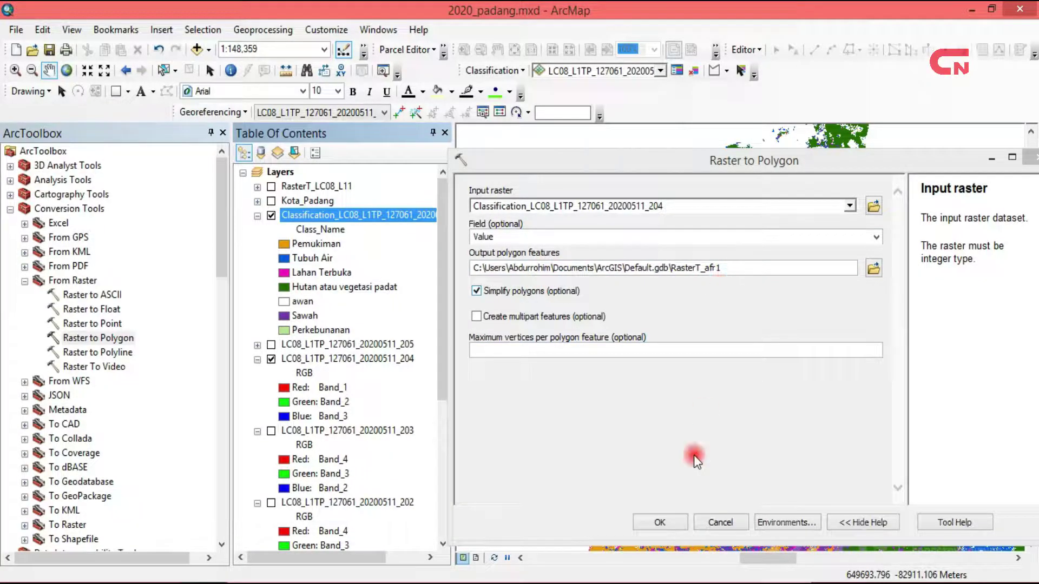
pyautogui.click(660, 522)
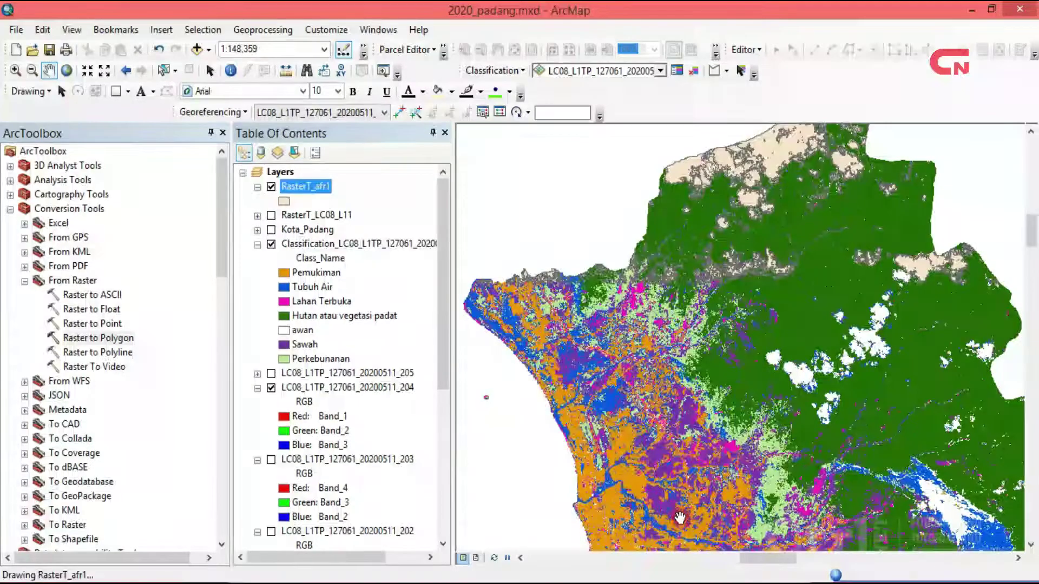
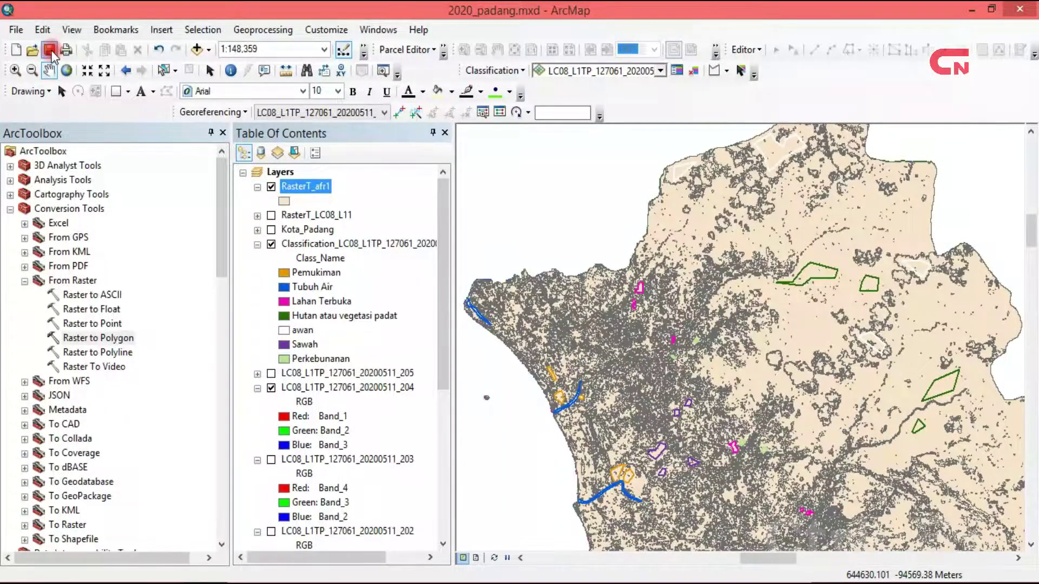
# - Inspect the converted polygons up close and open the attribute table of the RasterT_afr1 layer
pyautogui.click(17, 72)
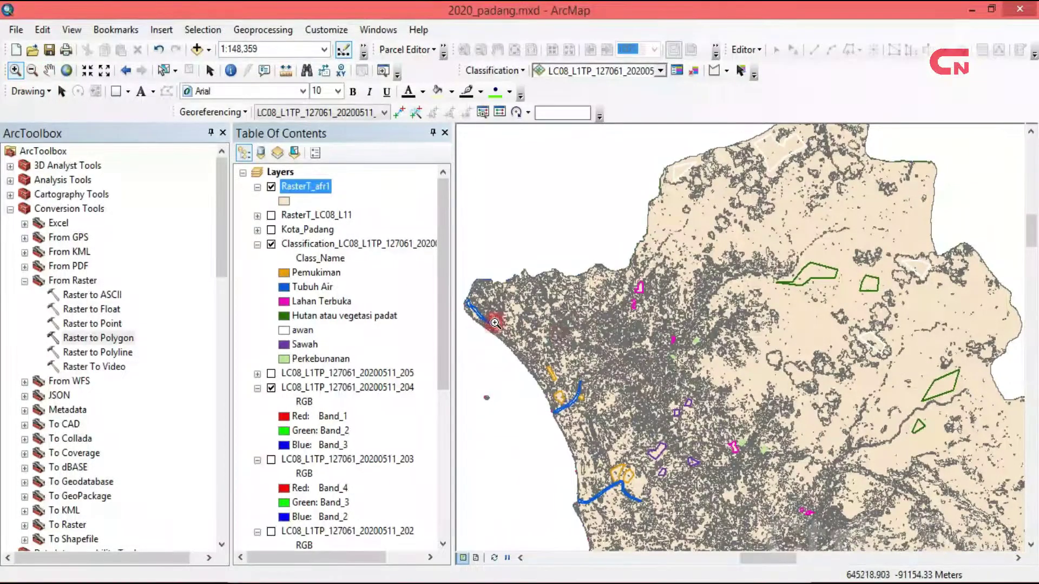
pyautogui.moveTo(596, 326); pyautogui.dragTo(657, 382)
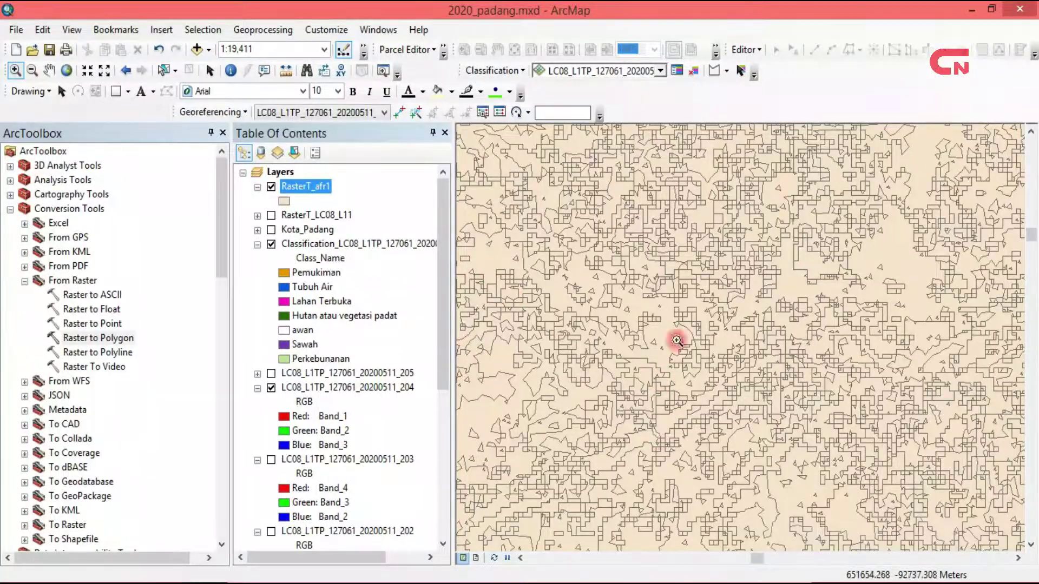
pyautogui.rightClick(311, 187)
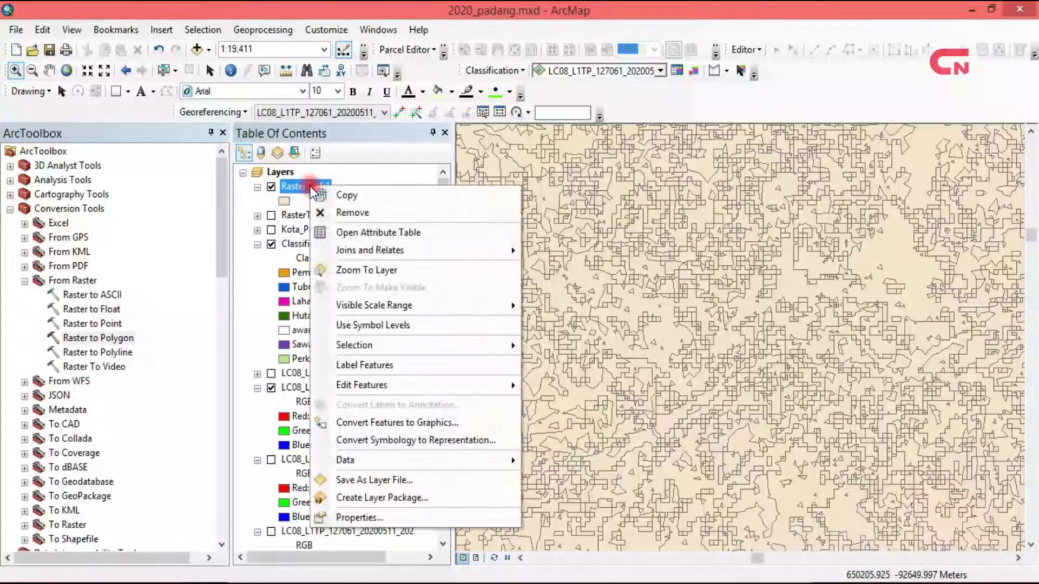
pyautogui.click(378, 234)
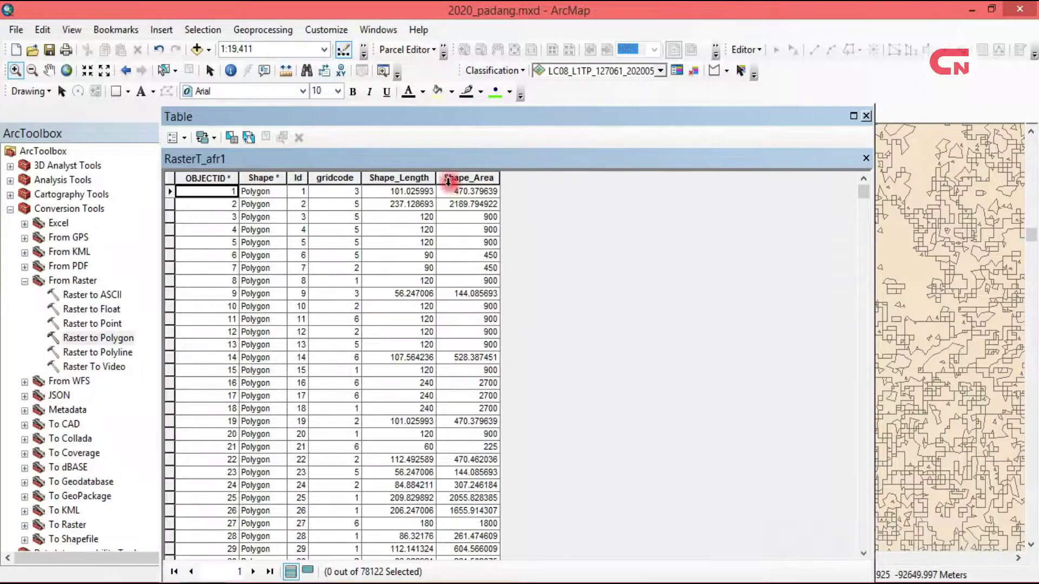
pyautogui.moveTo(402, 119); pyautogui.dragTo(464, 111)
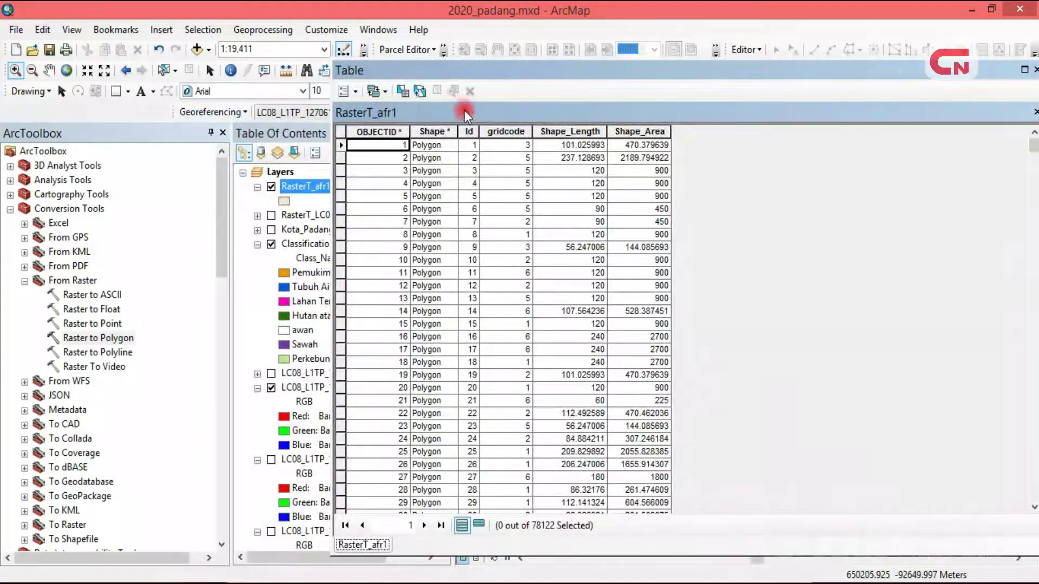
# - Add a Text field named Keterangan with length 50 to the RasterT_afr1 attribute table
pyautogui.click(356, 91)
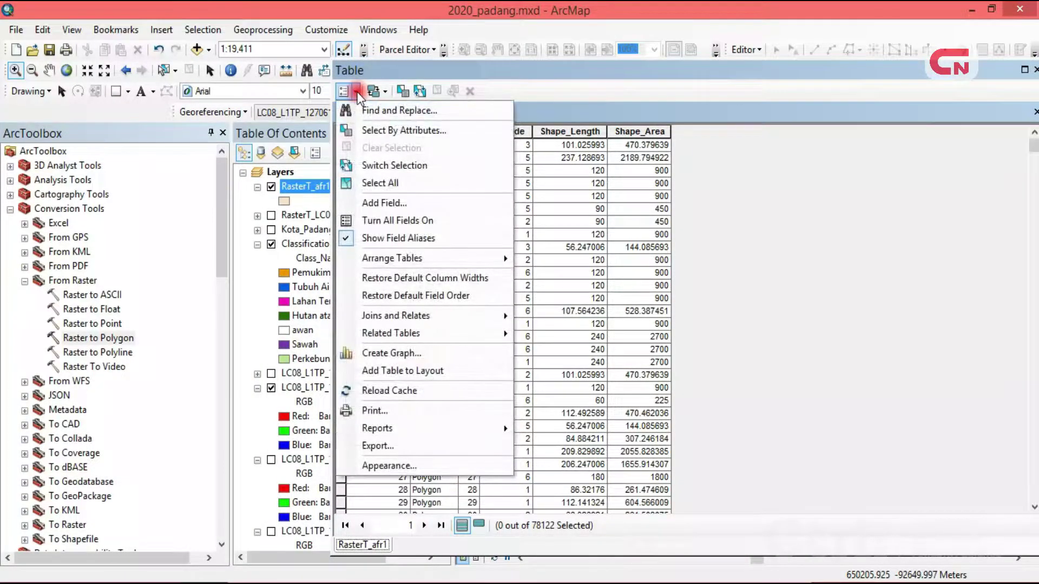
pyautogui.click(370, 205)
pyautogui.write('Keterangan')
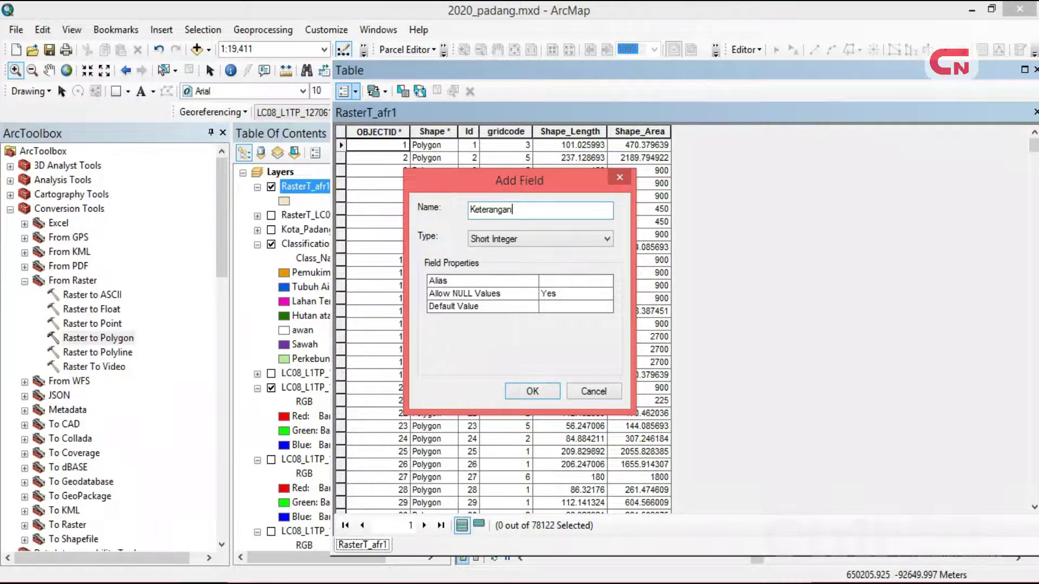
pyautogui.click(515, 243)
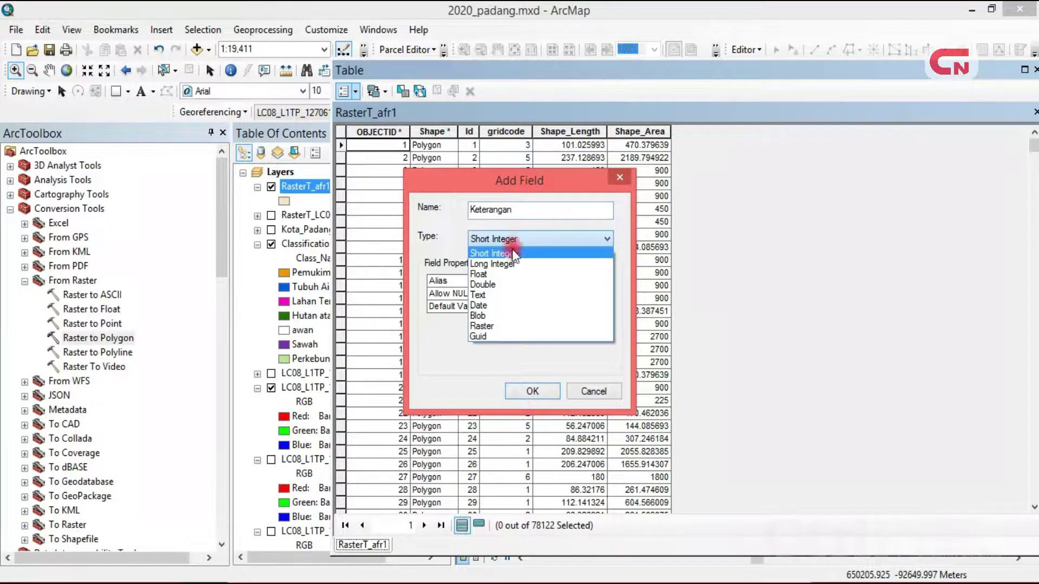
pyautogui.click(498, 295)
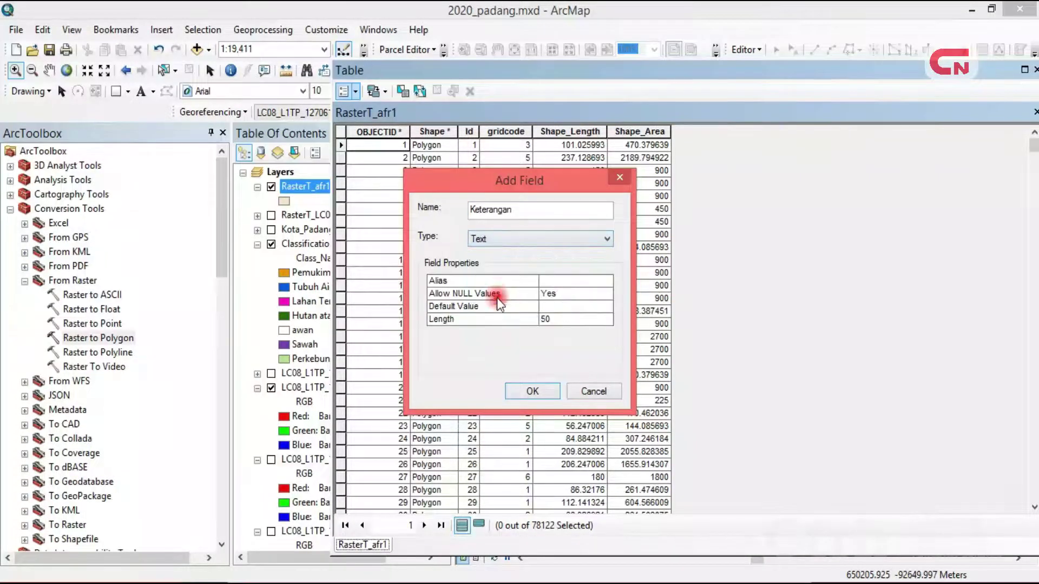
pyautogui.click(526, 392)
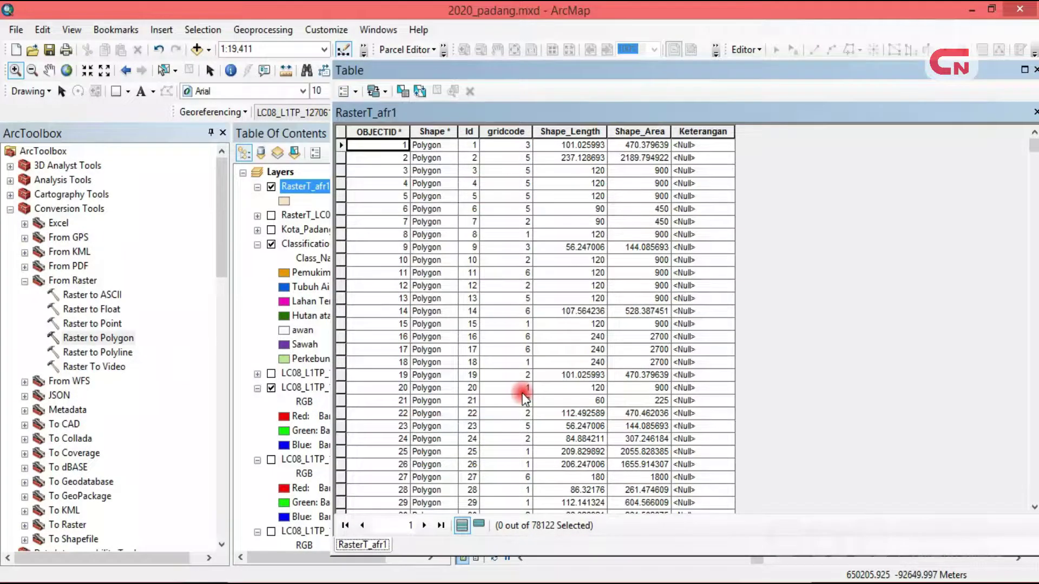
# - Shrink and reposition the attribute table window and open the Training Sample Manager beside it as a reference for the class values
pyautogui.doubleClick(475, 75)
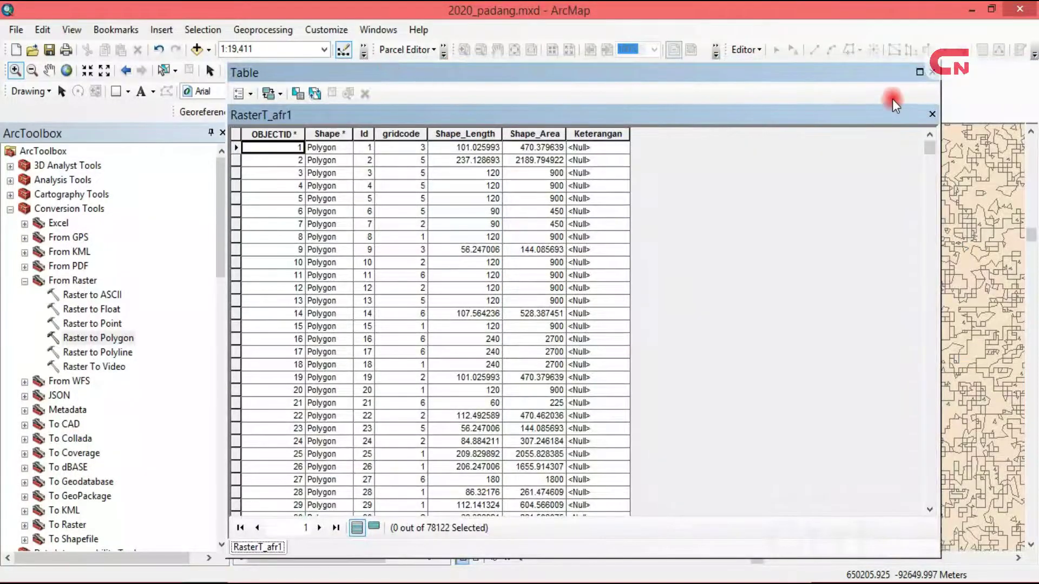
pyautogui.moveTo(940, 91); pyautogui.dragTo(659, 97)
pyautogui.moveTo(441, 78); pyautogui.dragTo(790, 66)
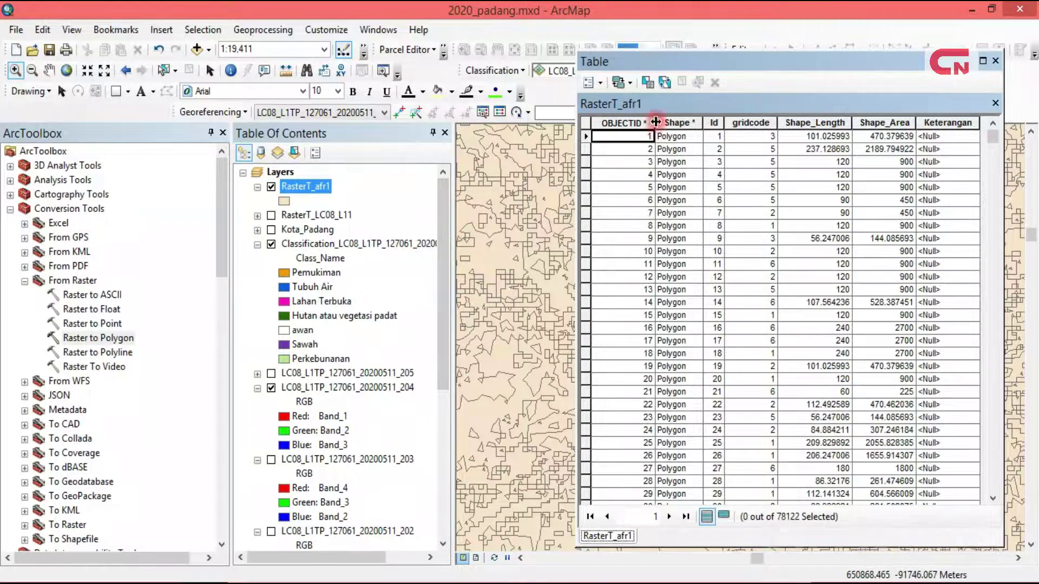
pyautogui.moveTo(640, 58); pyautogui.dragTo(639, 129)
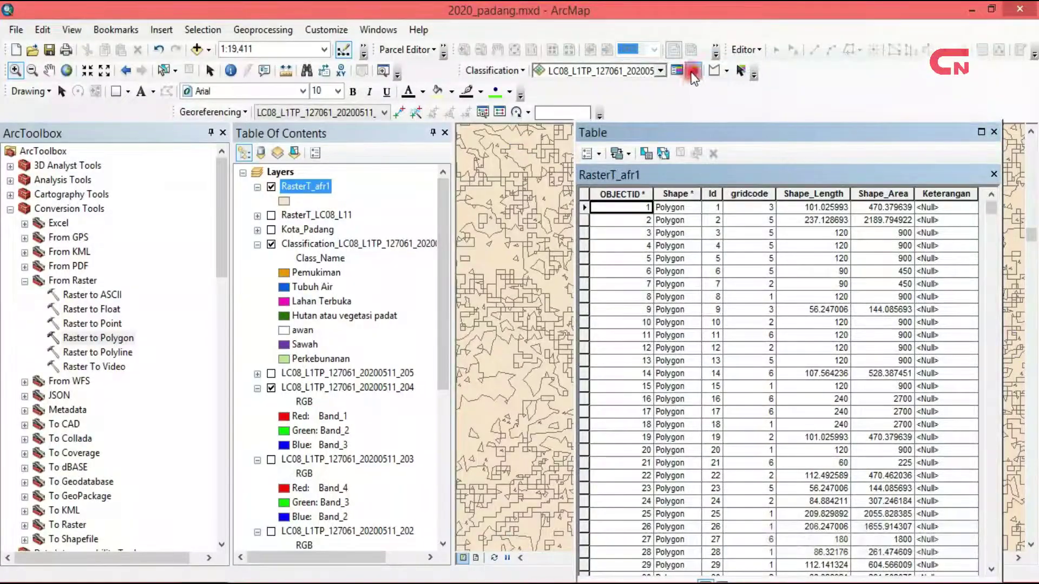
pyautogui.click(677, 70)
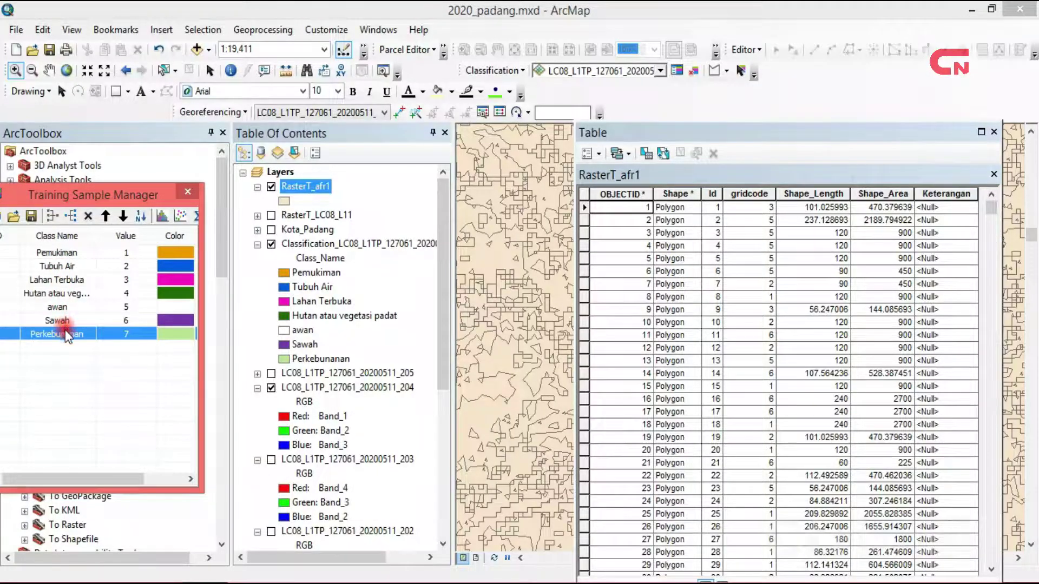
pyautogui.moveTo(753, 137); pyautogui.dragTo(723, 73)
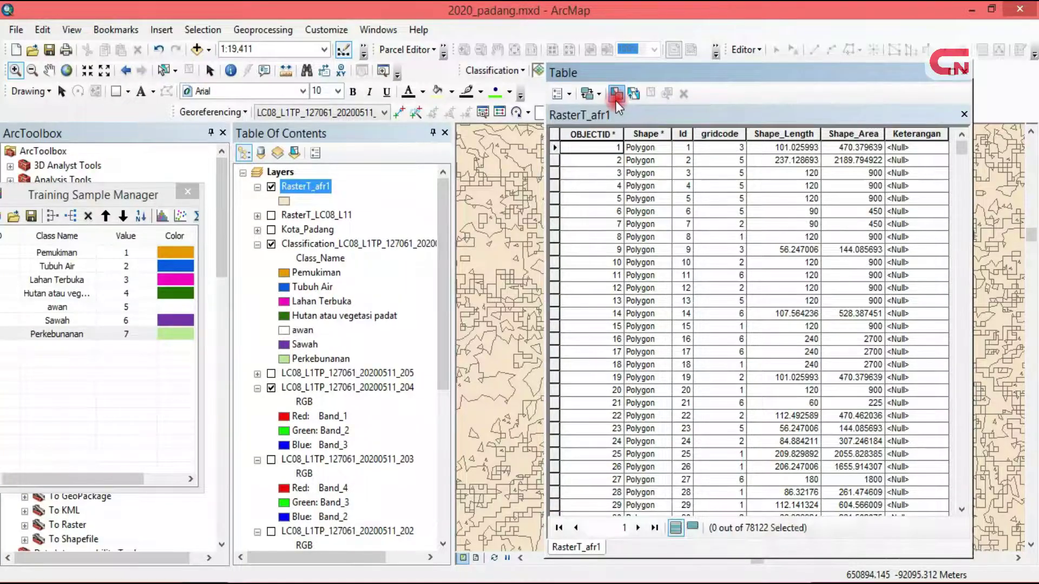
# - Select the records where gridcode = 1 by attributes and show only the selected records in the table
pyautogui.click(615, 96)
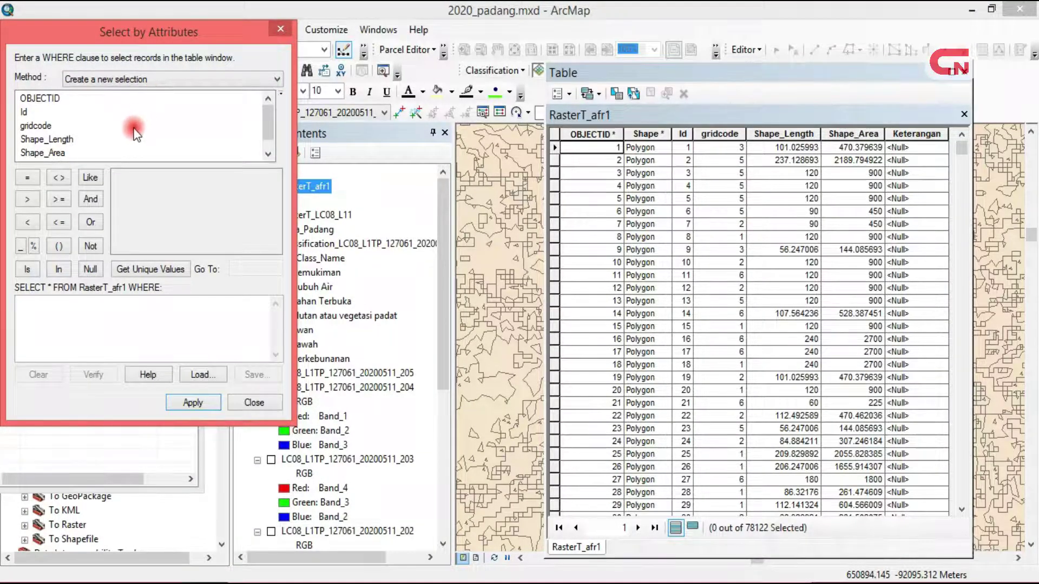
pyautogui.click(43, 128)
pyautogui.doubleClick(43, 128)
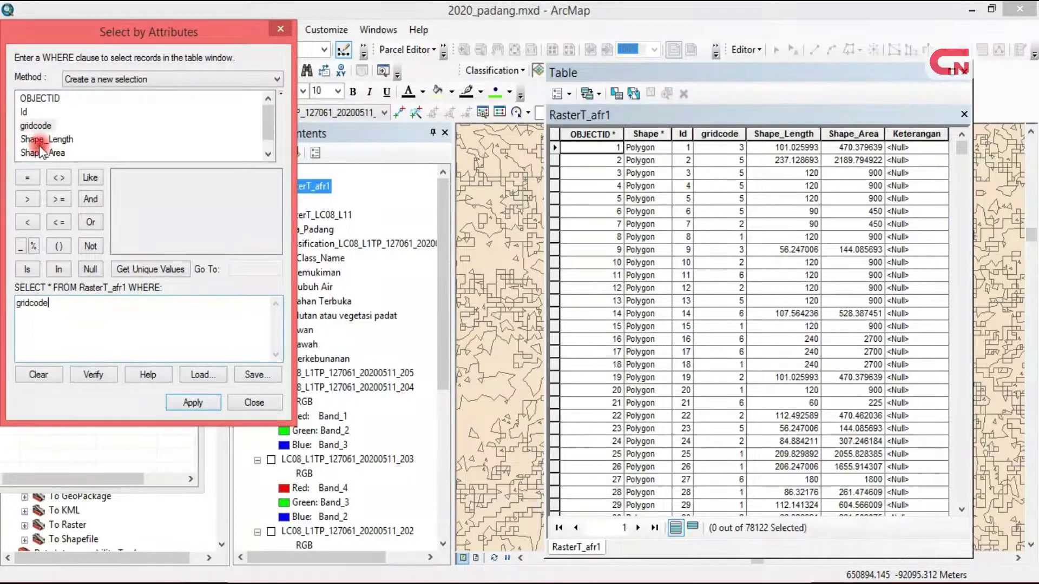
pyautogui.click(27, 177)
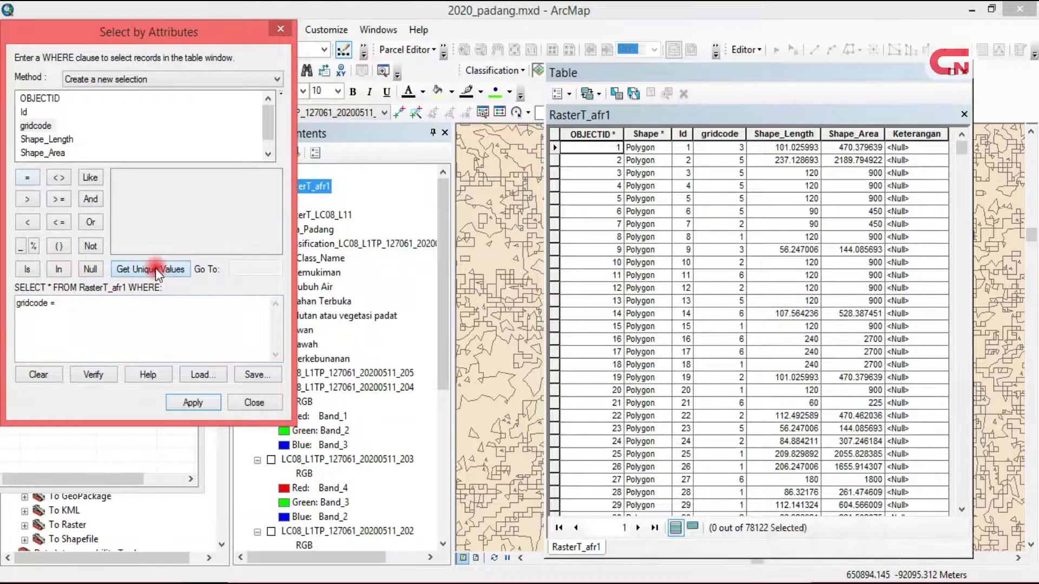
pyautogui.click(145, 280)
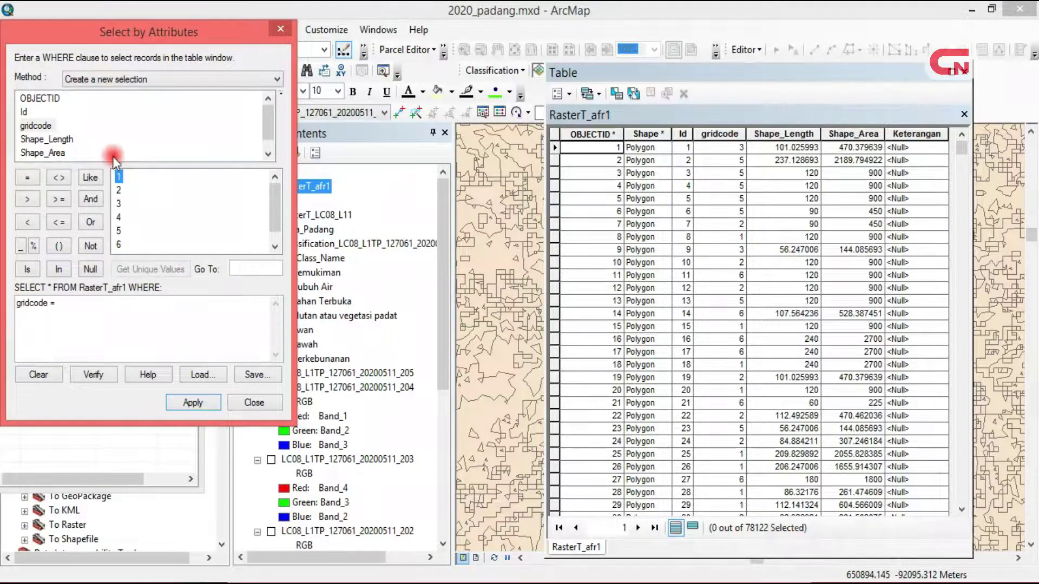
pyautogui.doubleClick(118, 176)
pyautogui.click(194, 402)
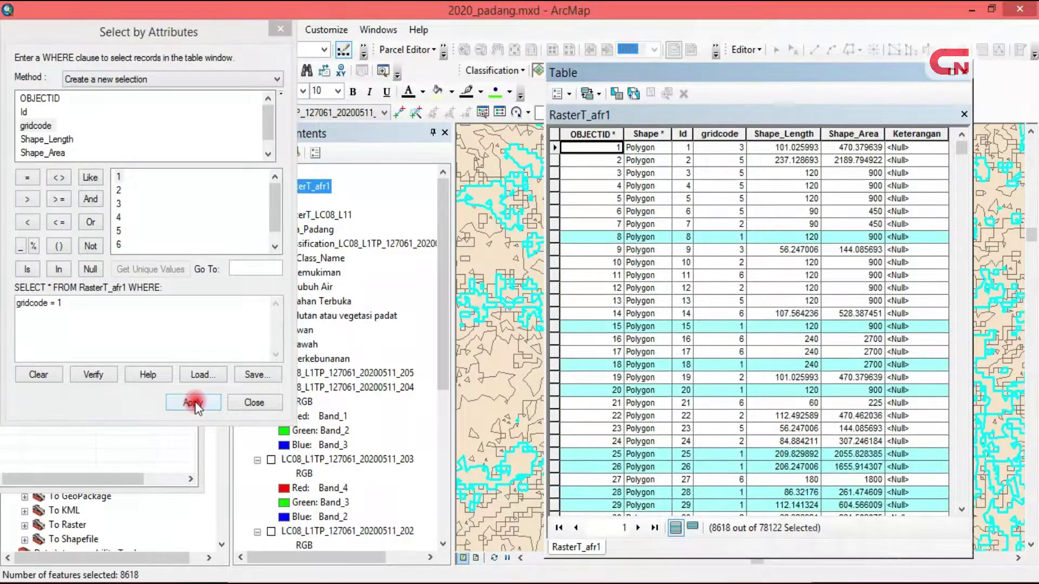
pyautogui.click(693, 528)
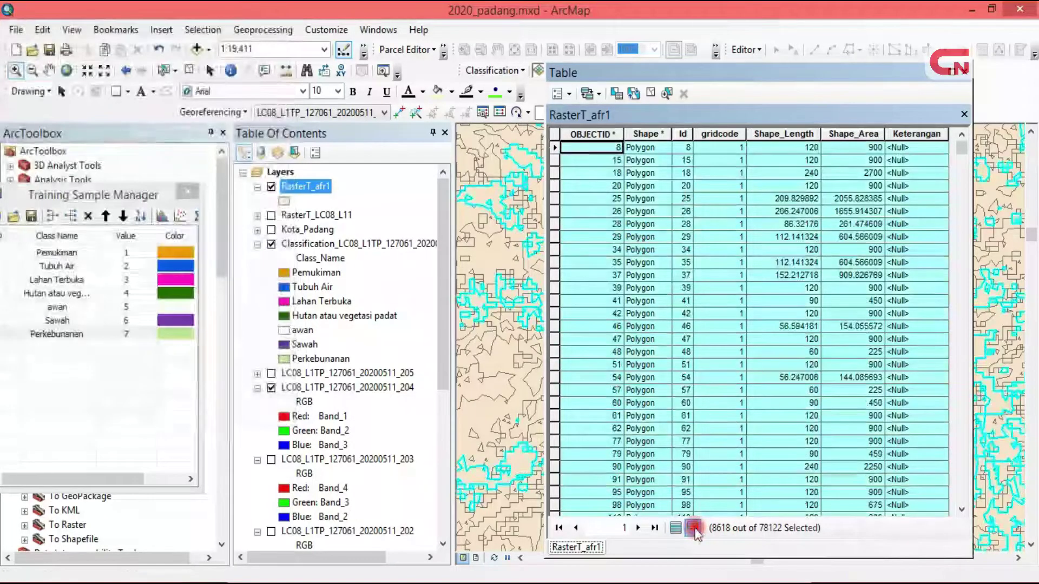
# - Calculate the Keterangan field of the selected gridcode 1 records as "pemukiman"
pyautogui.click(919, 134)
pyautogui.rightClick(921, 134)
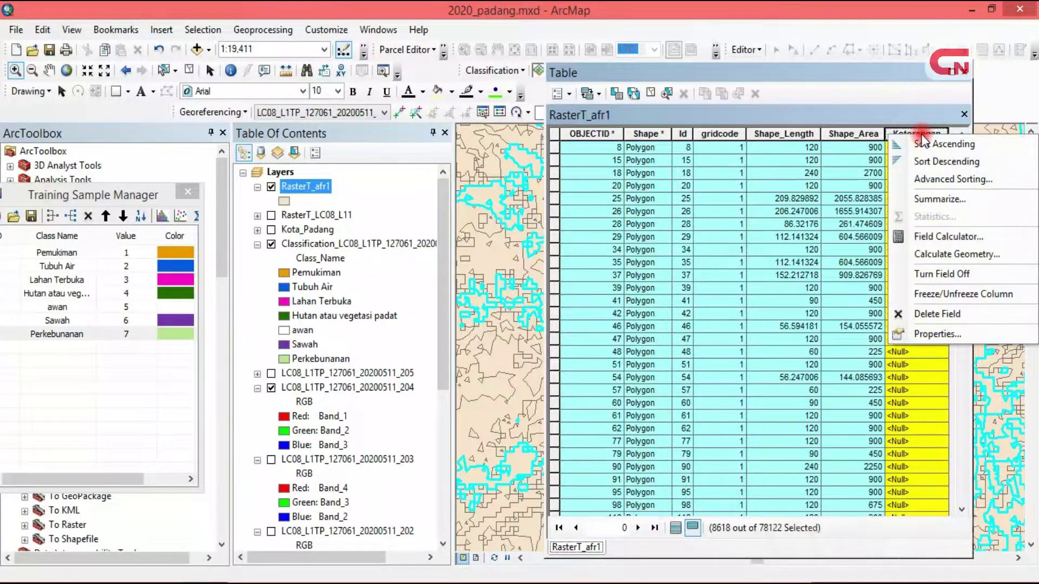
pyautogui.click(965, 238)
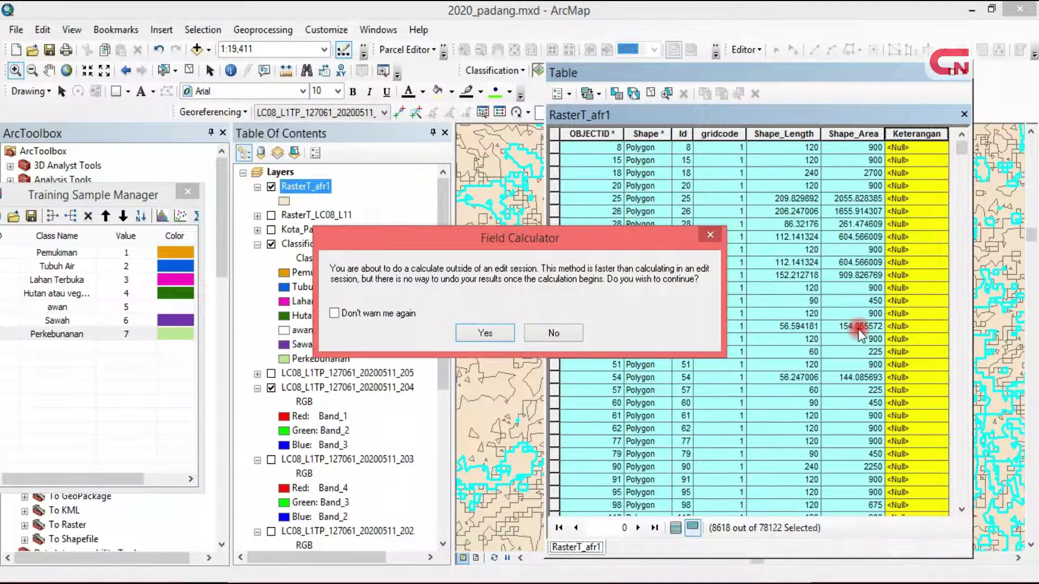
pyautogui.click(485, 333)
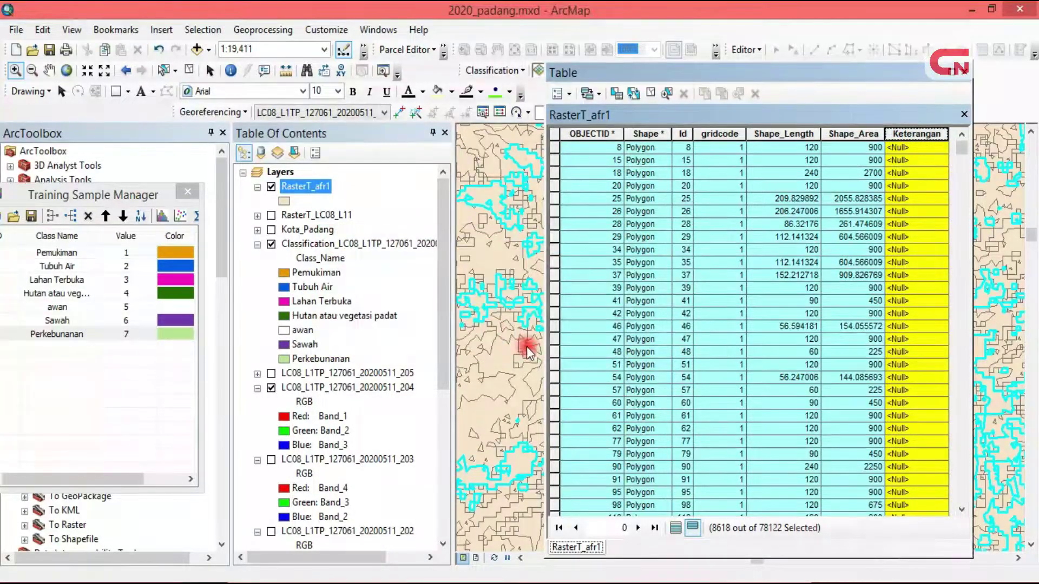
pyautogui.click(498, 347)
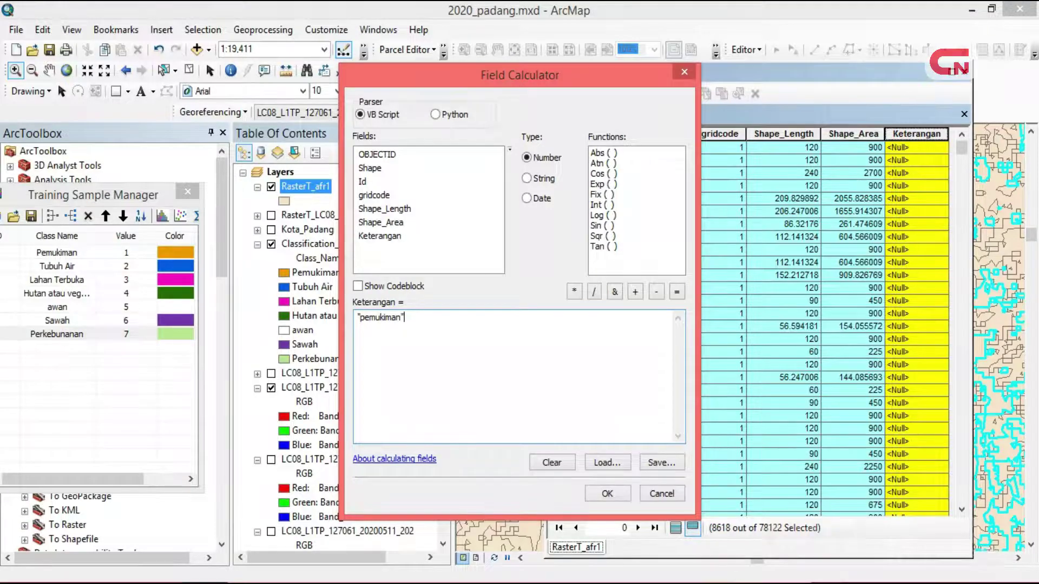
pyautogui.click(616, 495)
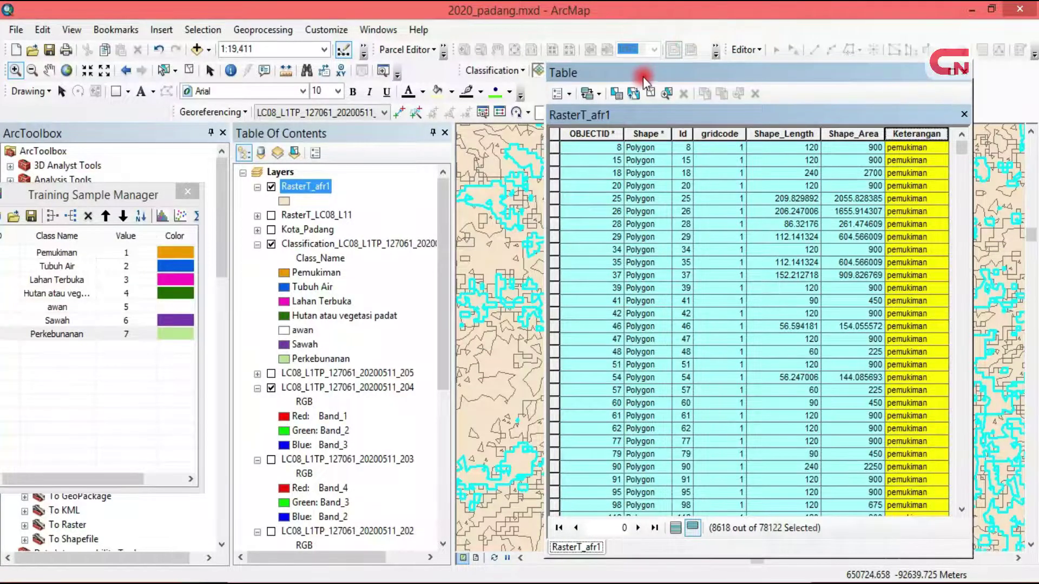
# - Change the attribute query to gridcode = 2, apply it as a new selection, and move the query dialog aside
pyautogui.click(617, 94)
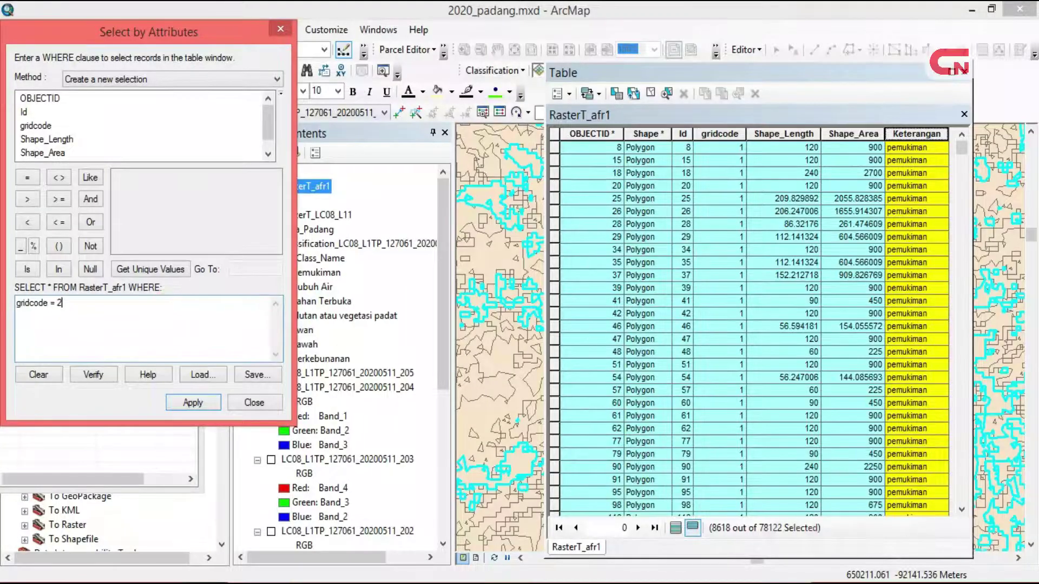
pyautogui.click(188, 401)
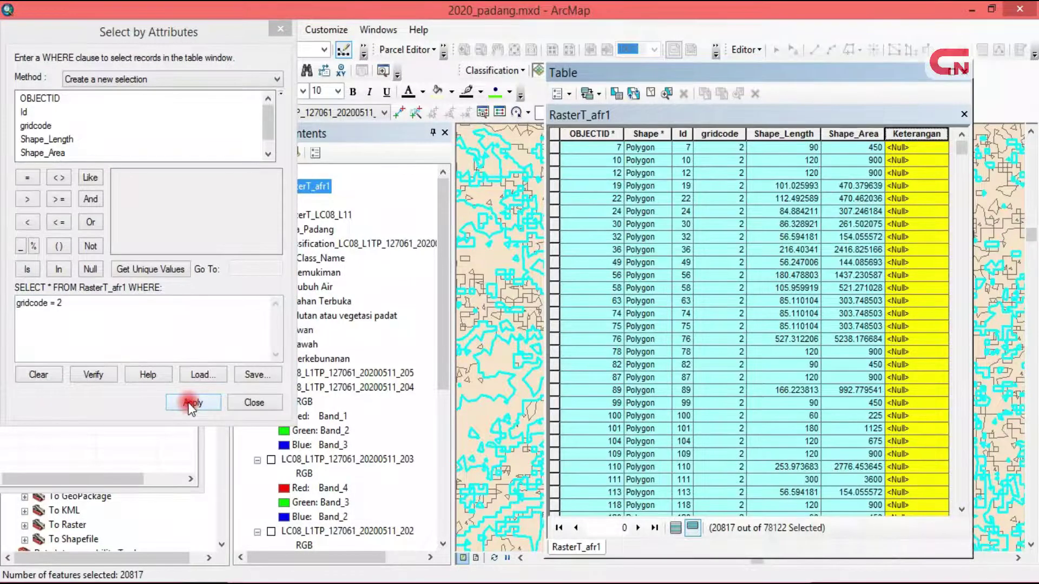
pyautogui.click(685, 212)
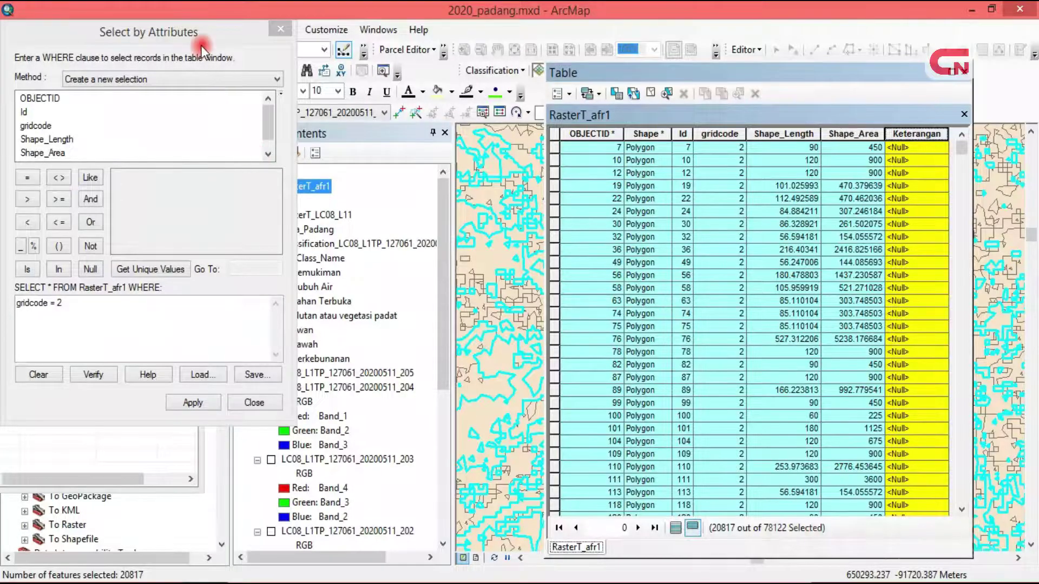
pyautogui.moveTo(199, 38); pyautogui.dragTo(125, 60)
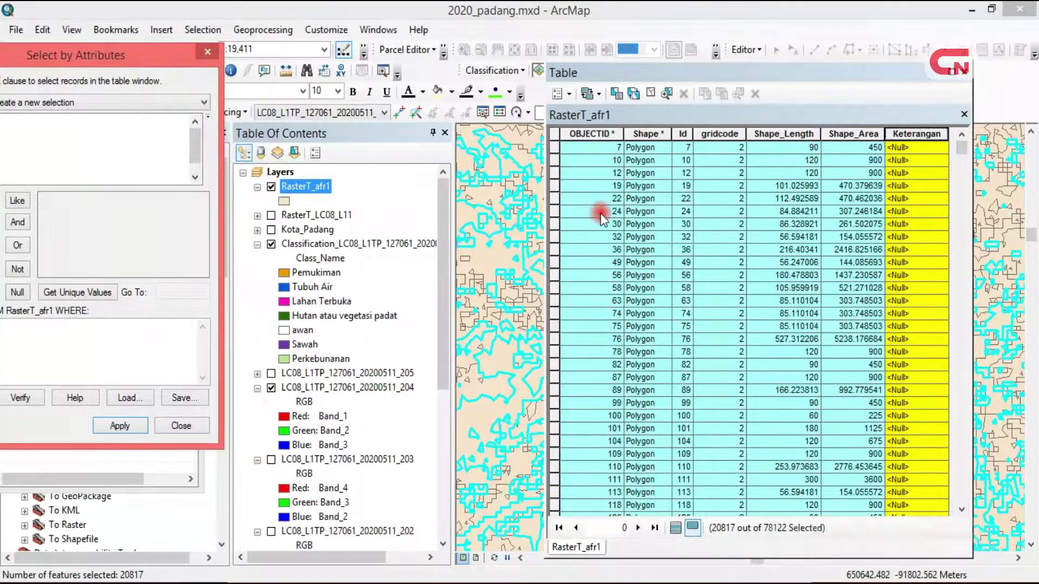
# - Calculate the Keterangan field of the selected gridcode 2 records as "tubuh air"
pyautogui.rightClick(907, 132)
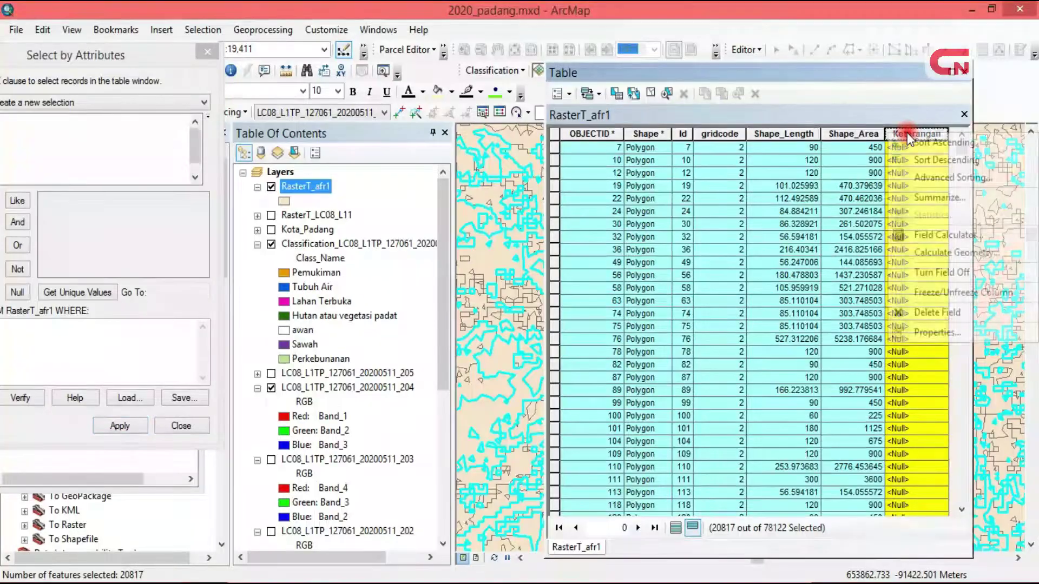
pyautogui.click(968, 239)
pyautogui.click(467, 339)
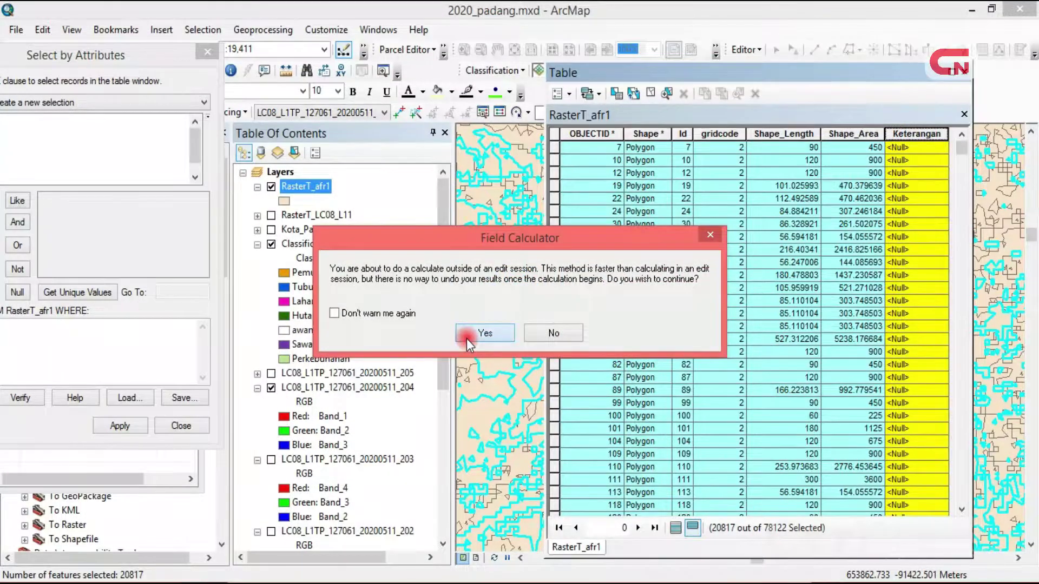
pyautogui.moveTo(404, 320); pyautogui.dragTo(358, 320)
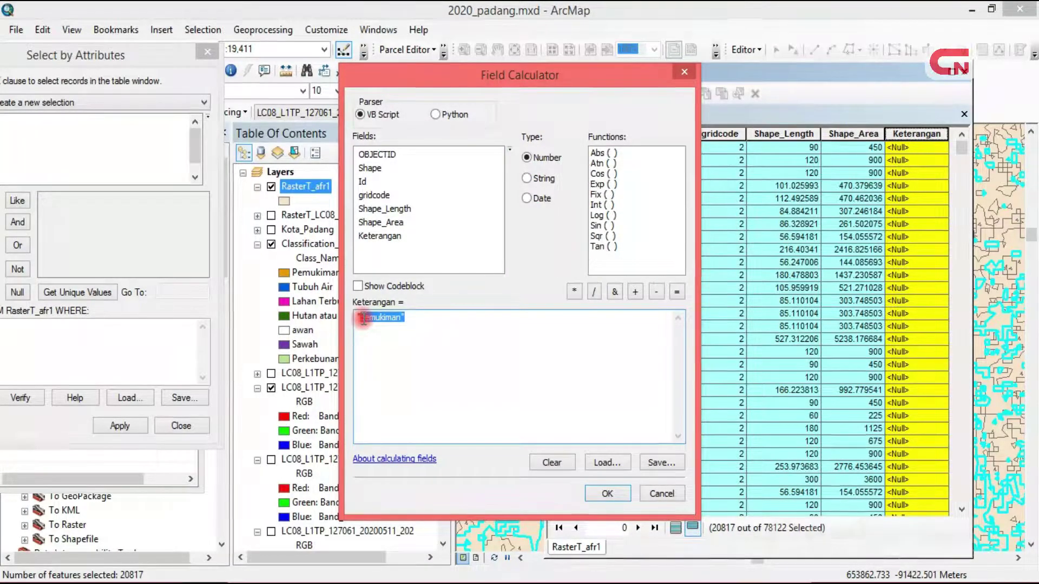
pyautogui.write('"tubuh air')
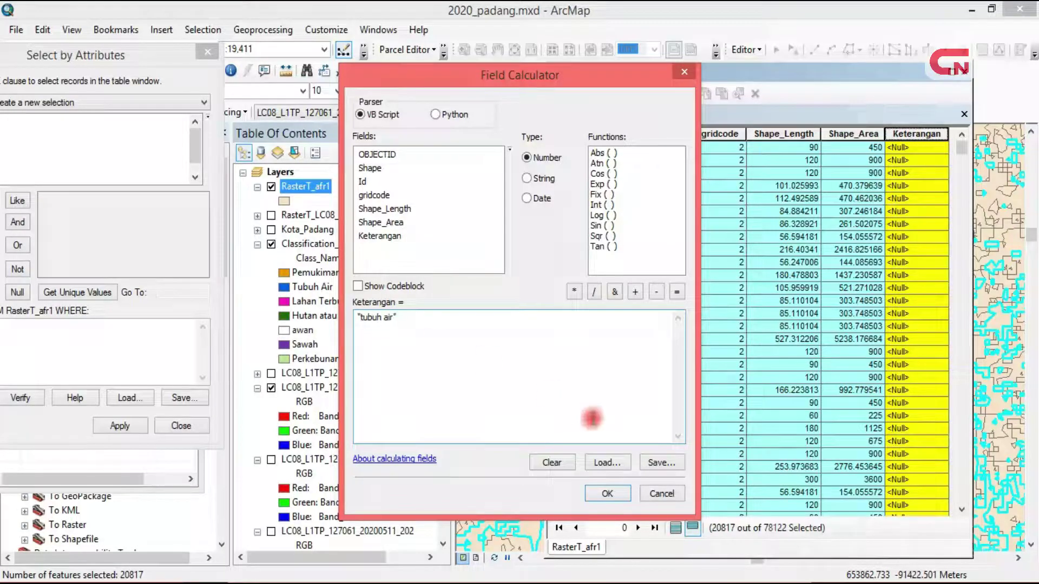
pyautogui.click(622, 492)
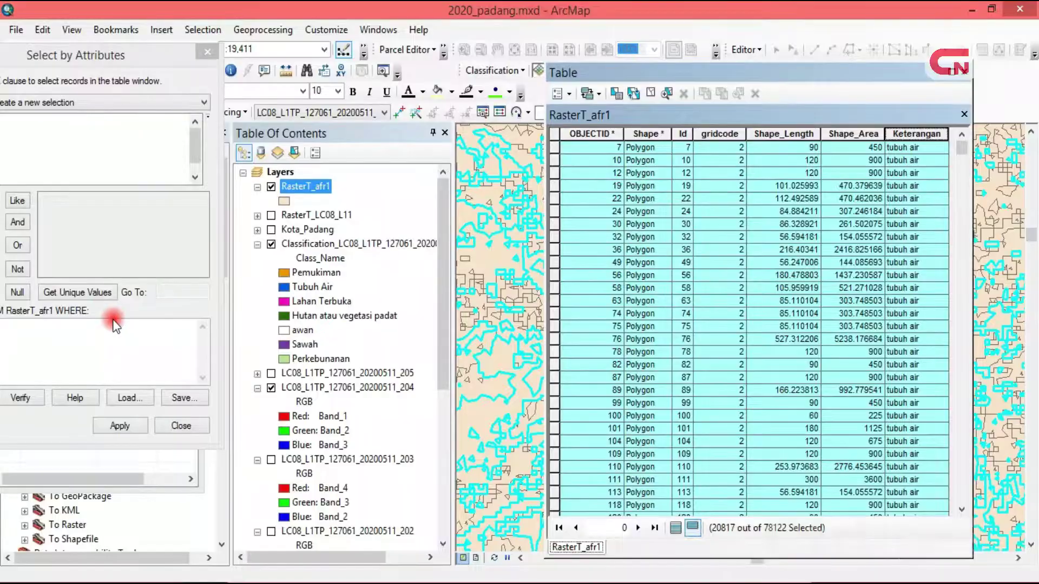
# - Select the records where gridcode = 3 as a new selection and highlight the Keterangan column
pyautogui.moveTo(73, 57); pyautogui.dragTo(214, 69)
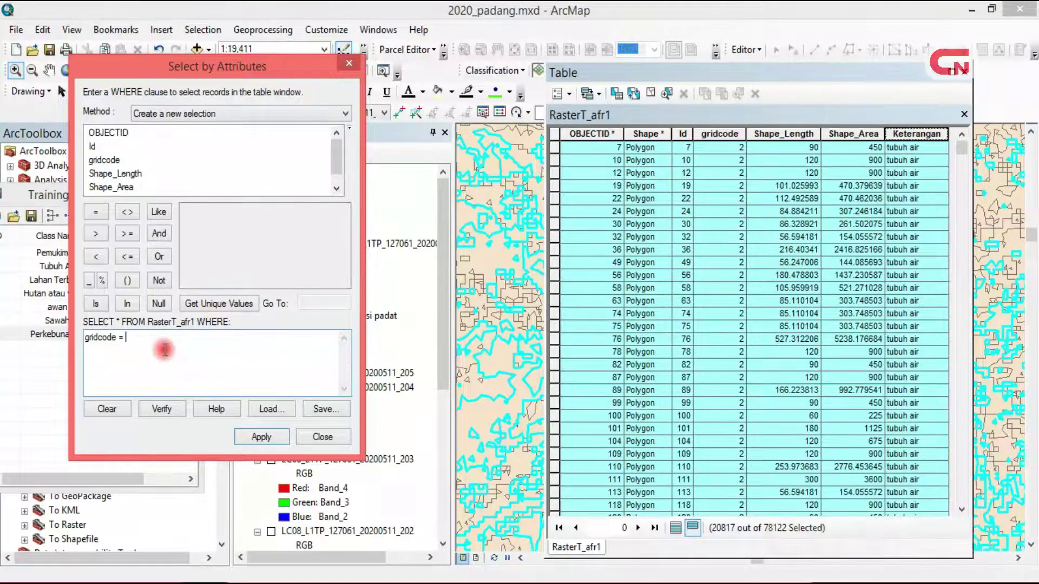
pyautogui.write('3')
pyautogui.click(258, 438)
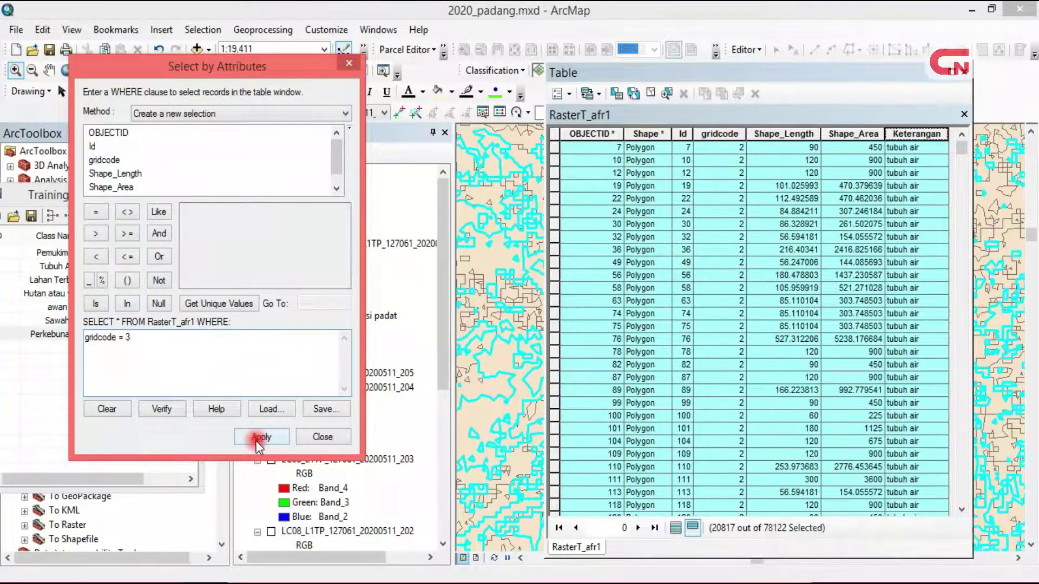
pyautogui.click(349, 436)
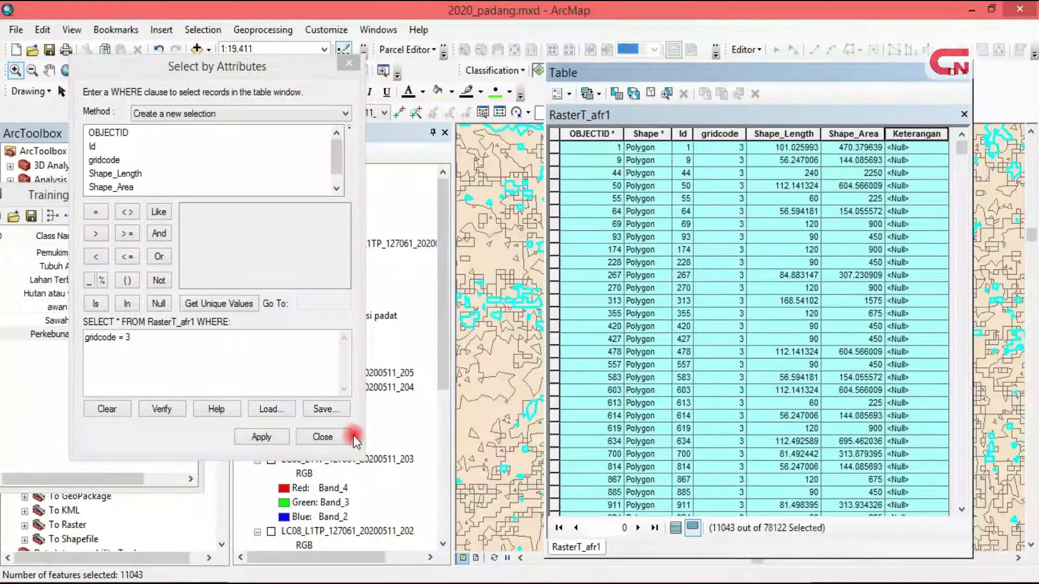
pyautogui.moveTo(288, 66); pyautogui.dragTo(166, 64)
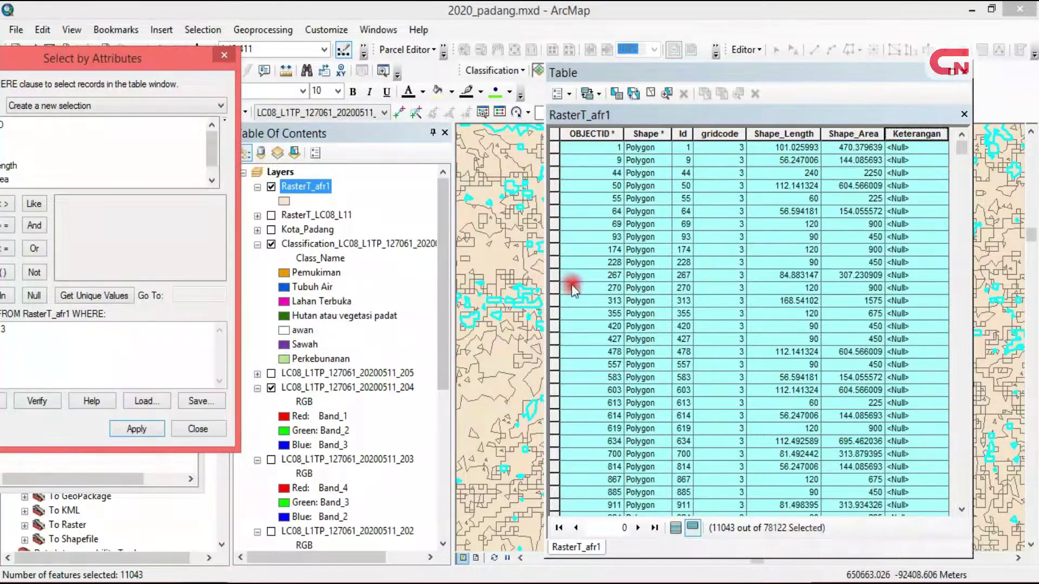
pyautogui.click(926, 136)
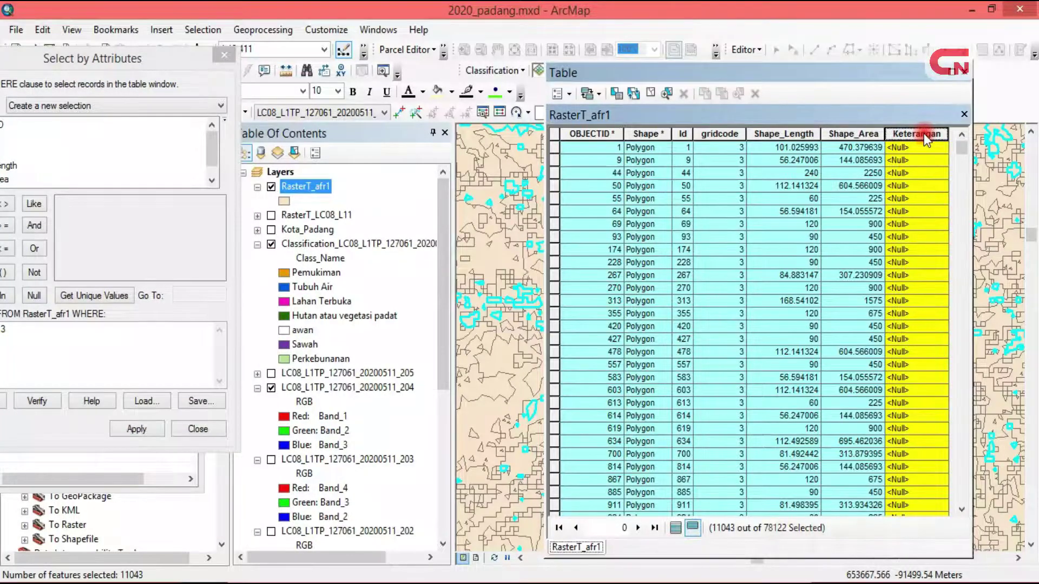
# - Calculate the Keterangan field of the selected gridcode 3 records as "lahan terbuka"
pyautogui.rightClick(923, 135)
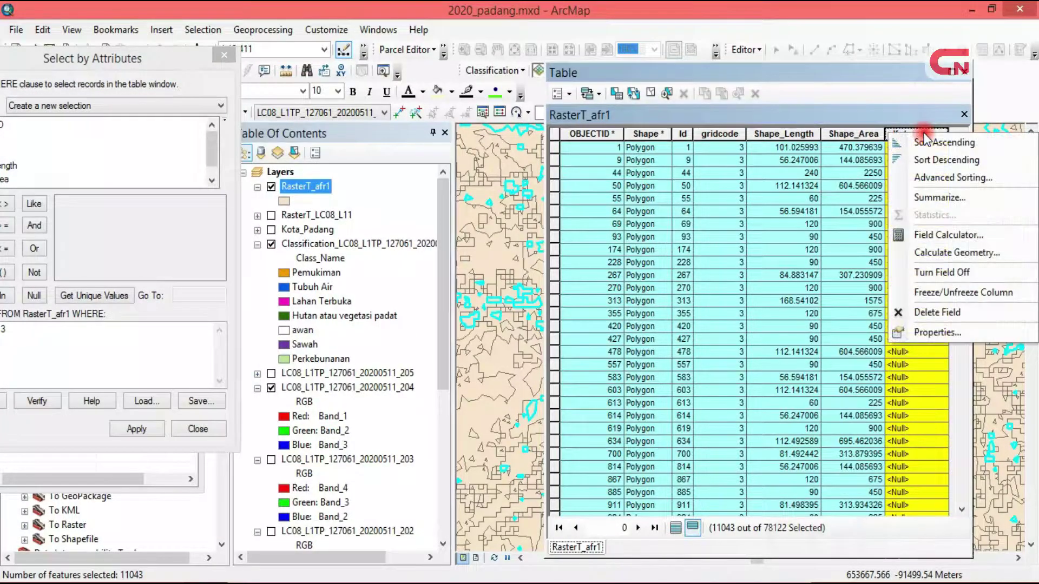
pyautogui.click(953, 239)
pyautogui.click(502, 333)
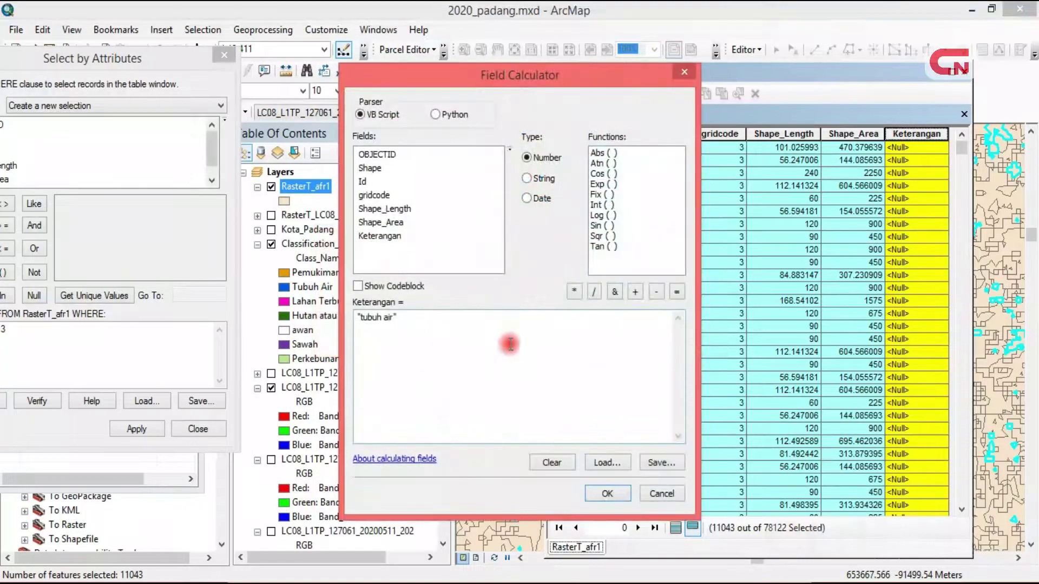
pyautogui.click(391, 317)
pyautogui.moveTo(389, 318); pyautogui.dragTo(366, 316)
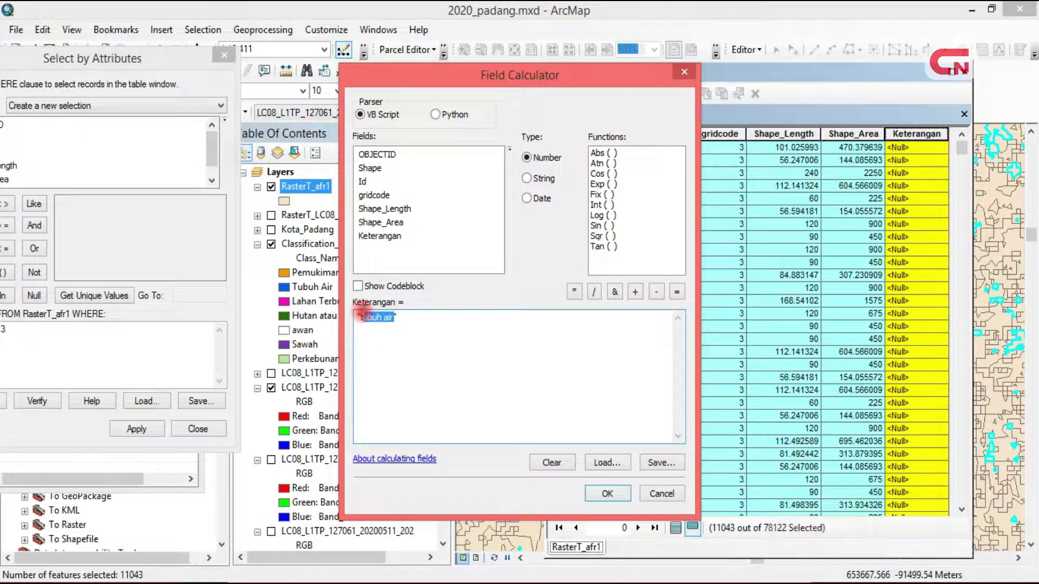
pyautogui.write('"lahan terbuk')
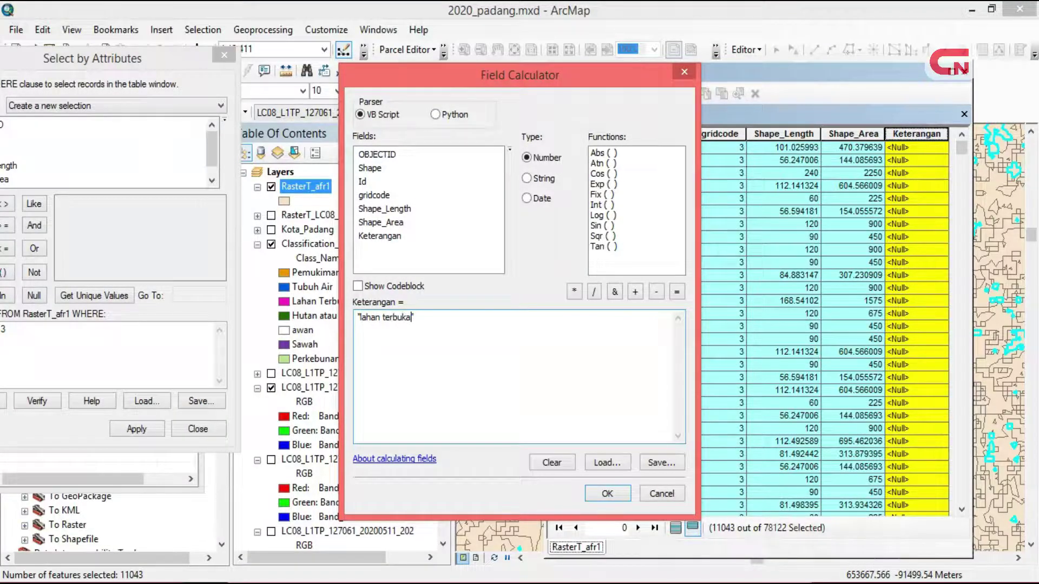
pyautogui.click(605, 491)
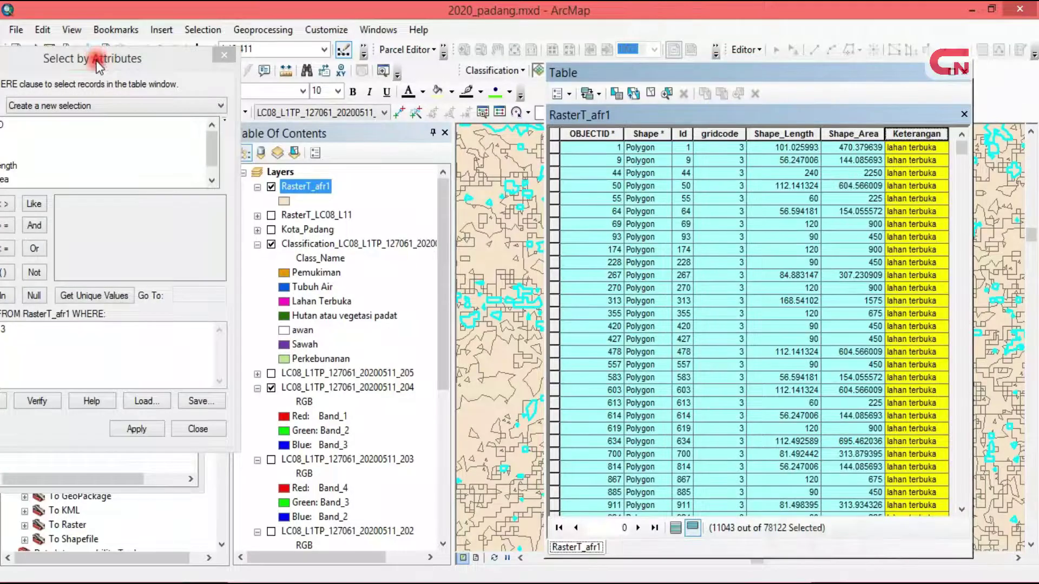
pyautogui.moveTo(95, 58); pyautogui.dragTo(185, 65)
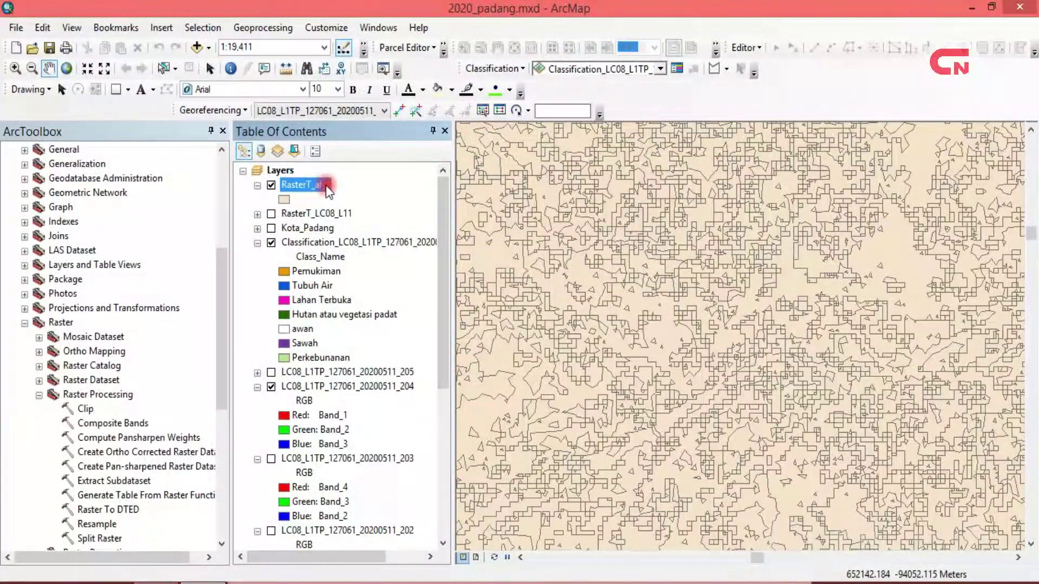
# - Review the Keterangan values in the RasterT_afr1 attribute table and close the table
pyautogui.rightClick(310, 185)
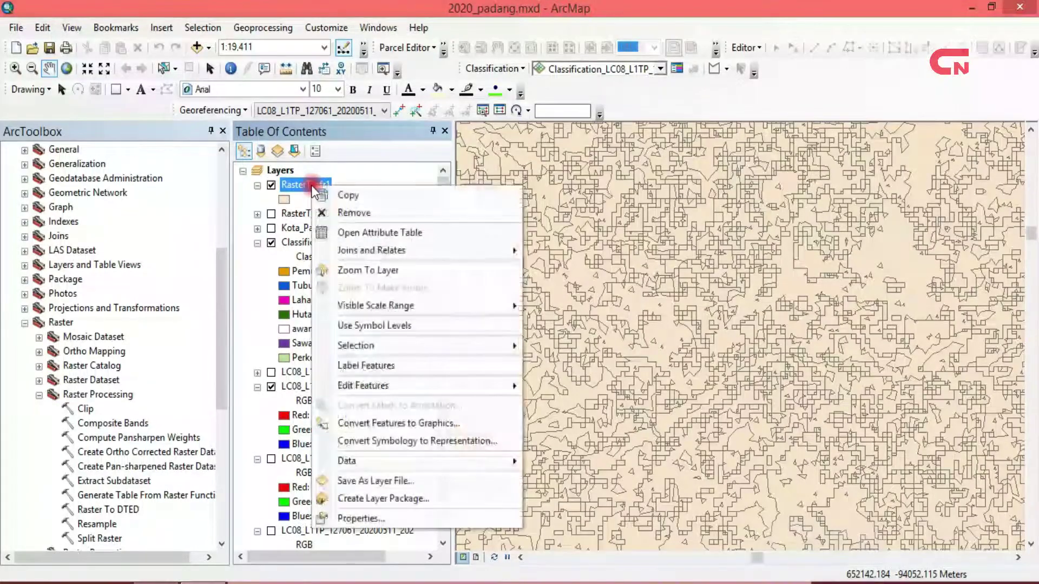
pyautogui.click(374, 232)
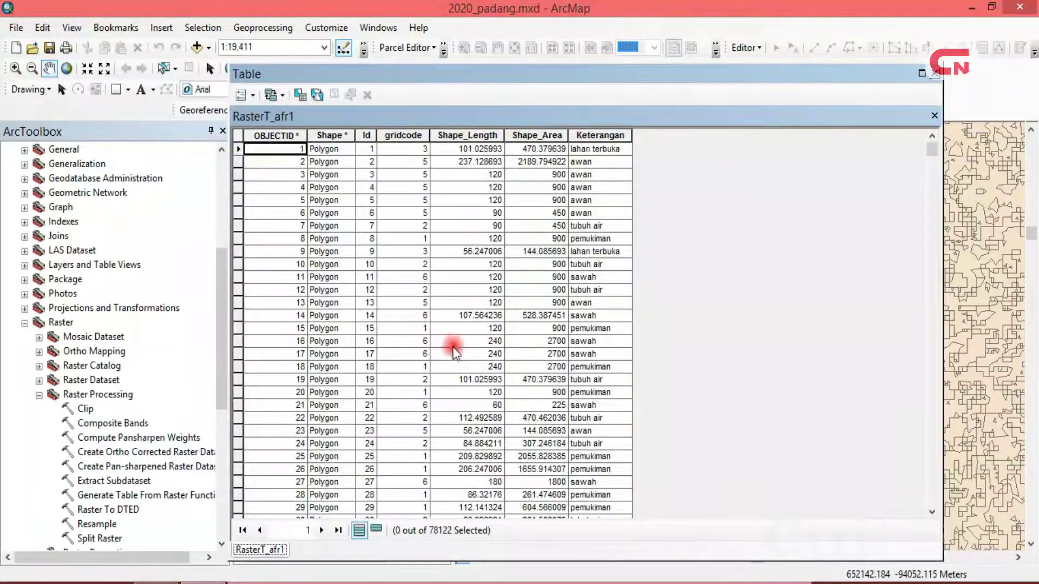
pyautogui.click(594, 136)
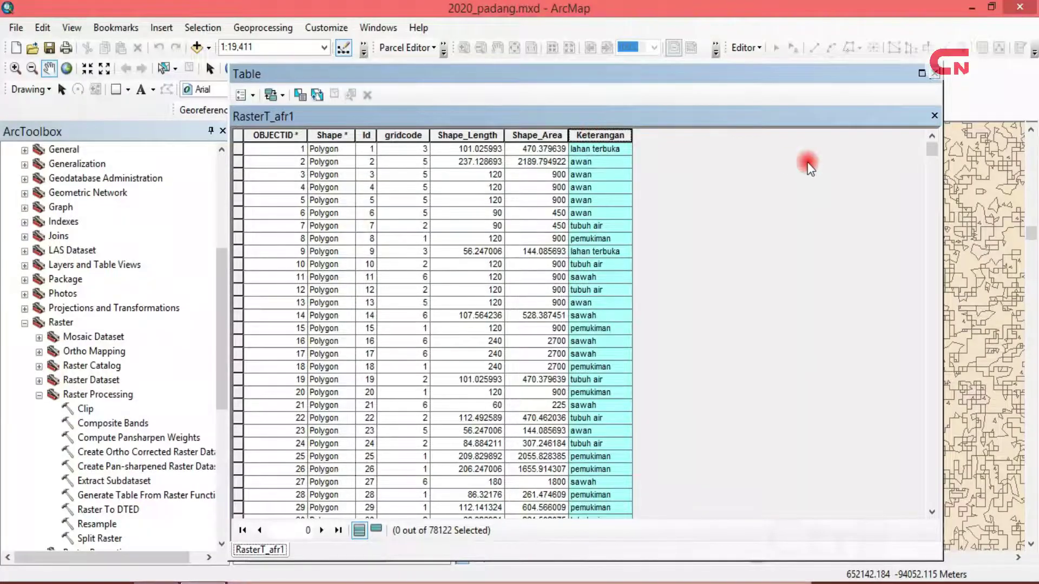
pyautogui.moveTo(931, 151); pyautogui.dragTo(925, 506)
pyautogui.moveTo(917, 389); pyautogui.dragTo(915, 106)
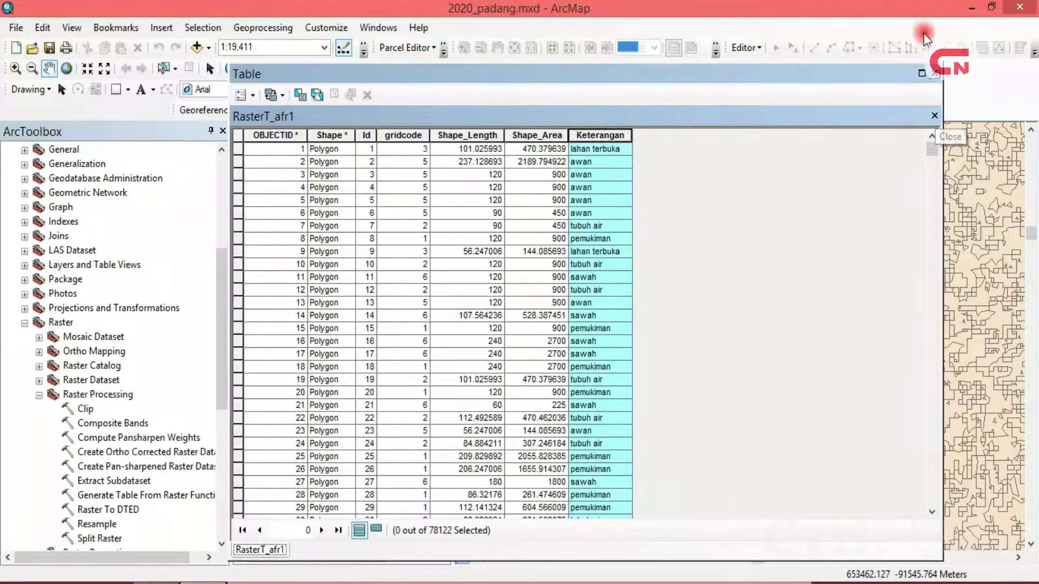
pyautogui.click(934, 73)
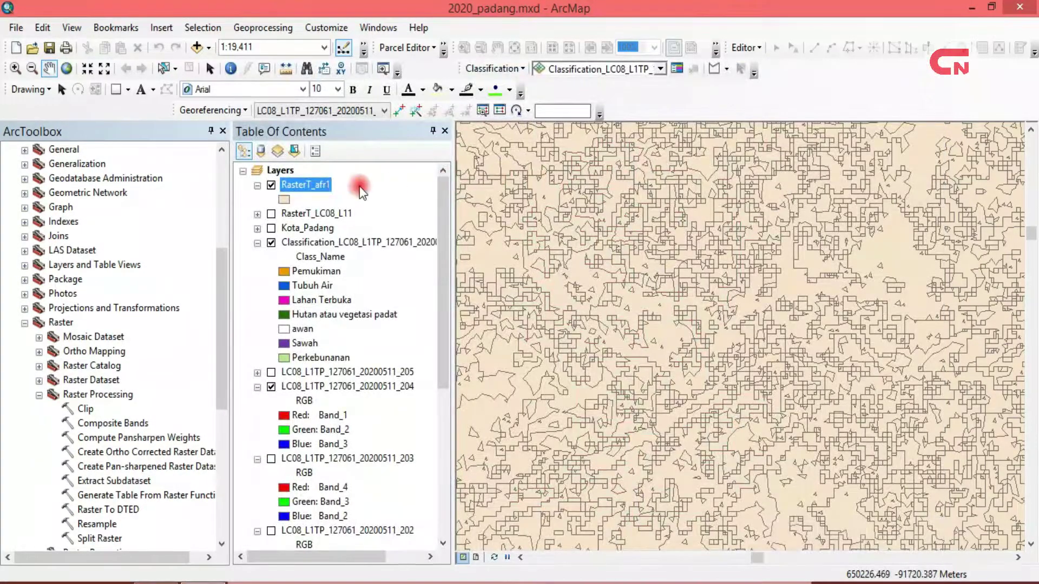
# - Begin exporting all features of RasterT_afr1 as a shapefile, choosing the Shp folder inside tuplah as the destination
pyautogui.rightClick(323, 188)
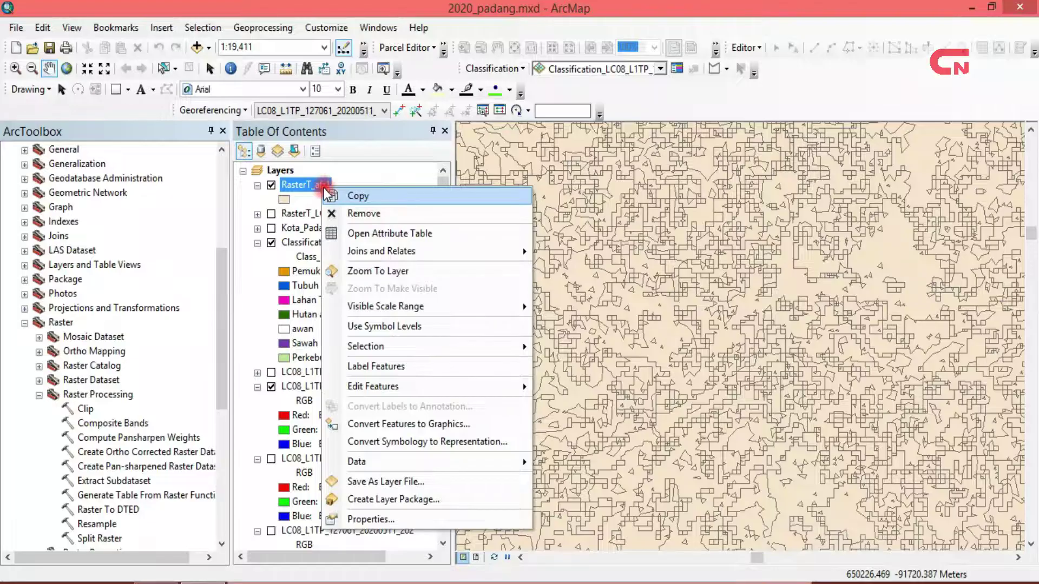
pyautogui.moveTo(410, 390)
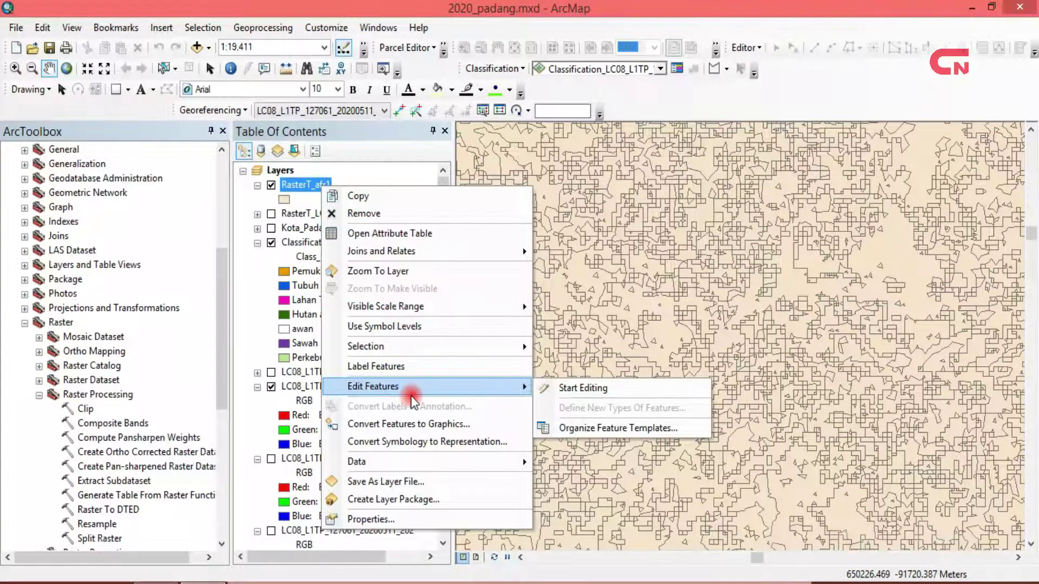
pyautogui.moveTo(425, 468)
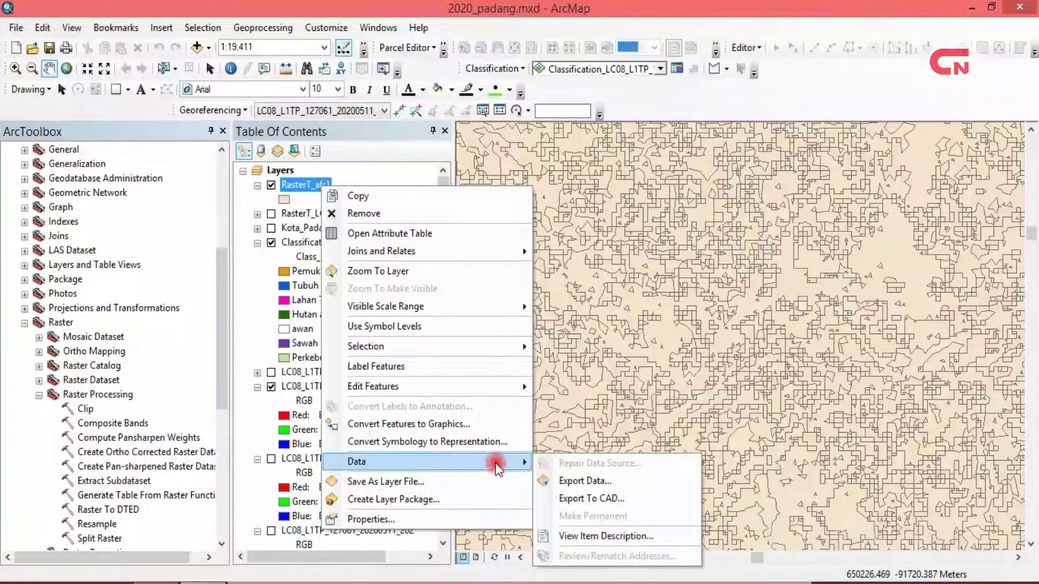
pyautogui.click(568, 479)
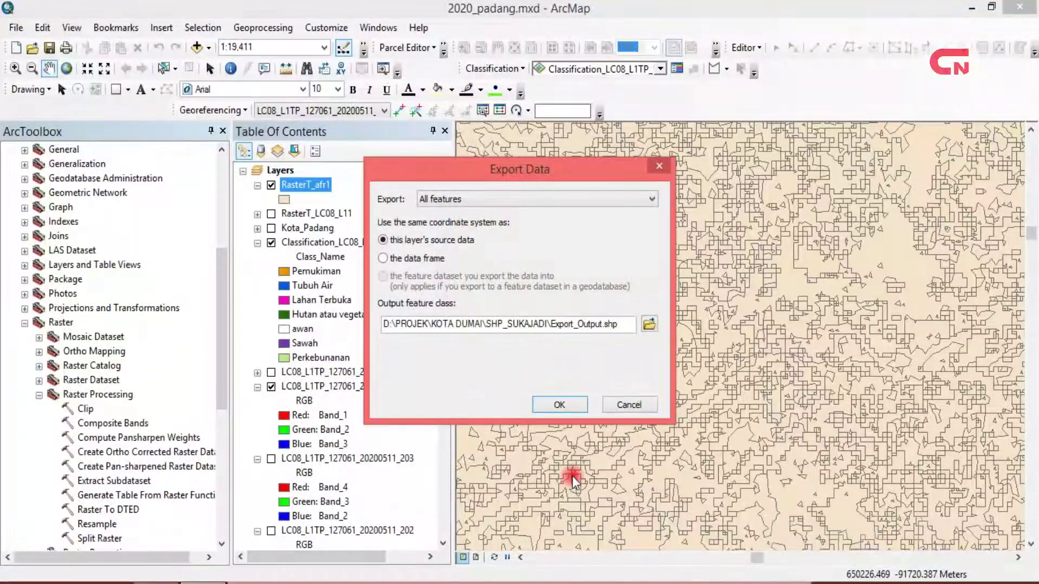
pyautogui.click(648, 325)
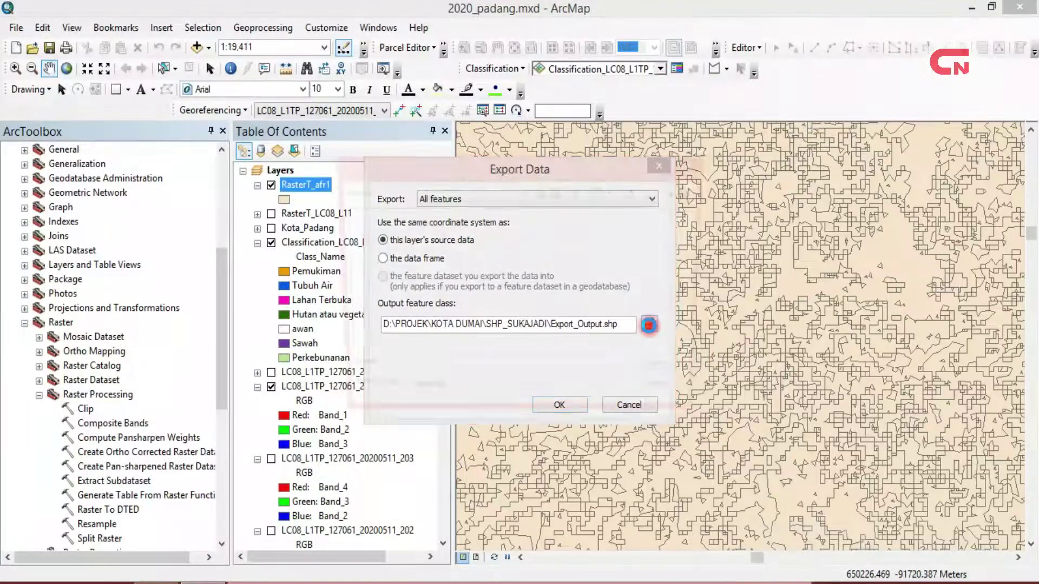
pyautogui.click(540, 192)
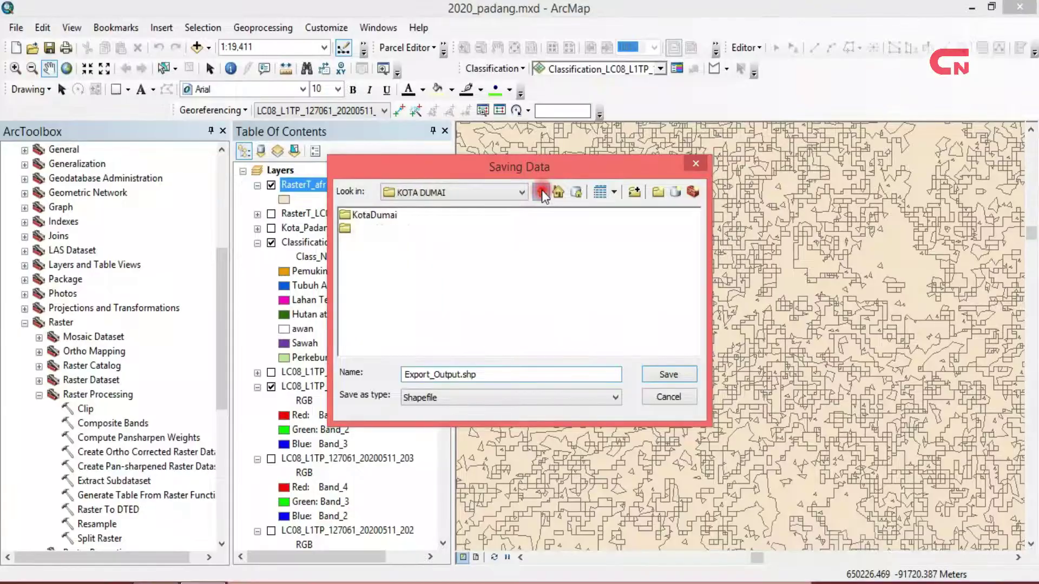
pyautogui.click(540, 192)
pyautogui.doubleClick(363, 243)
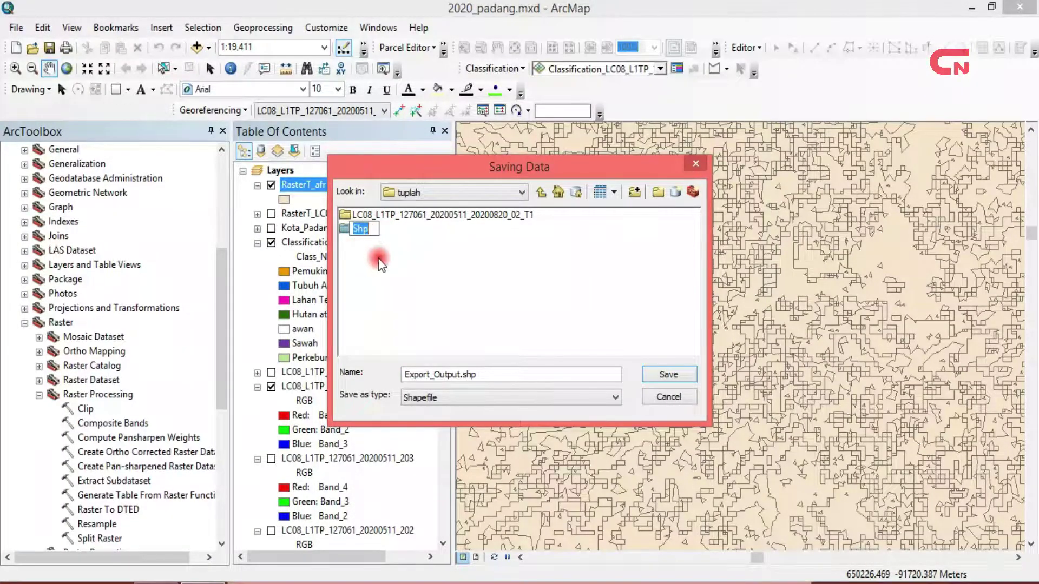
pyautogui.doubleClick(364, 232)
# - Name the output shapefile tuplah_2020, run the export, and add the exported data to the map as a layer
pyautogui.doubleClick(461, 374)
pyautogui.write('tu')
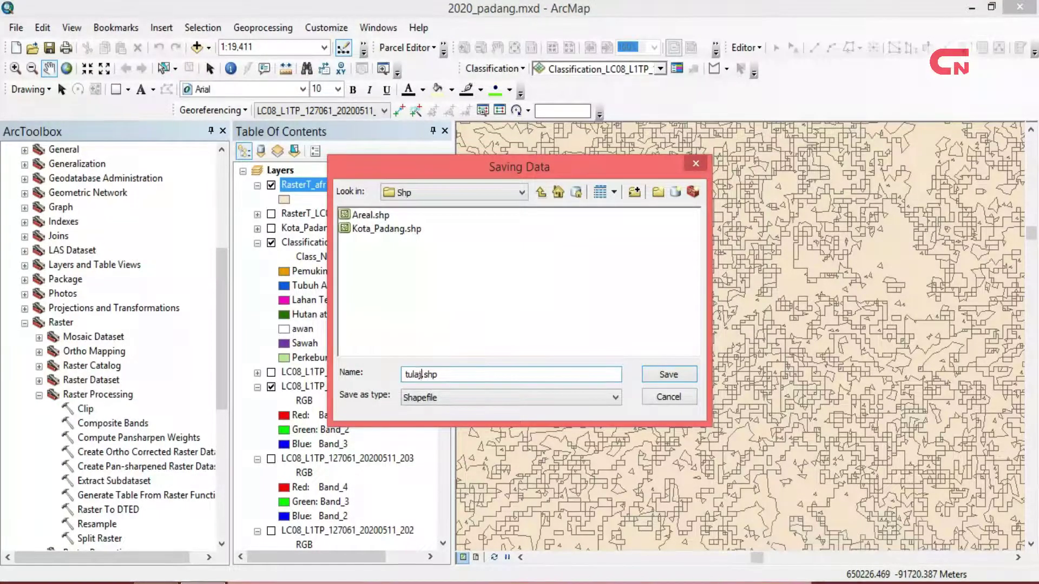
pyautogui.write('plah_2020')
pyautogui.press('Return')
pyautogui.click(537, 405)
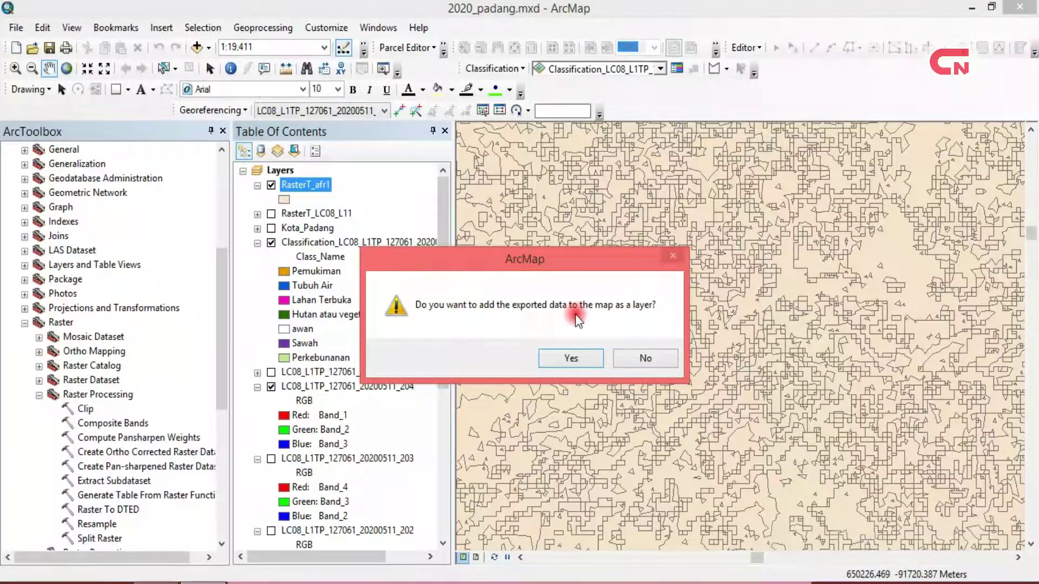
pyautogui.click(553, 364)
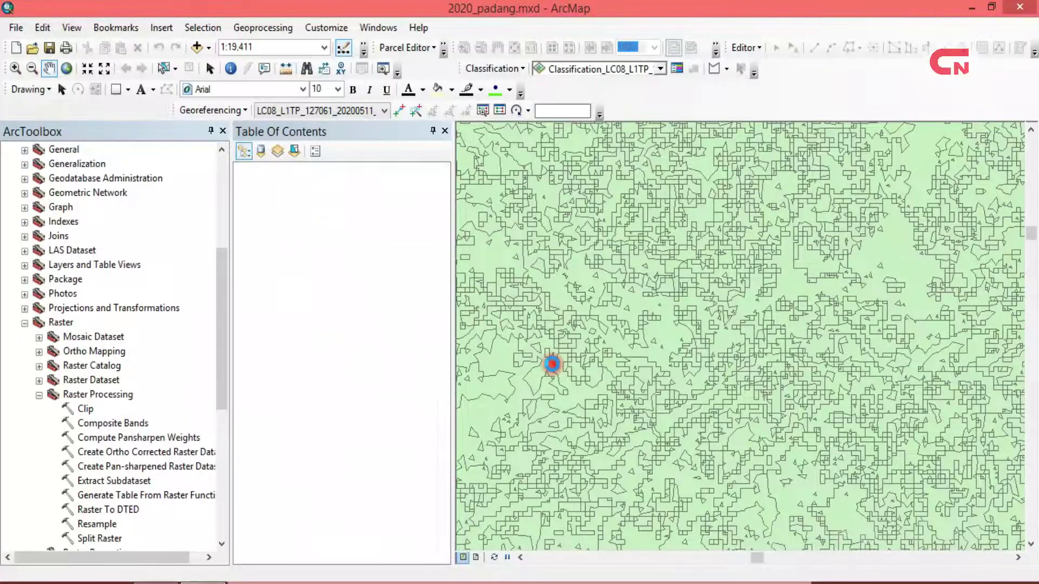
# - Symbolize the tuplah_2020 layer by unique values of Keterangan, adding all values and turning off all other values
pyautogui.click(306, 192)
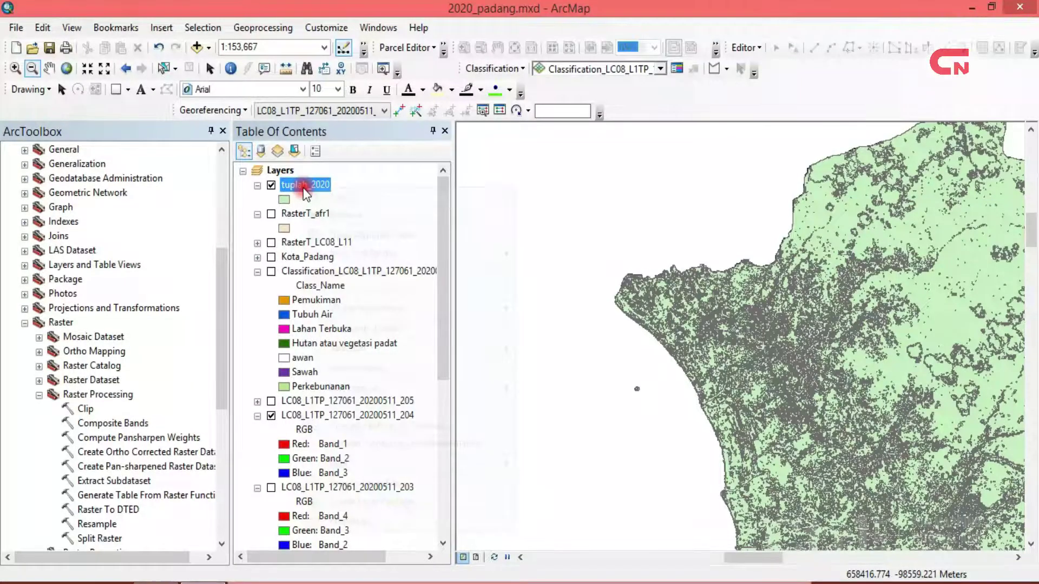
pyautogui.rightClick(306, 193)
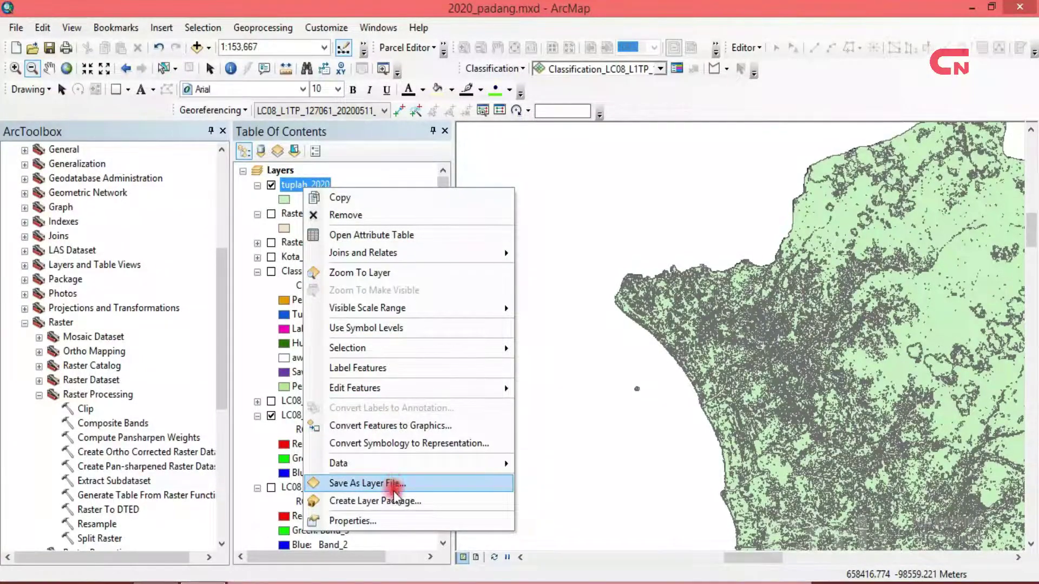
pyautogui.click(395, 519)
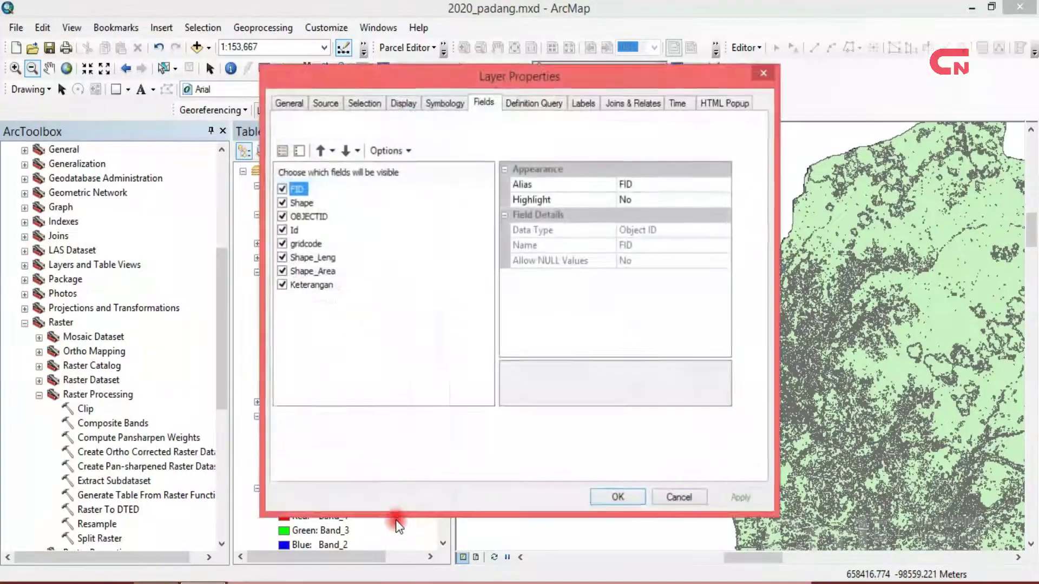
pyautogui.click(438, 103)
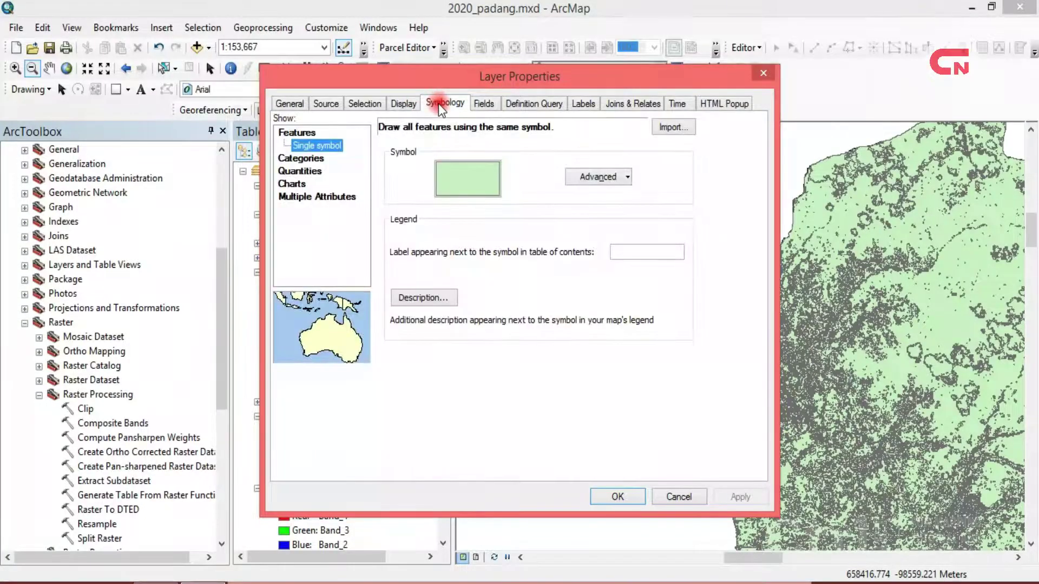
pyautogui.click(315, 159)
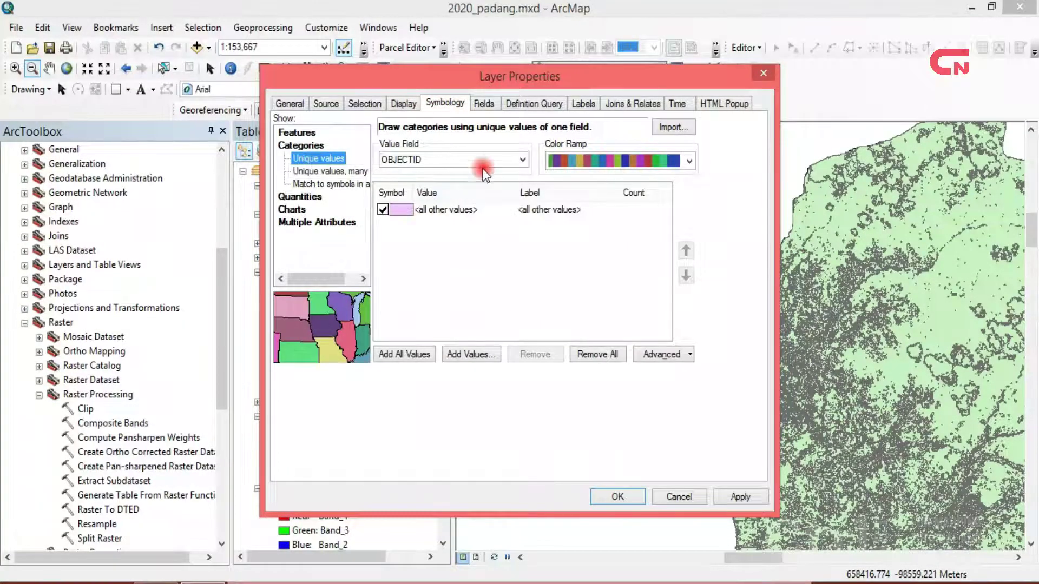
pyautogui.click(486, 160)
pyautogui.click(431, 226)
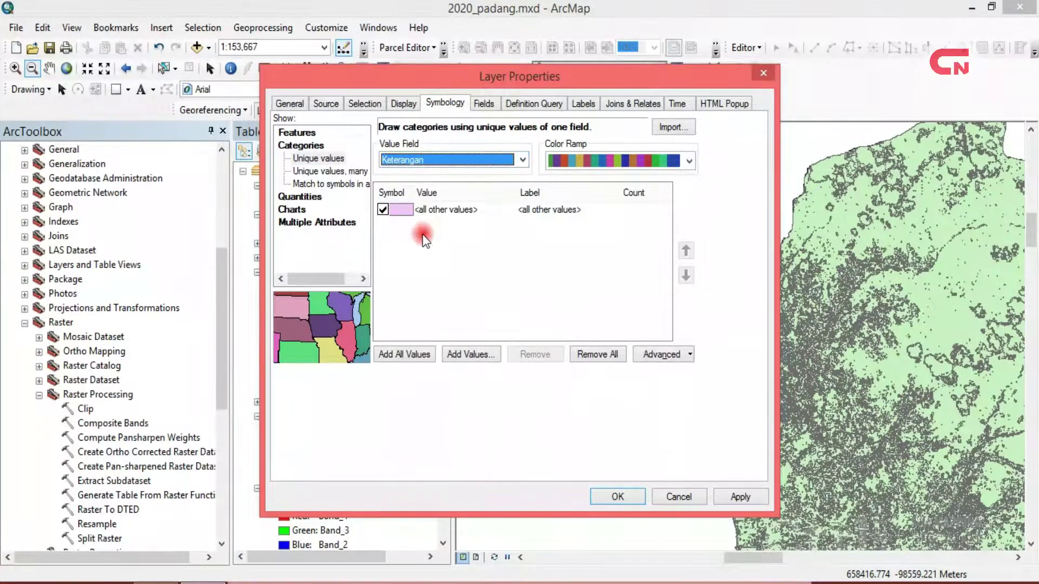
pyautogui.click(410, 353)
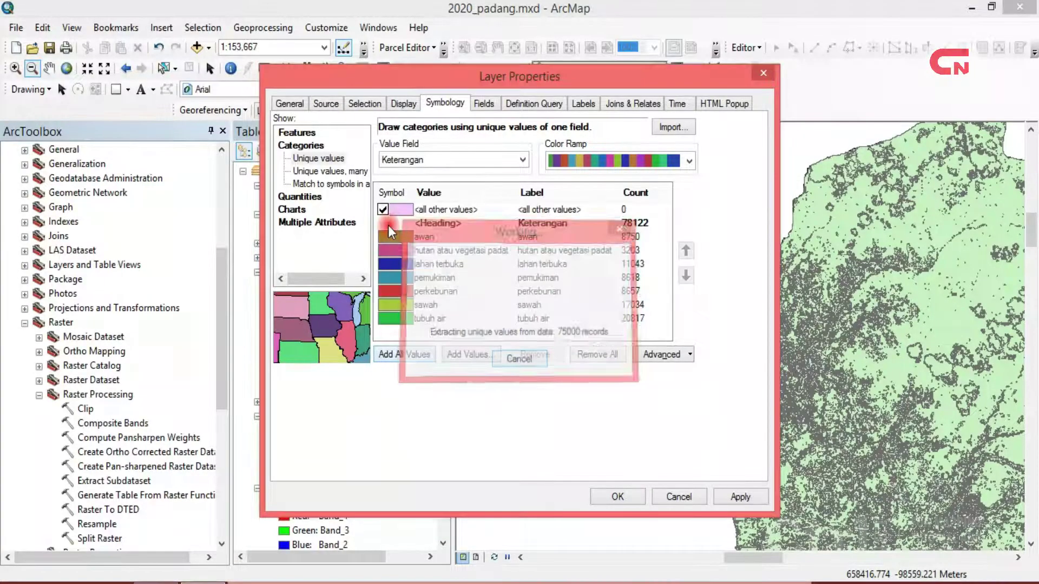
pyautogui.click(382, 209)
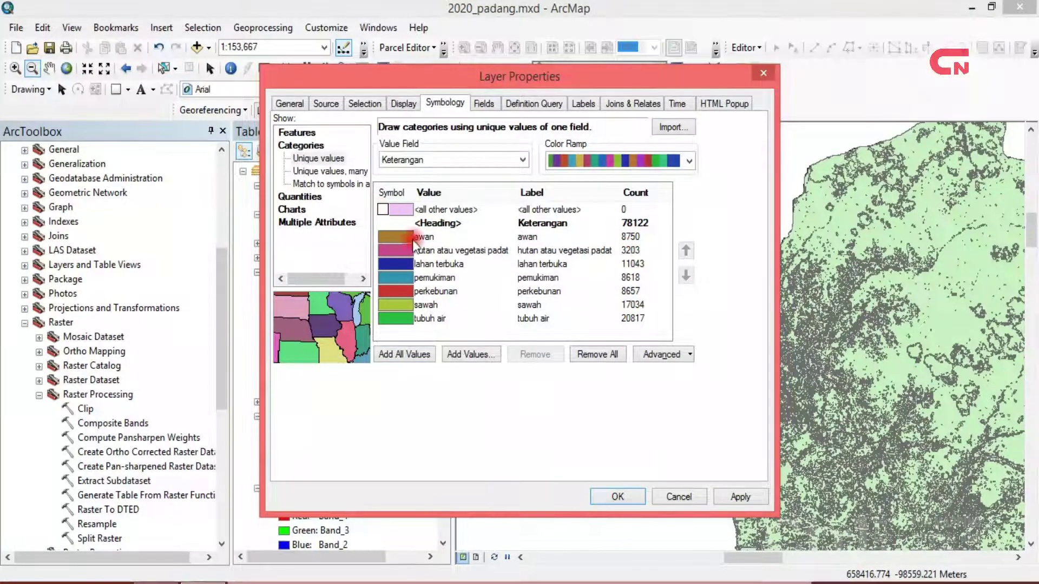
# - Set the fill color of the awan class symbol to white
pyautogui.click(386, 235)
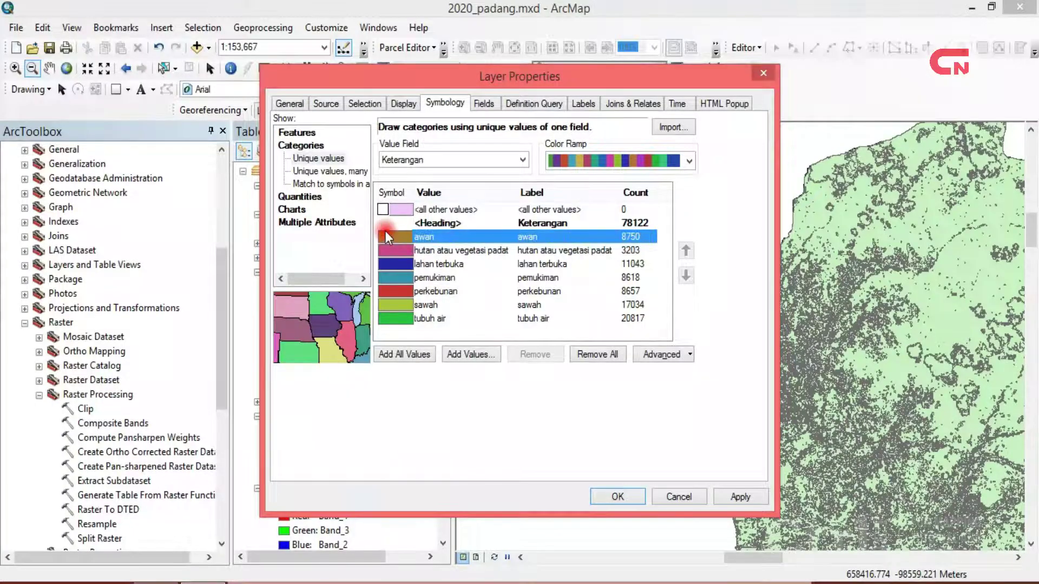
pyautogui.doubleClick(385, 231)
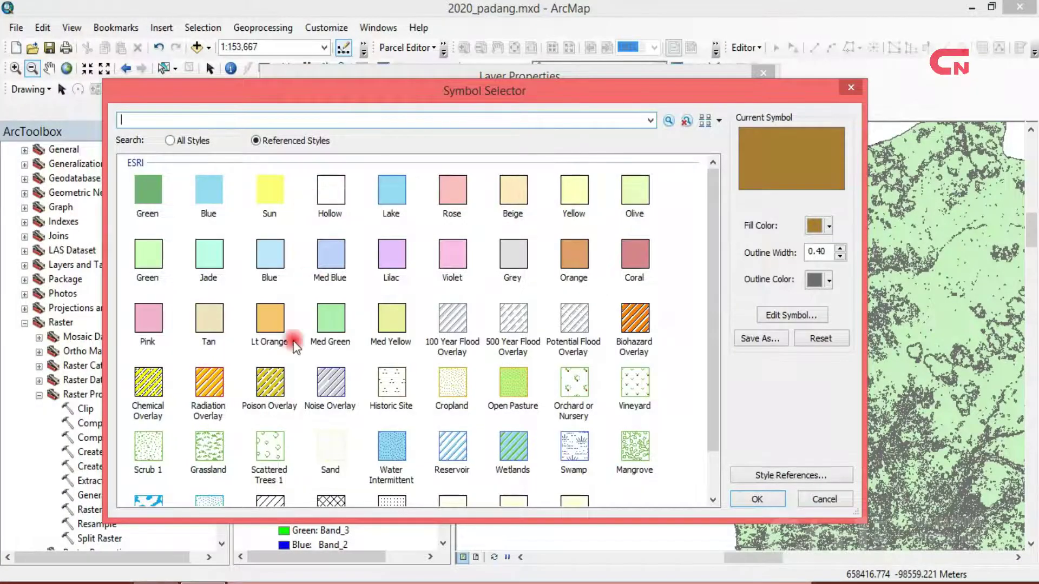
pyautogui.click(829, 229)
pyautogui.click(675, 272)
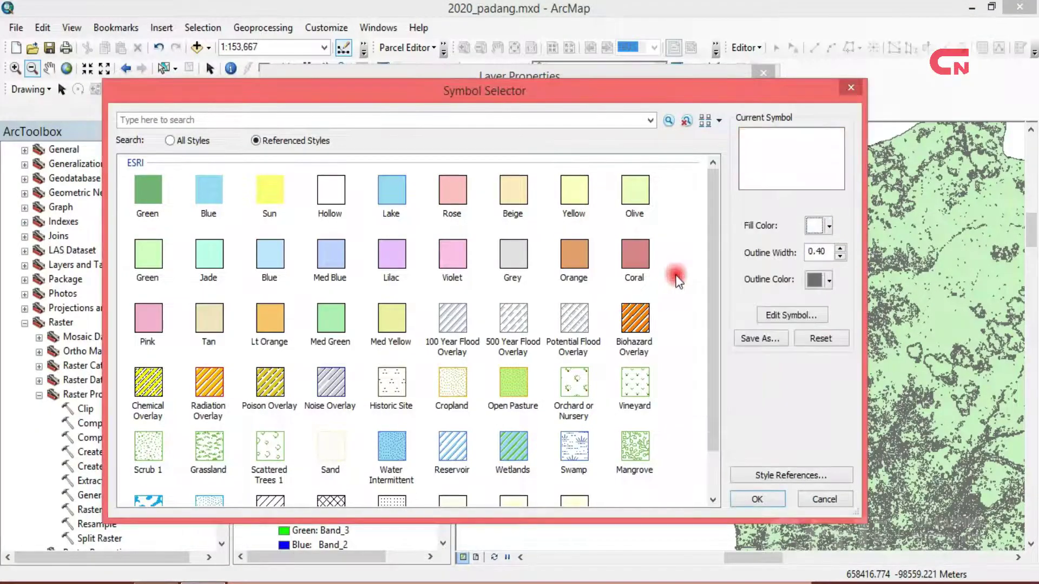
pyautogui.click(749, 499)
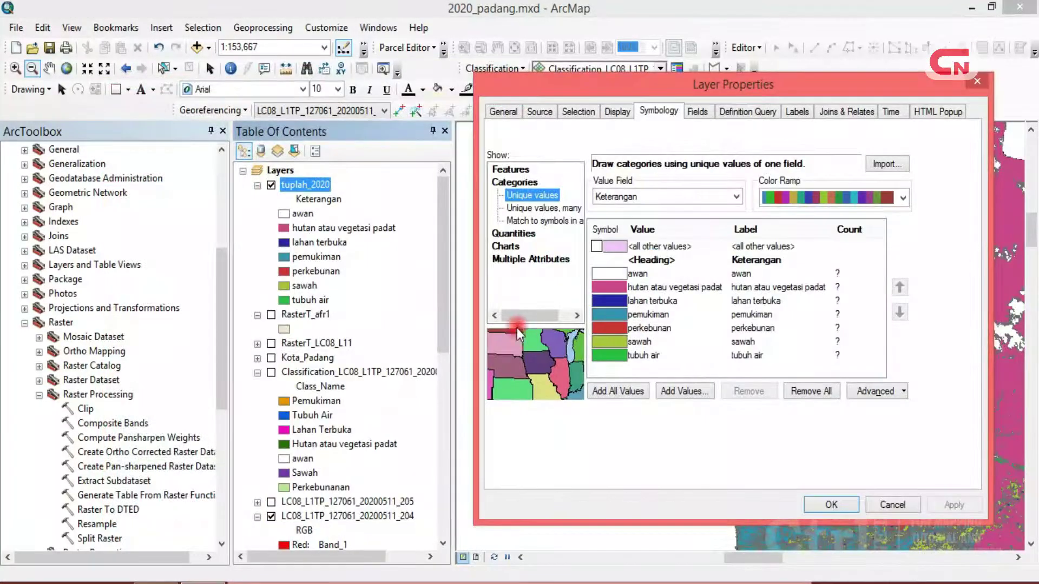
# - Set the fill color of the hutan atau vegetasi padat class symbol to dark green
pyautogui.doubleClick(615, 289)
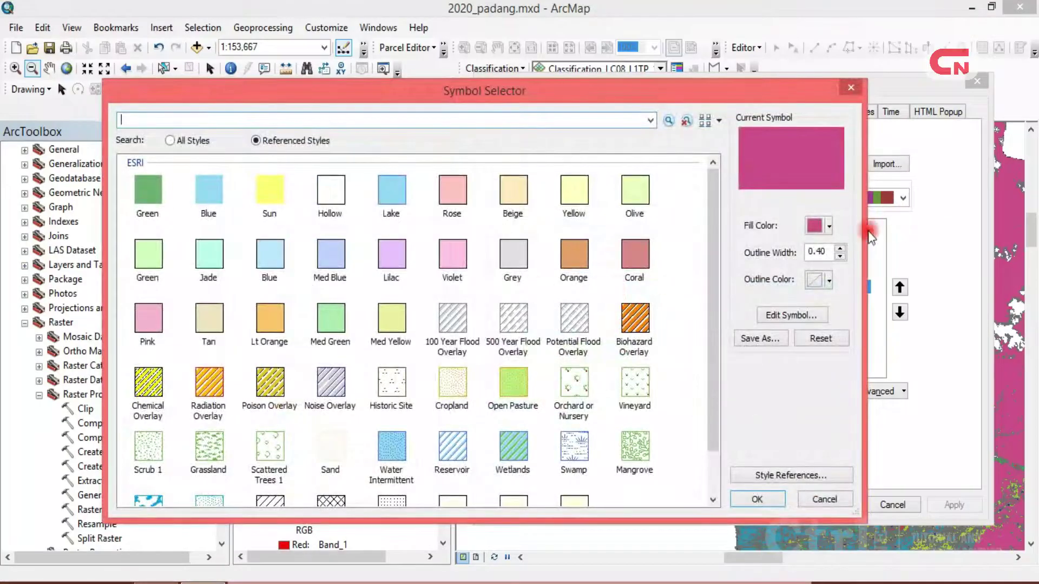
pyautogui.click(827, 225)
pyautogui.click(773, 335)
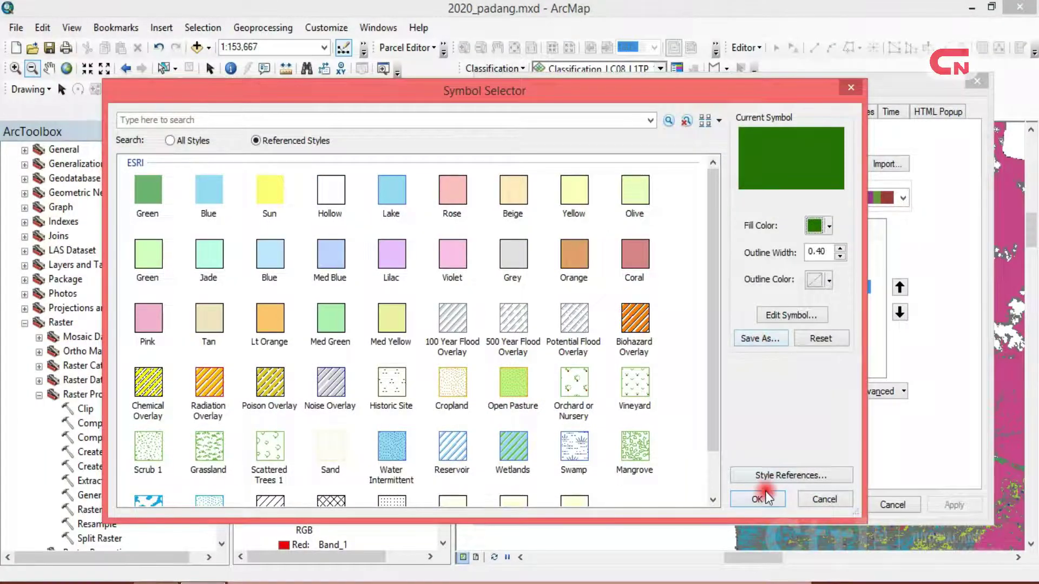
pyautogui.click(757, 499)
# - Give the lahan terbuka class symbol a magenta fill and no outline color
pyautogui.doubleClick(618, 301)
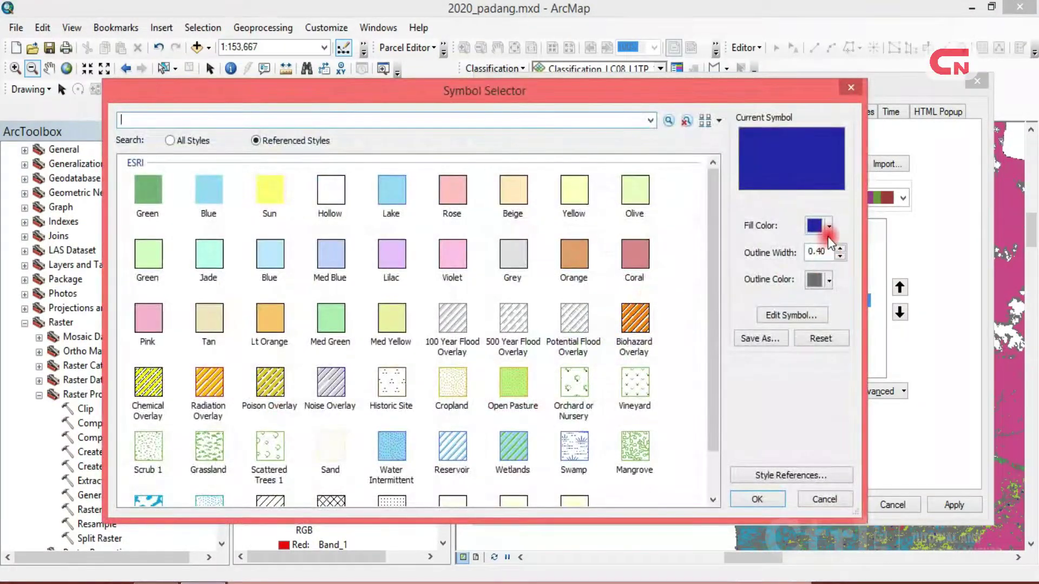
pyautogui.click(828, 225)
pyautogui.click(826, 298)
pyautogui.click(824, 275)
pyautogui.click(812, 297)
pyautogui.click(760, 498)
# - Give the pemukiman class symbol an orange fill and no outline color
pyautogui.doubleClick(613, 316)
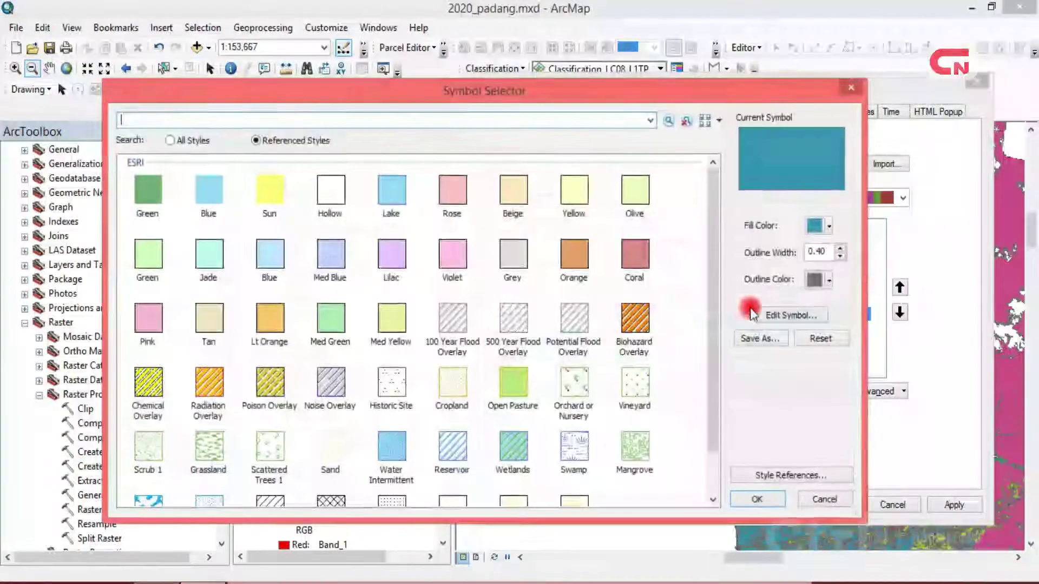
pyautogui.click(828, 225)
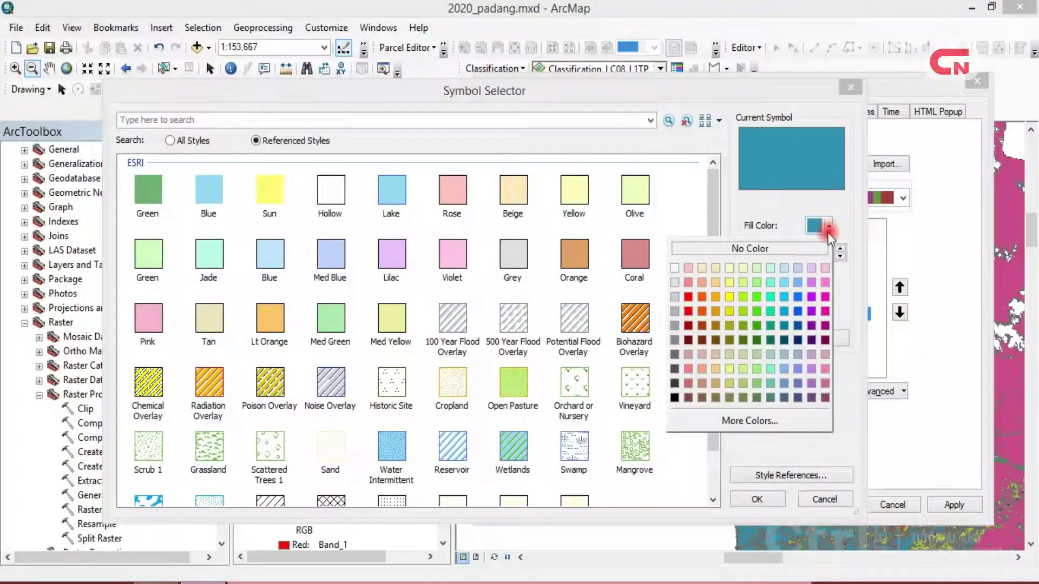
pyautogui.click(717, 297)
pyautogui.click(828, 281)
pyautogui.click(812, 304)
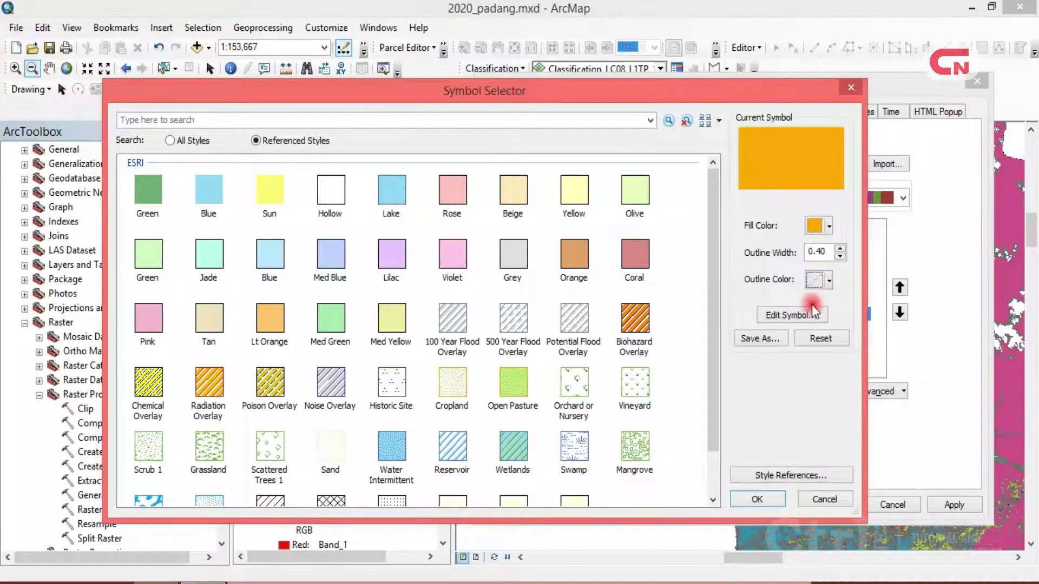
pyautogui.click(770, 502)
# - Give the perkebunan class symbol a light green fill and no outline color
pyautogui.doubleClick(612, 325)
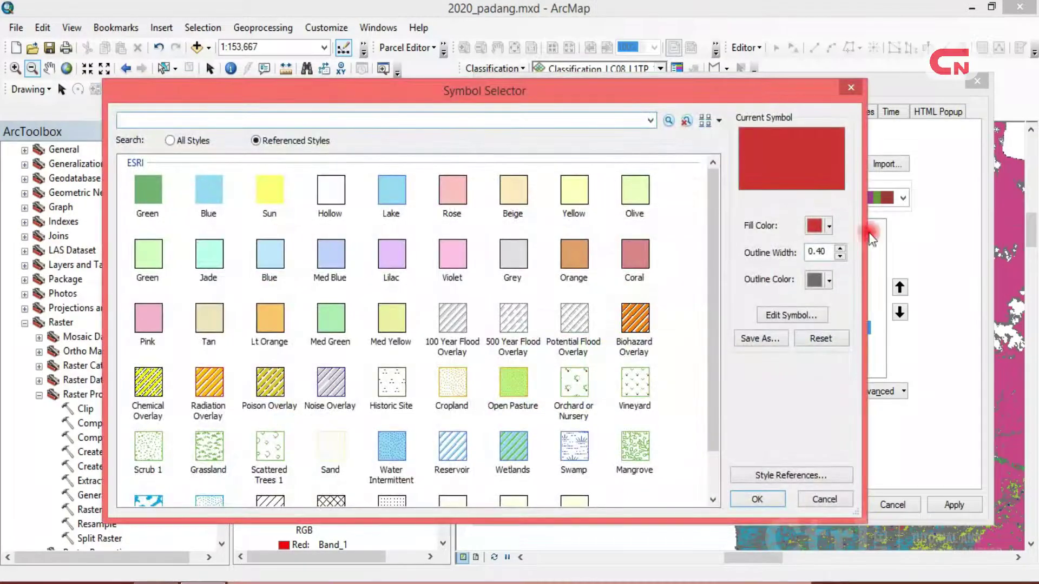
pyautogui.click(828, 226)
pyautogui.click(757, 282)
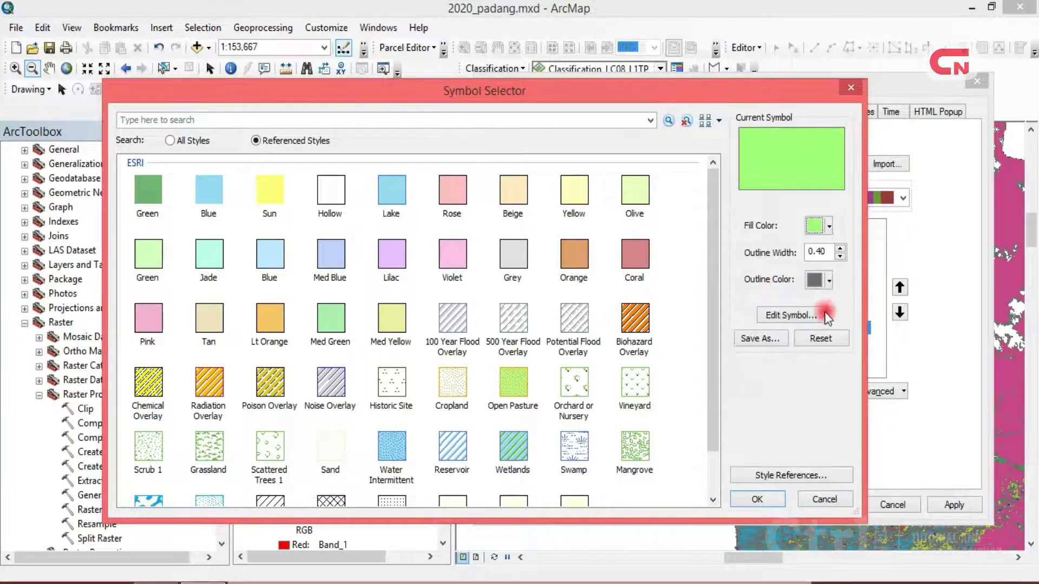
pyautogui.click(830, 281)
pyautogui.click(813, 301)
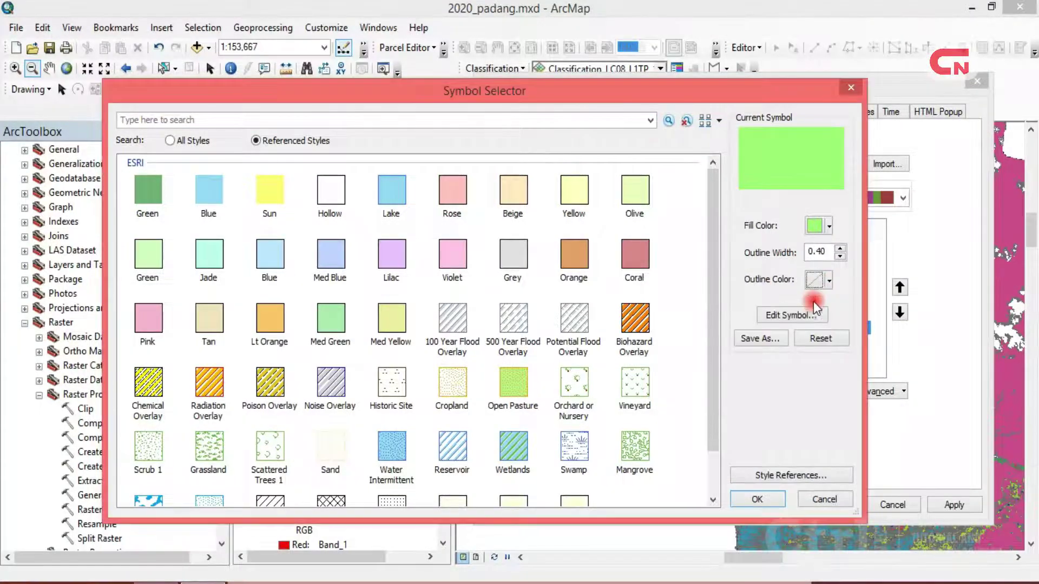
pyautogui.click(758, 498)
# - Give the sawah class symbol a bright purple fill and no outline color
pyautogui.doubleClick(612, 339)
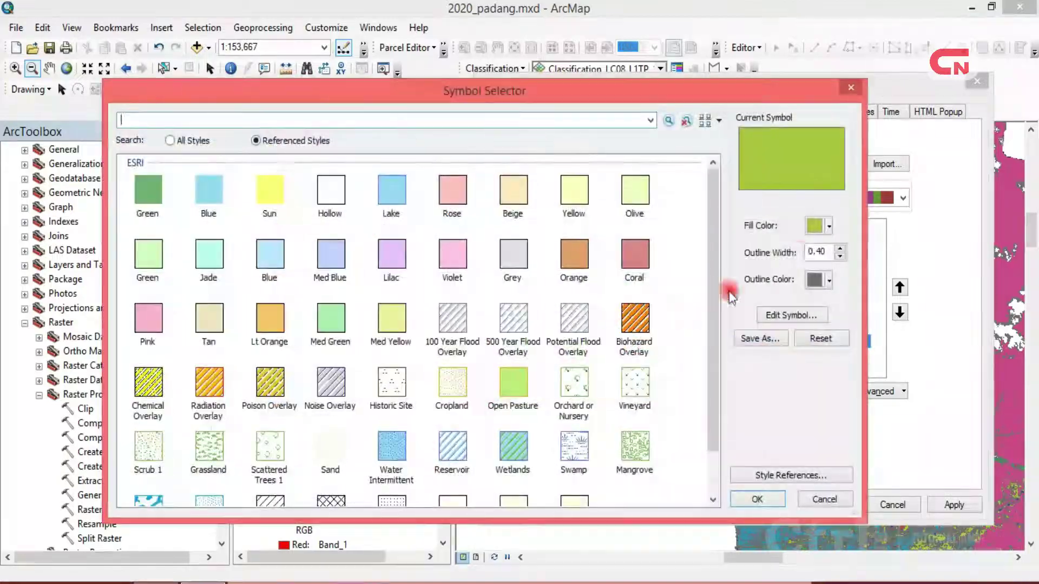
pyautogui.click(829, 227)
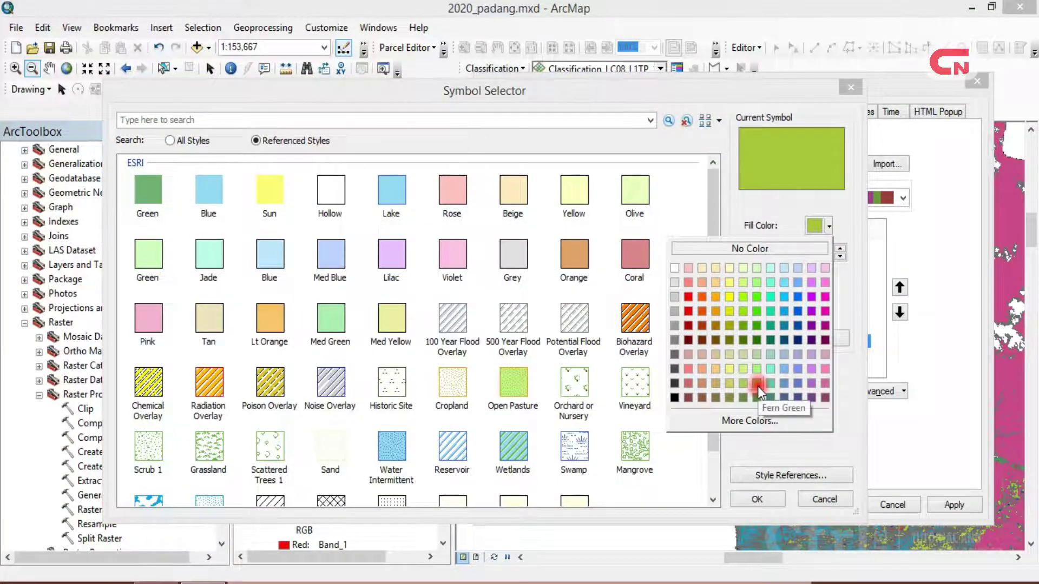
pyautogui.click(809, 297)
pyautogui.click(829, 281)
pyautogui.click(793, 304)
pyautogui.click(767, 498)
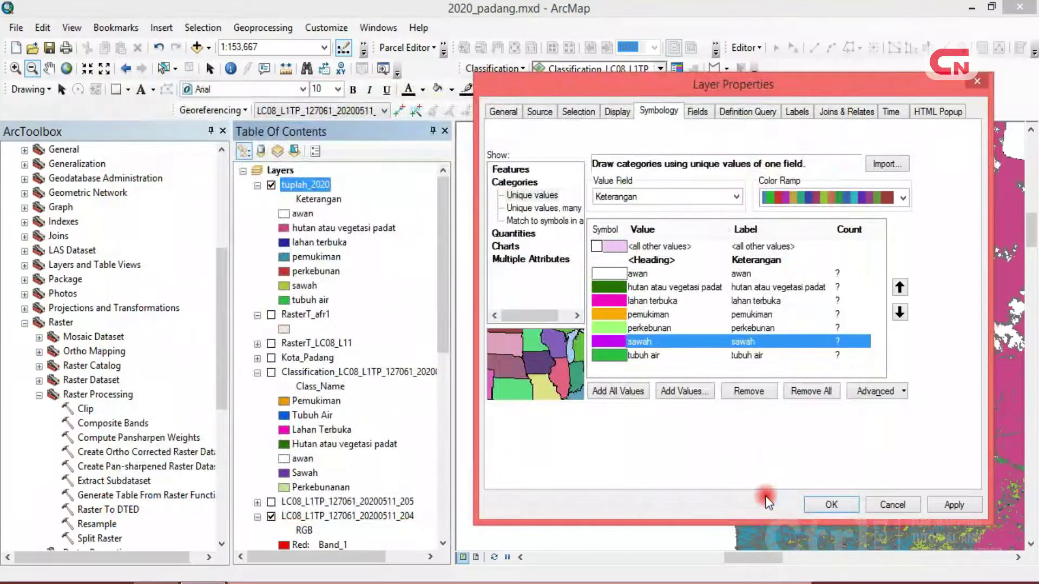
# - Change the fill color of the sawah class symbol to a darker purple
pyautogui.doubleClick(595, 341)
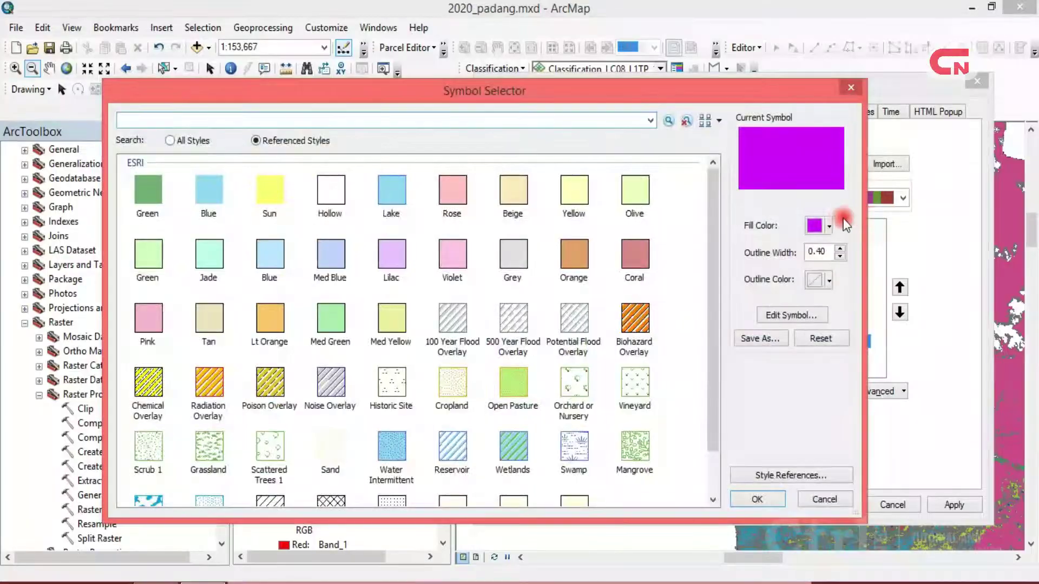
pyautogui.click(831, 227)
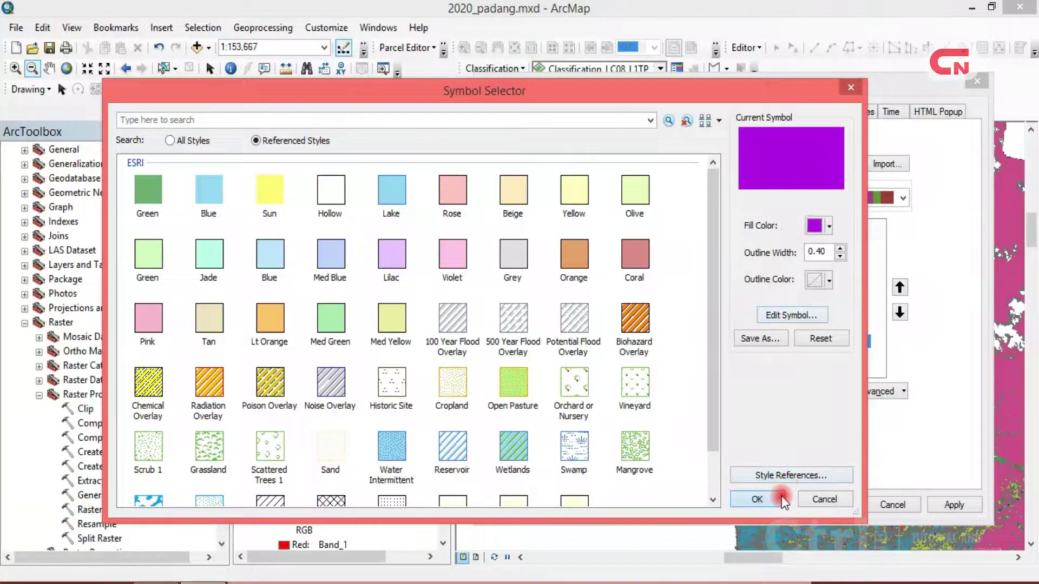
pyautogui.click(781, 496)
# - Give the tubuh air class symbol a blue fill and no outline color
pyautogui.doubleClick(622, 357)
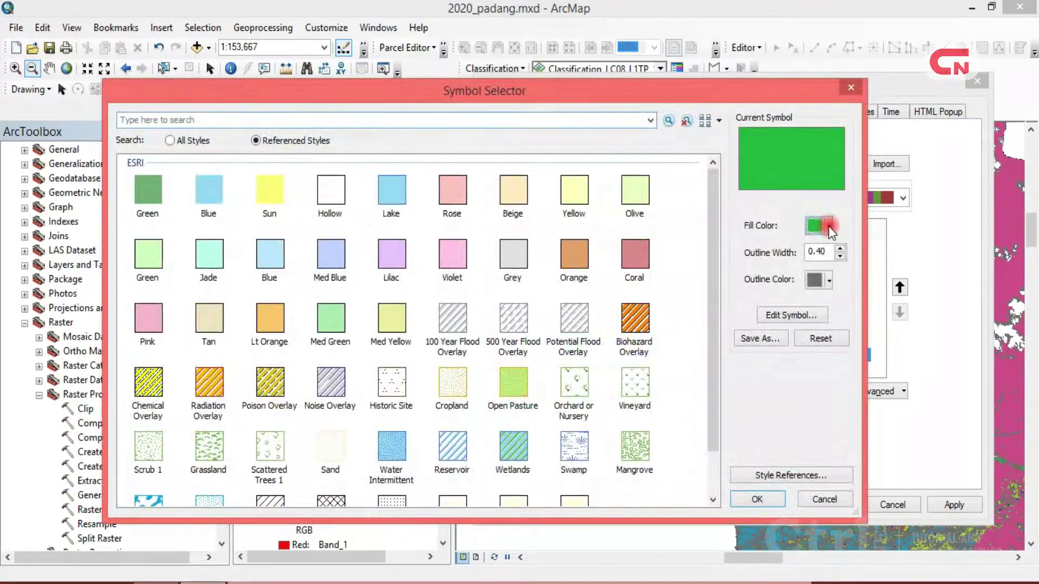
pyautogui.click(829, 226)
pyautogui.click(794, 300)
pyautogui.click(828, 280)
pyautogui.click(807, 301)
pyautogui.click(760, 498)
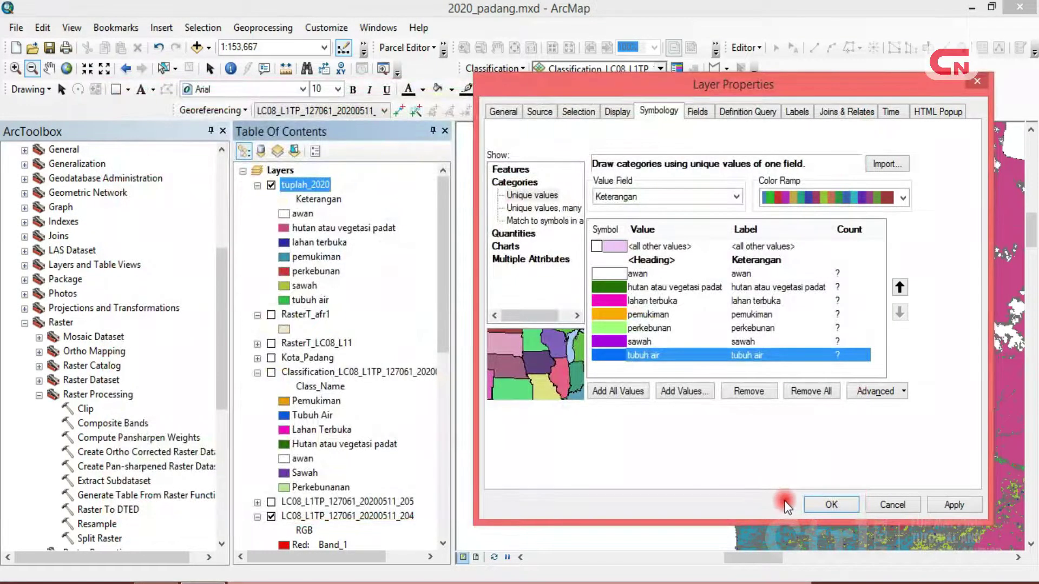
# - Apply the class symbology to the tuplah_2020 layer and inspect the southern part of the land cover map
pyautogui.click(814, 505)
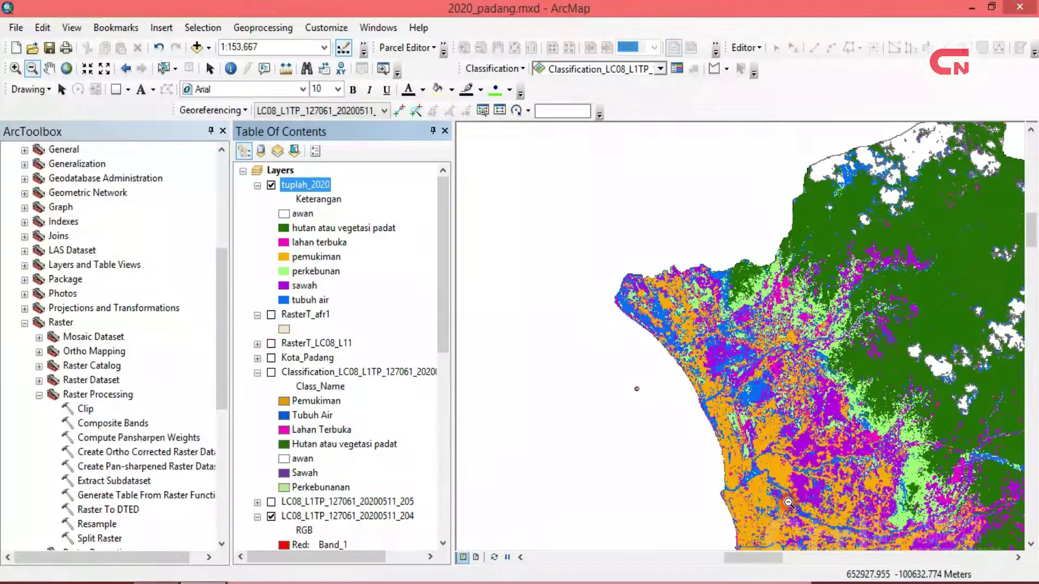
pyautogui.click(49, 69)
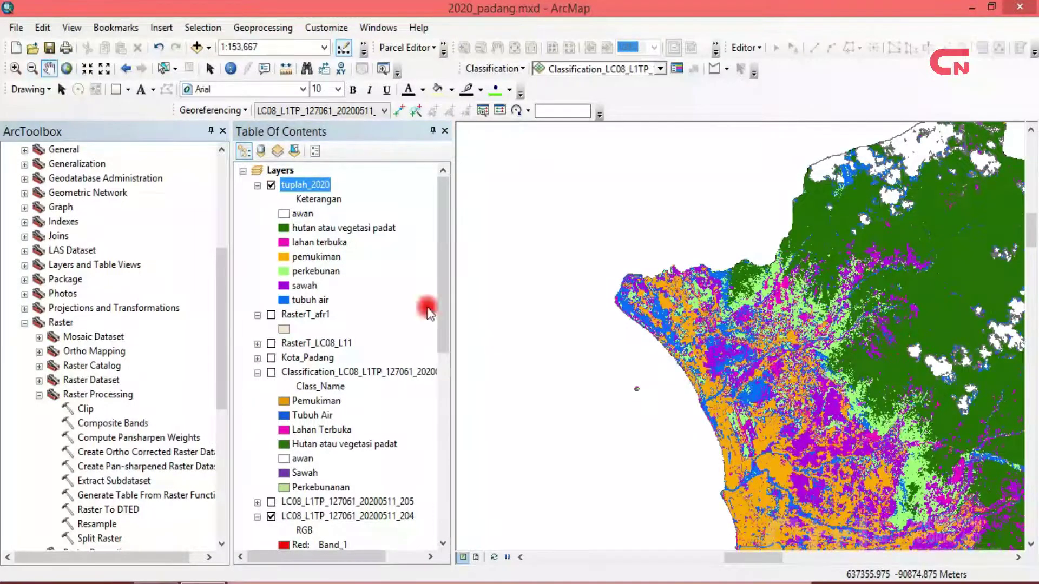
pyautogui.moveTo(730, 406); pyautogui.dragTo(563, 302)
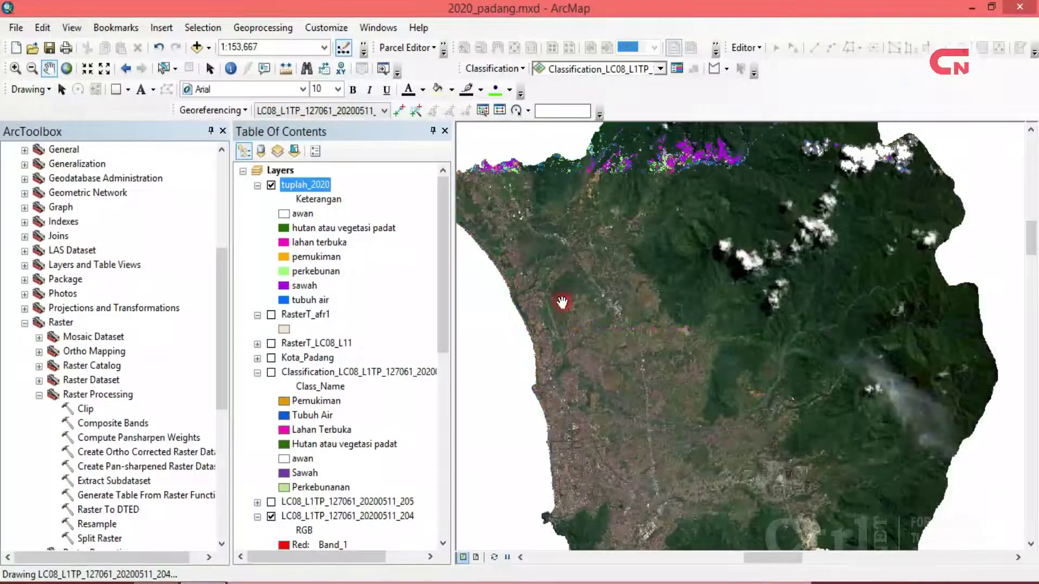